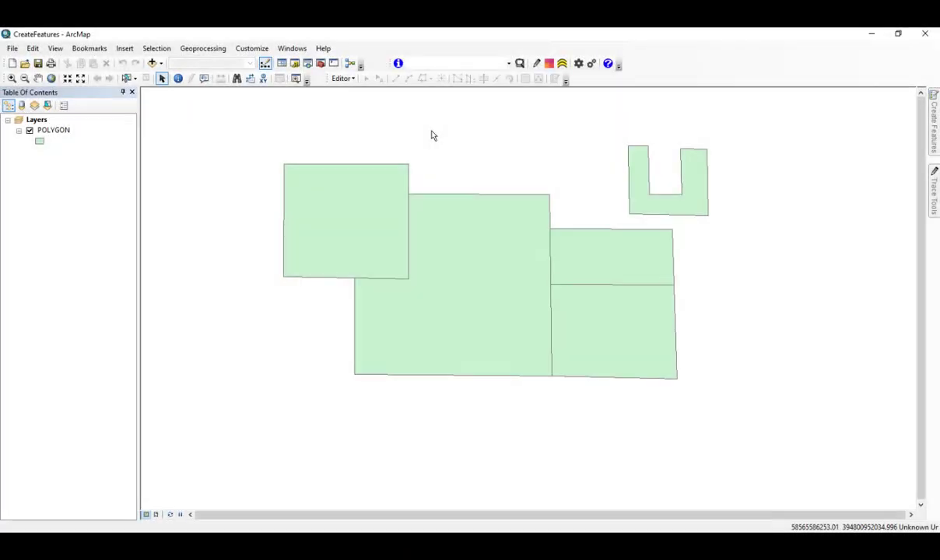
# Start editing and drag the left square polygon's top-right vertex upward.
pyautogui.click(352, 79)
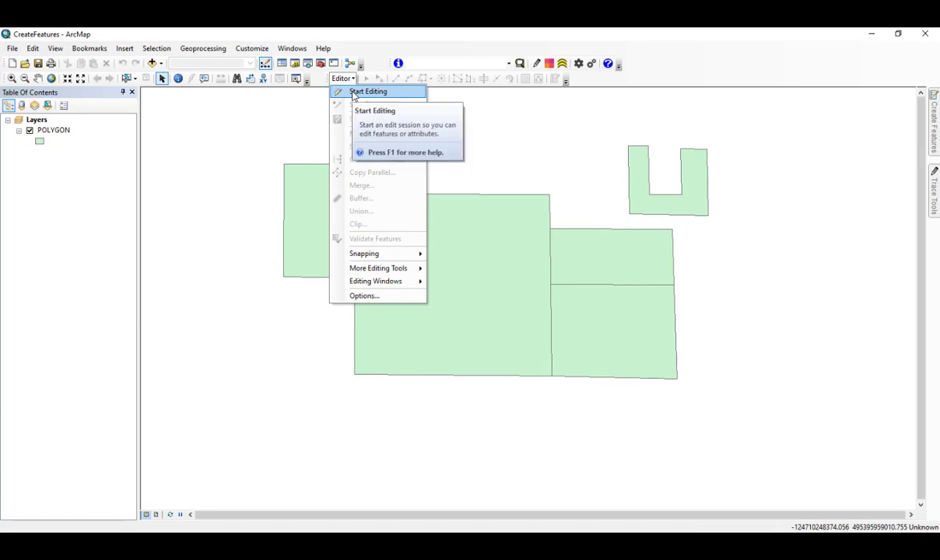
pyautogui.click(353, 92)
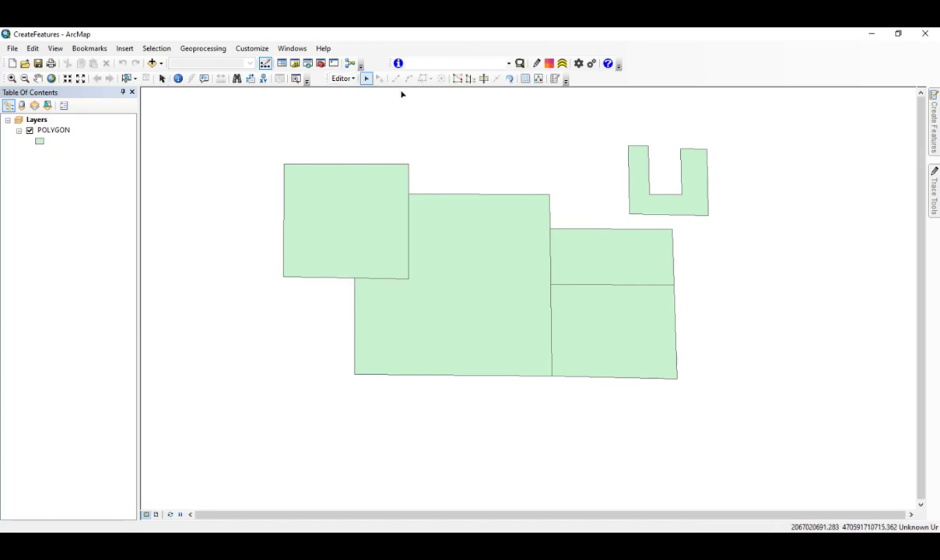
pyautogui.click(379, 177)
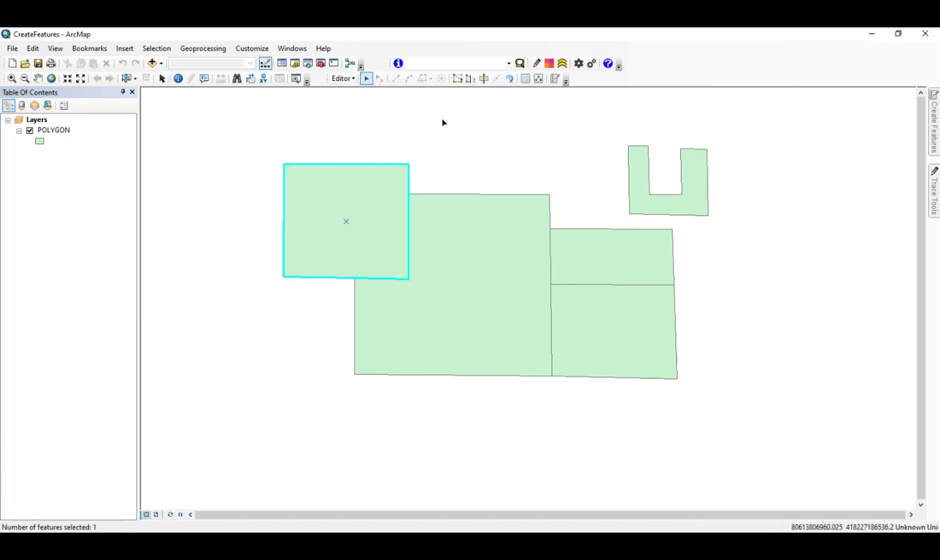
pyautogui.click(457, 79)
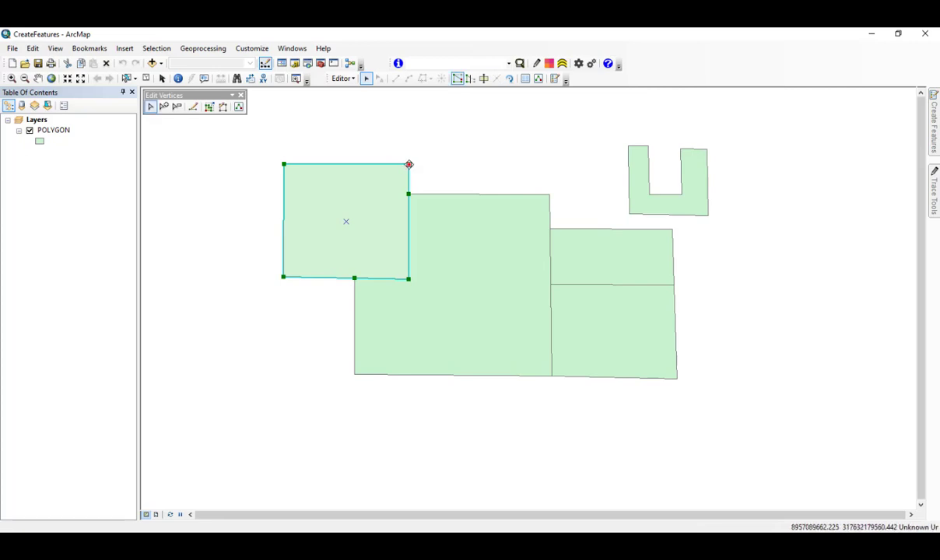
pyautogui.moveTo(407, 164); pyautogui.dragTo(407, 129)
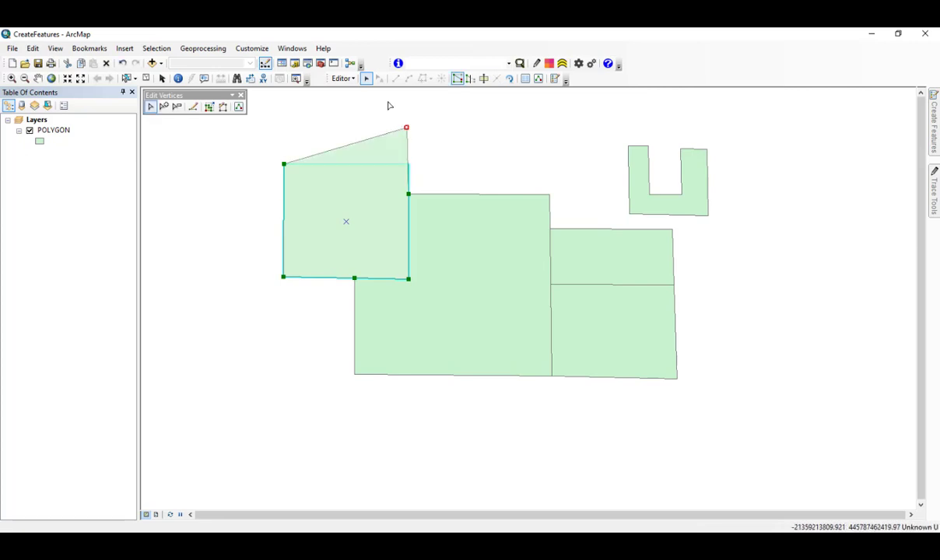
# Save the reshaped polygon and stop the edit session.
pyautogui.click(342, 79)
pyautogui.click(360, 119)
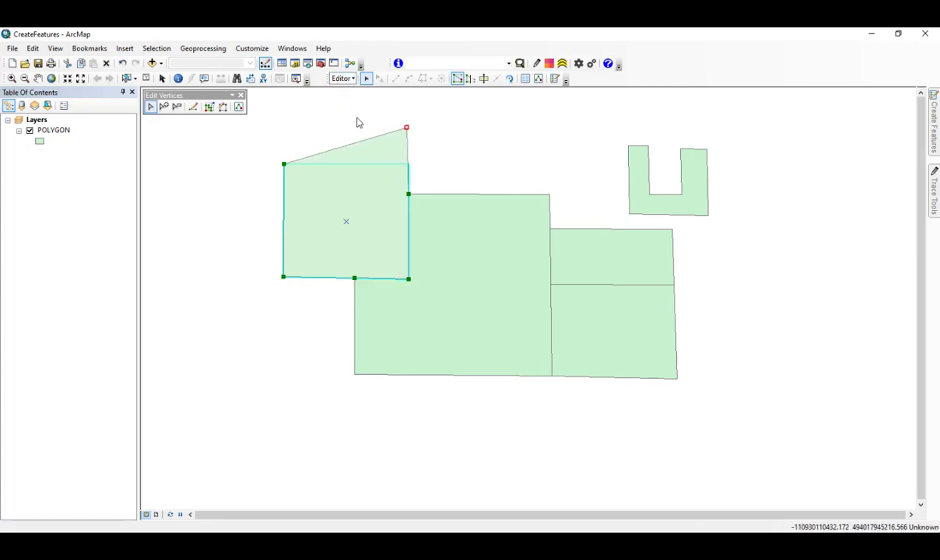
pyautogui.click(346, 78)
pyautogui.click(358, 106)
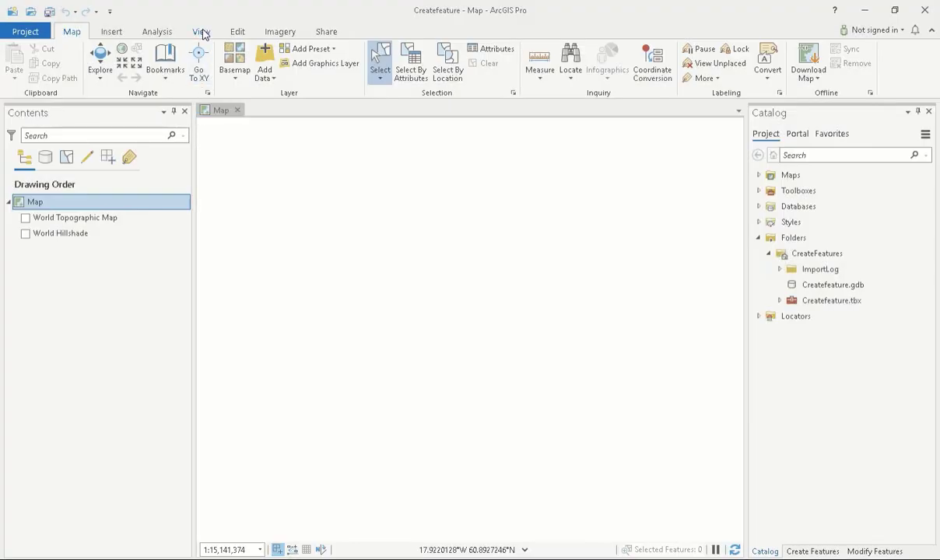
# On the View tab, select Createfeature.gdb under the CreateFeatures folder in Catalog.
pyautogui.click(202, 32)
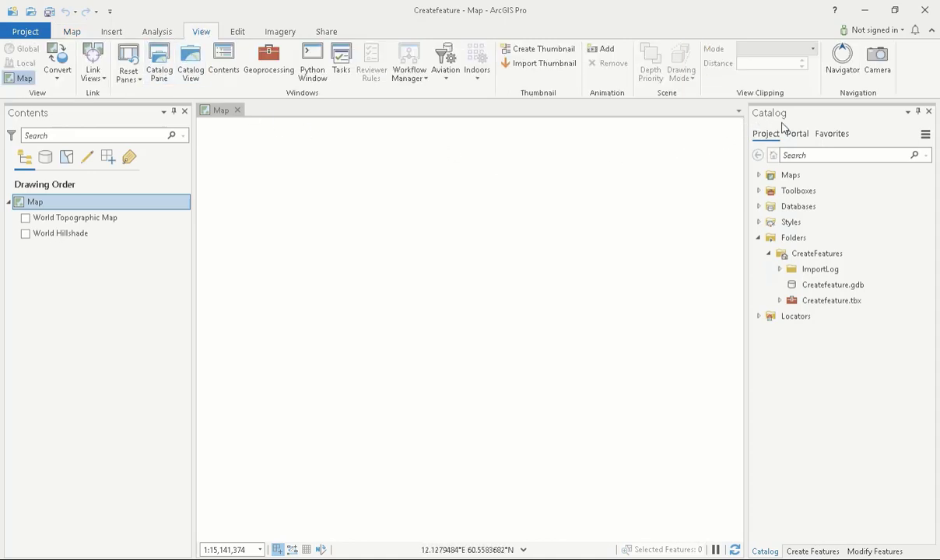
pyautogui.click(841, 257)
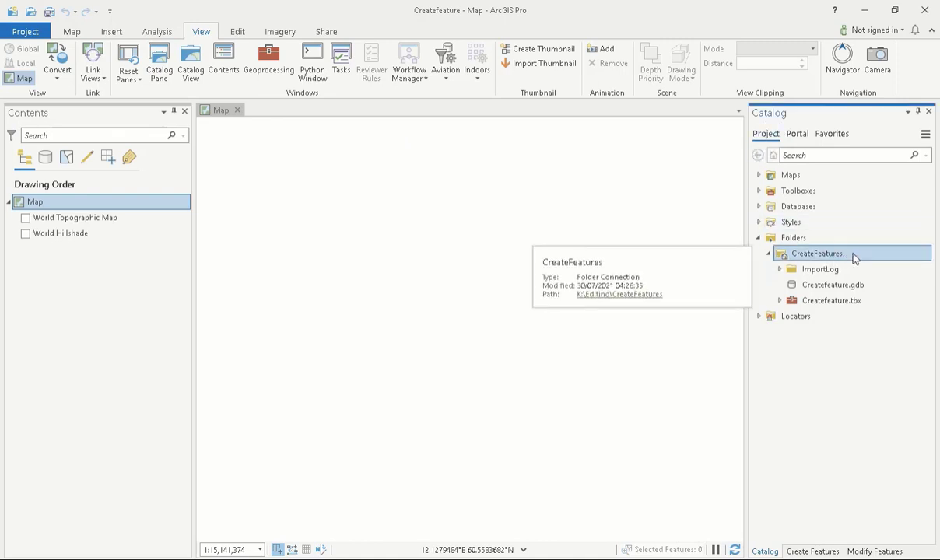
pyautogui.rightClick(854, 258)
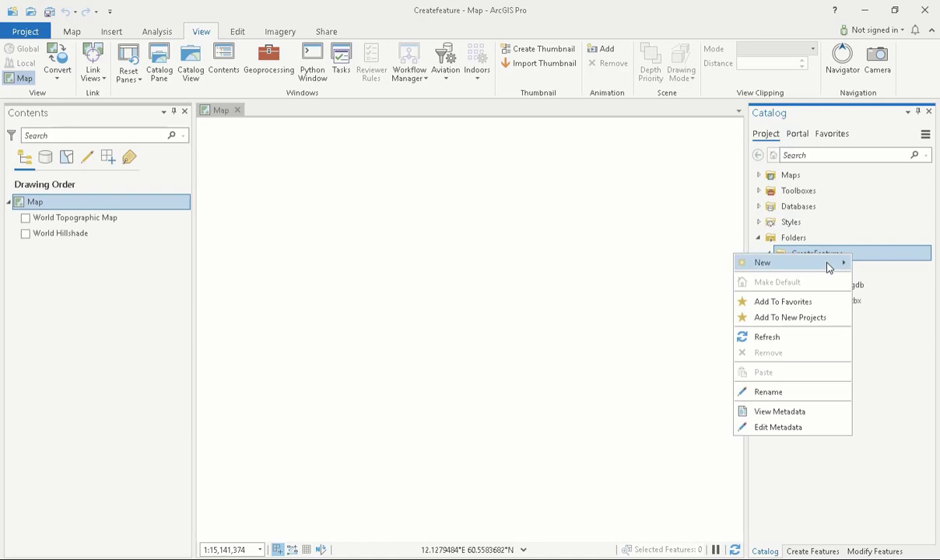
pyautogui.moveTo(822, 266)
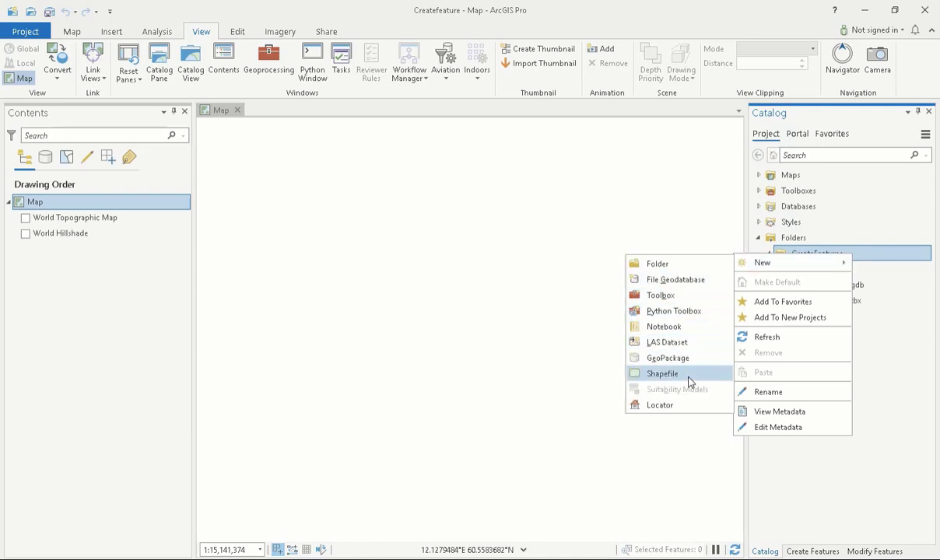
pyautogui.click(889, 331)
pyautogui.click(850, 287)
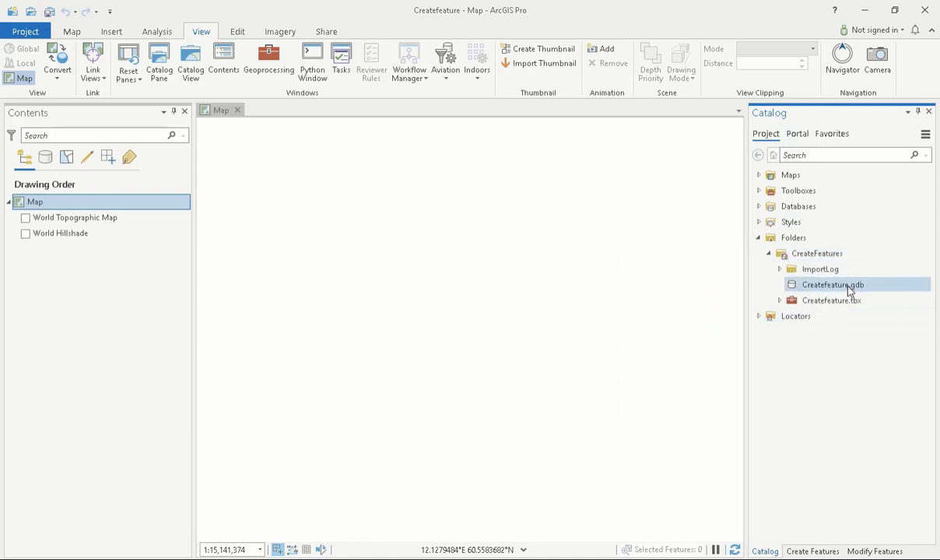
# Start a new feature class in Createfeature.gdb named POLYGON with Polygon as its type.
pyautogui.rightClick(885, 288)
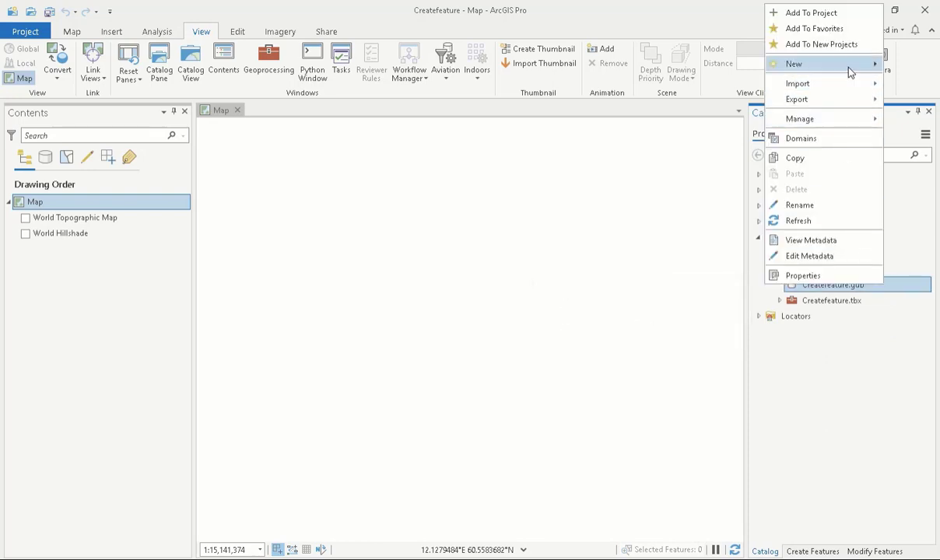
pyautogui.moveTo(850, 73)
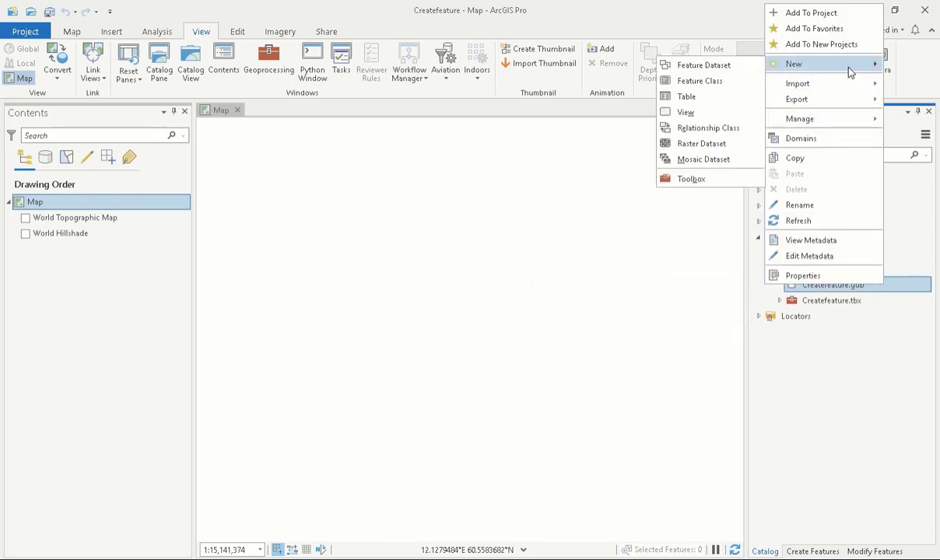
pyautogui.click(732, 87)
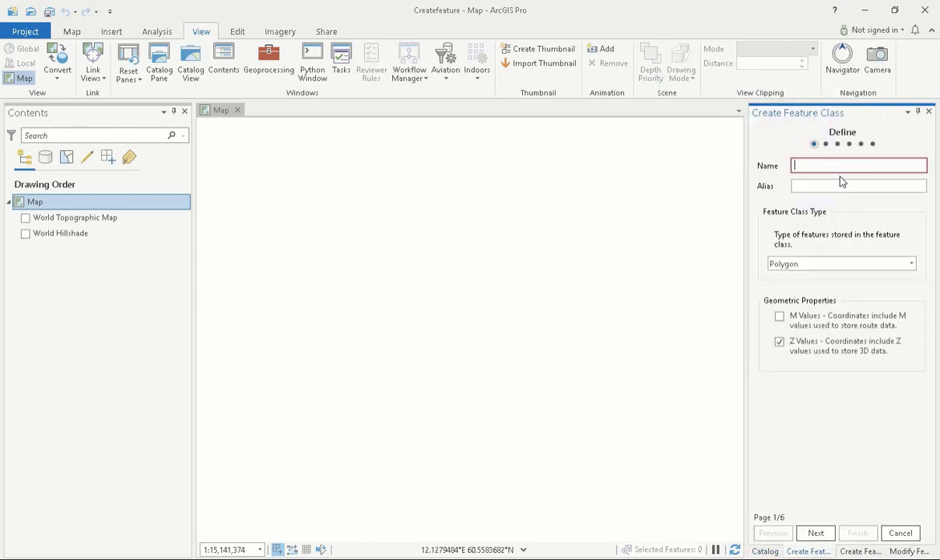
pyautogui.write('POLYGON')
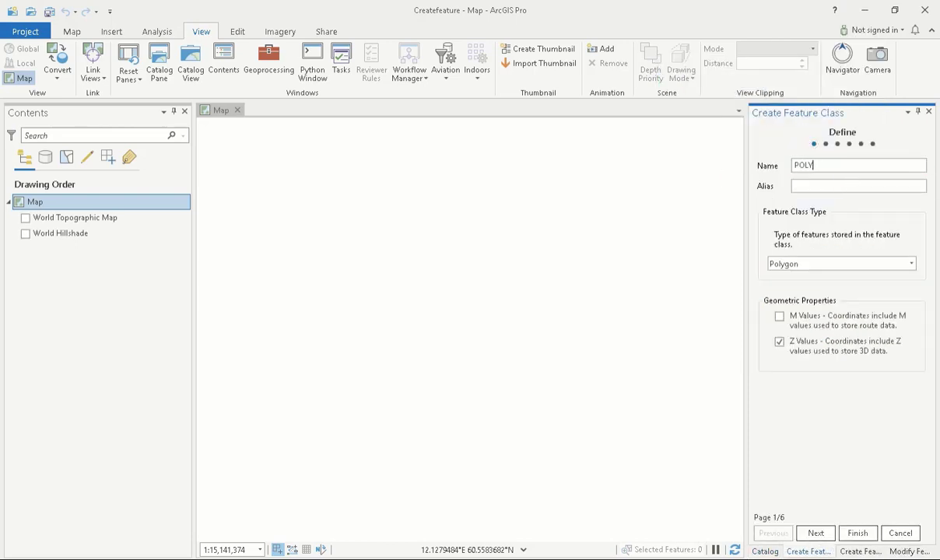
pyautogui.click(860, 264)
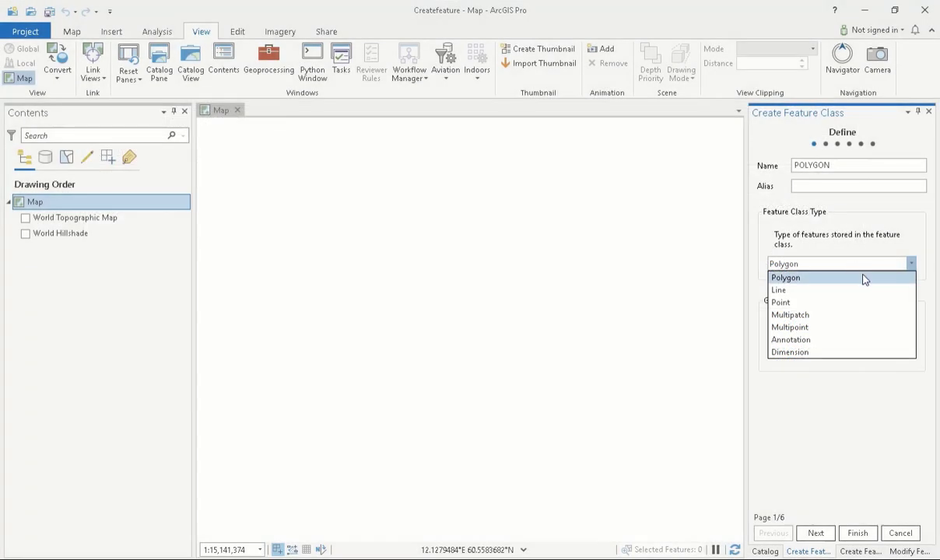
pyautogui.click(861, 276)
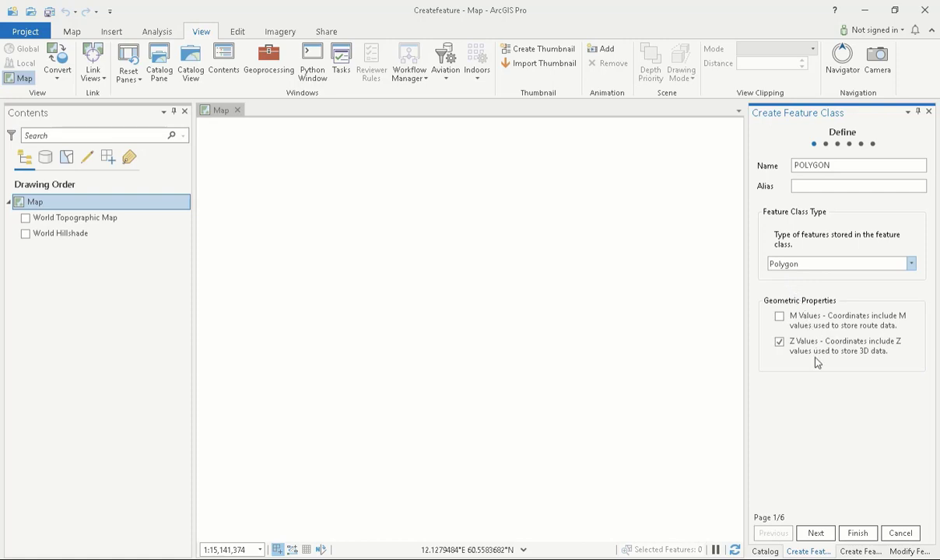
# Add a new Text field to the POLYGON feature class.
pyautogui.click(816, 533)
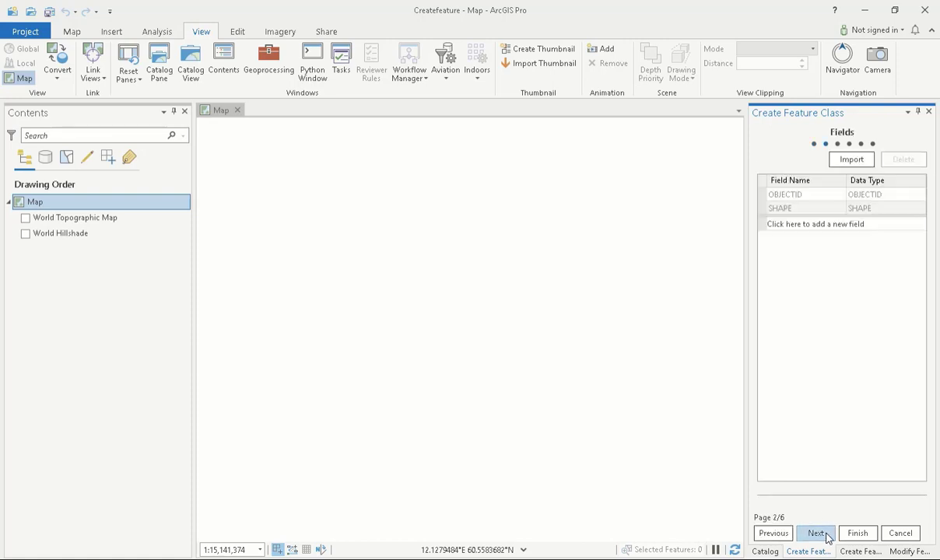
pyautogui.click(827, 534)
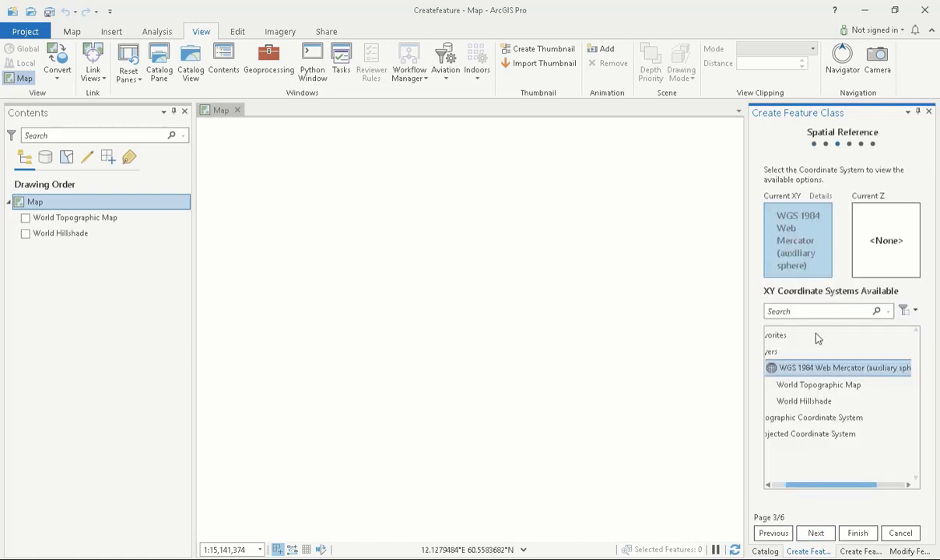
pyautogui.click(773, 533)
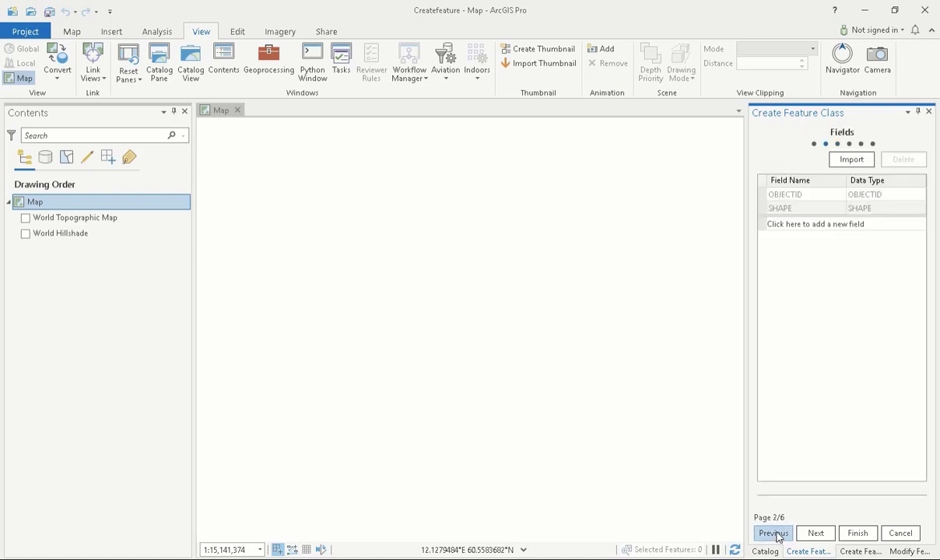
pyautogui.click(809, 224)
pyautogui.click(860, 225)
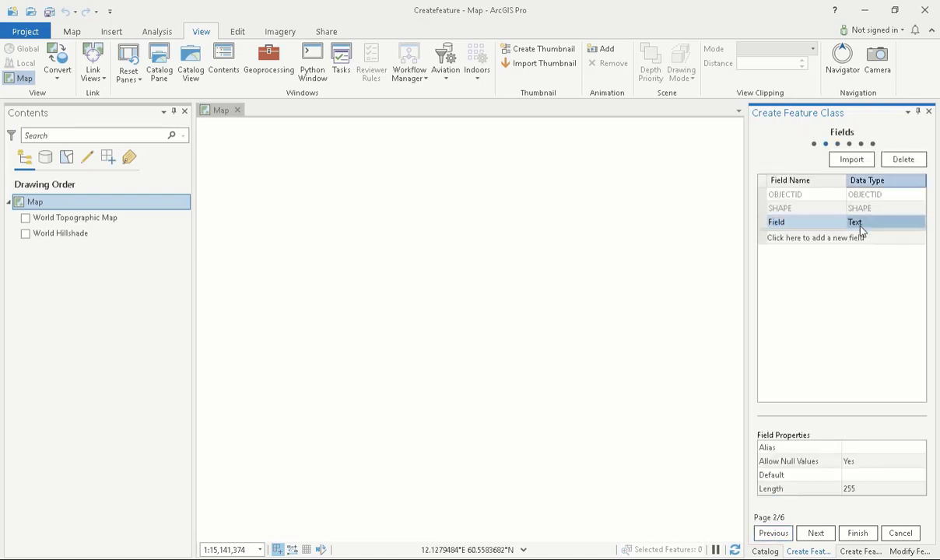
pyautogui.click(859, 225)
pyautogui.click(878, 225)
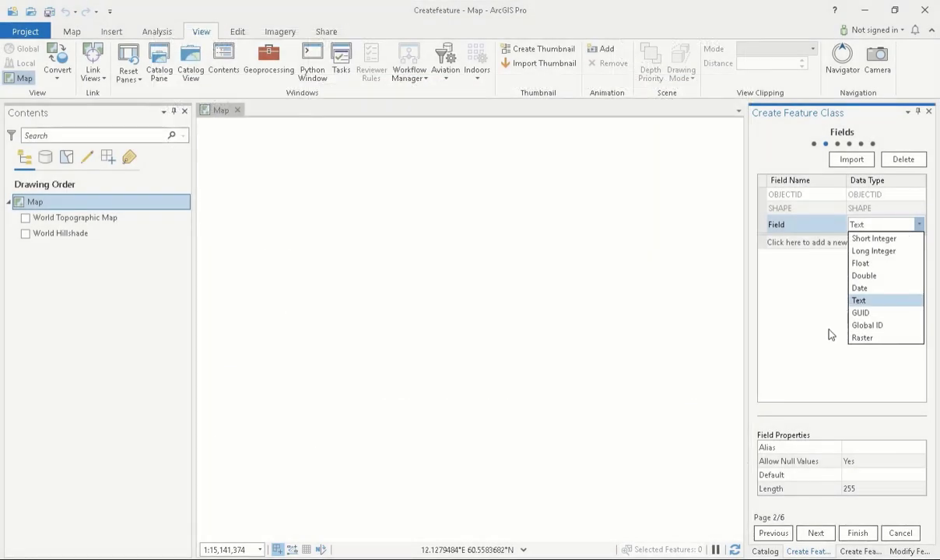
pyautogui.click(817, 533)
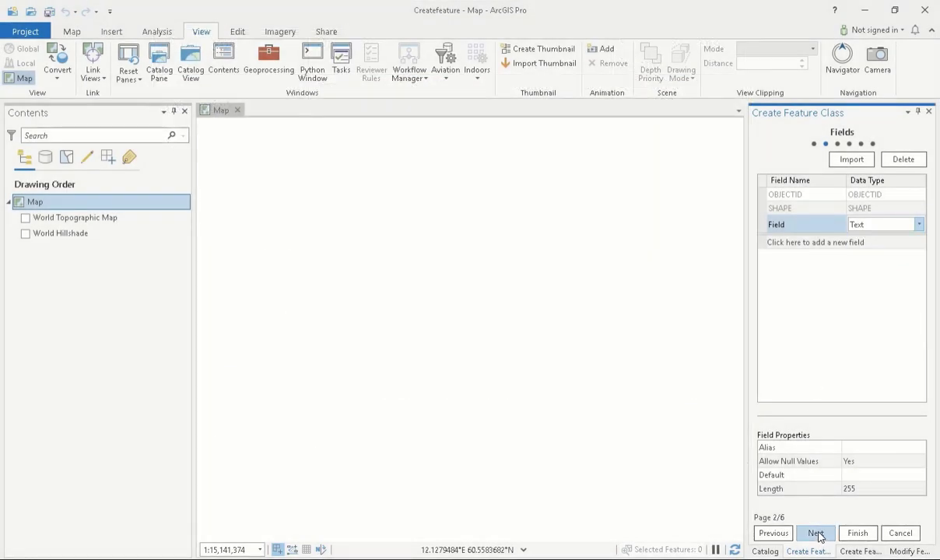
# Accept the default spatial reference, tolerance and resolution, and finish creating POLYGON.
pyautogui.click(816, 534)
pyautogui.click(816, 534)
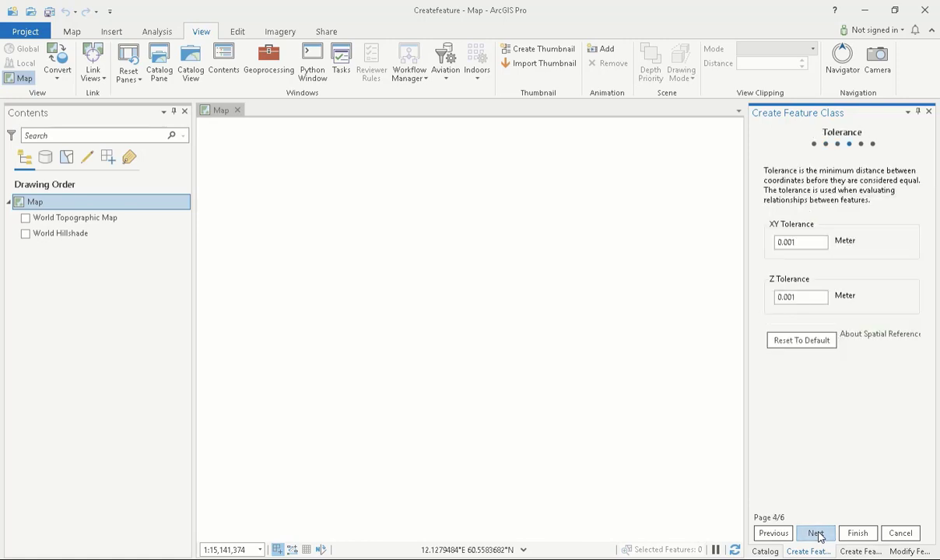
pyautogui.click(817, 533)
pyautogui.click(858, 533)
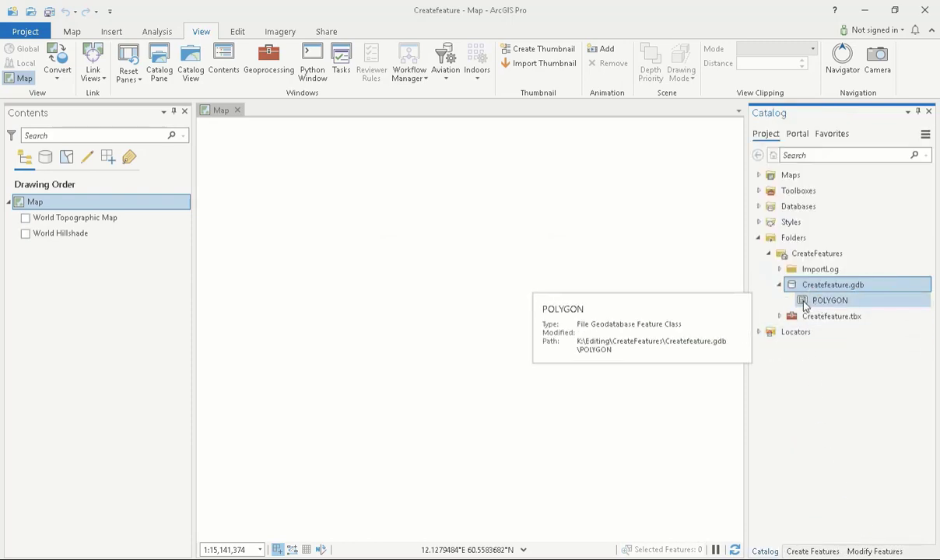
# Drag the POLYGON feature class from Catalog into the map's Contents.
pyautogui.moveTo(804, 306); pyautogui.dragTo(165, 215)
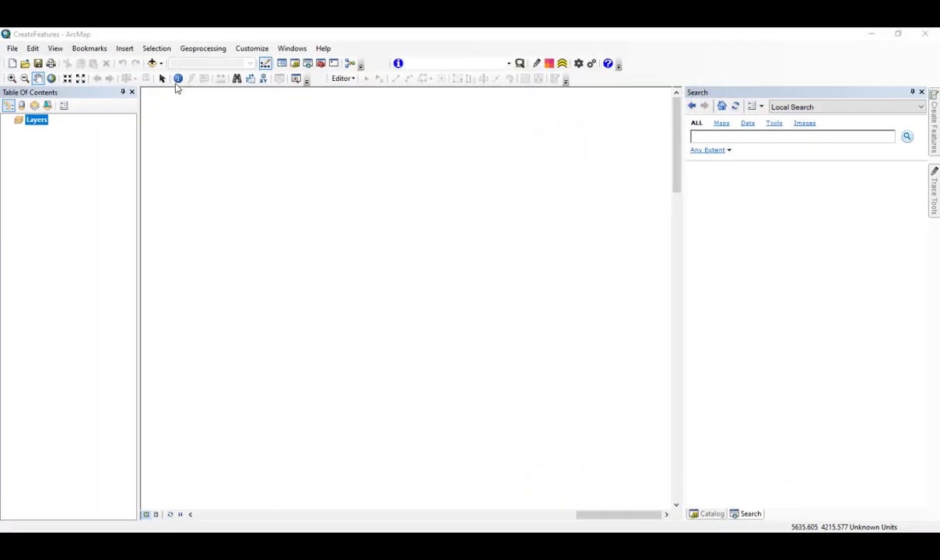
# Switch to the Catalog and open the ARCMAP DATA folder connection's context menu.
pyautogui.click(282, 63)
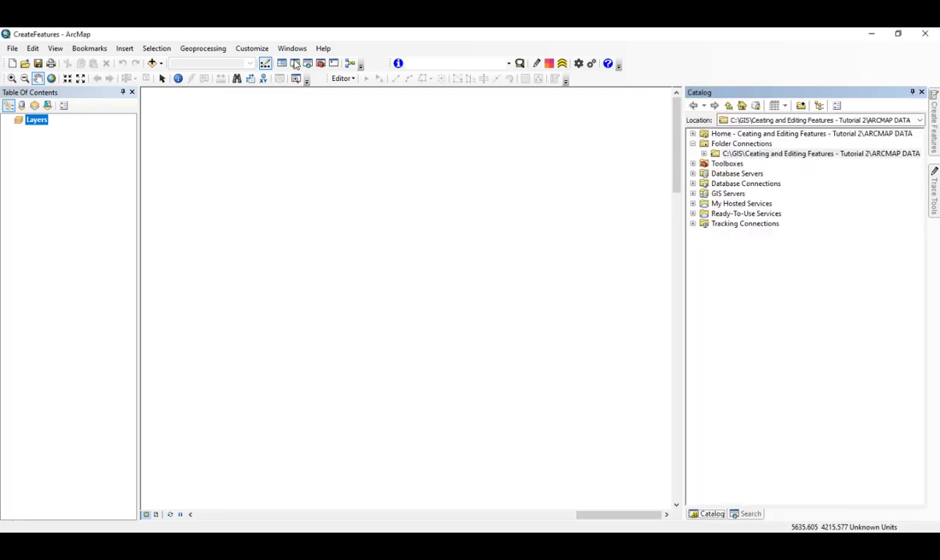
pyautogui.rightClick(718, 155)
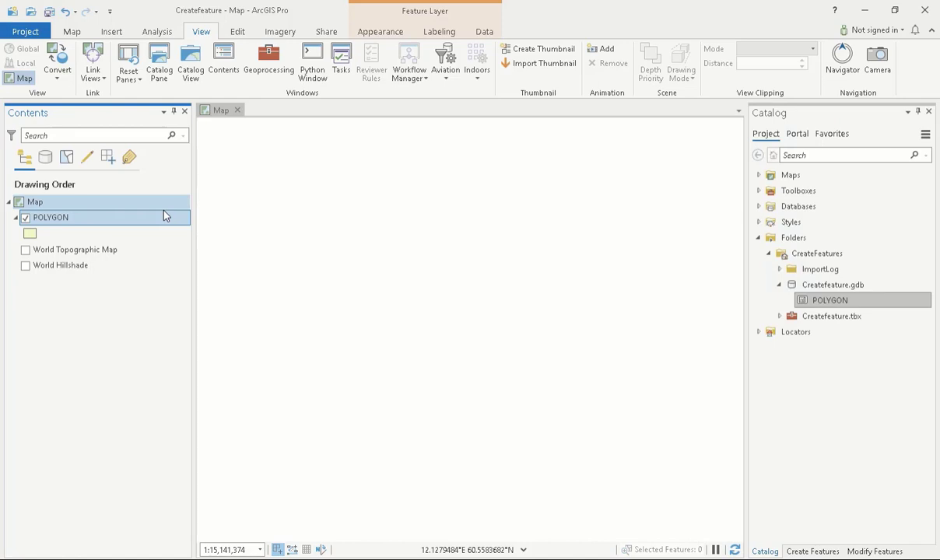
# Open Create Features on the Edit tab and choose the POLYGON template.
pyautogui.click(236, 33)
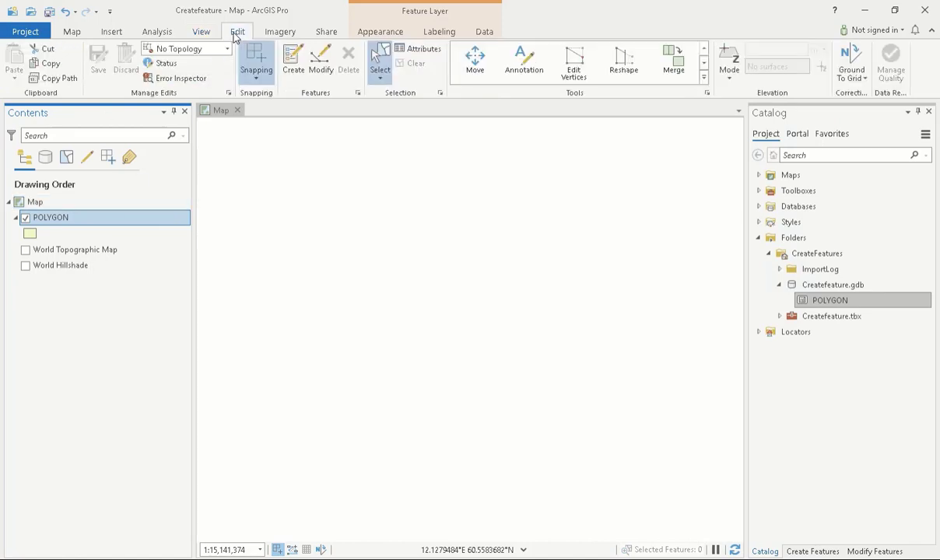
pyautogui.click(295, 70)
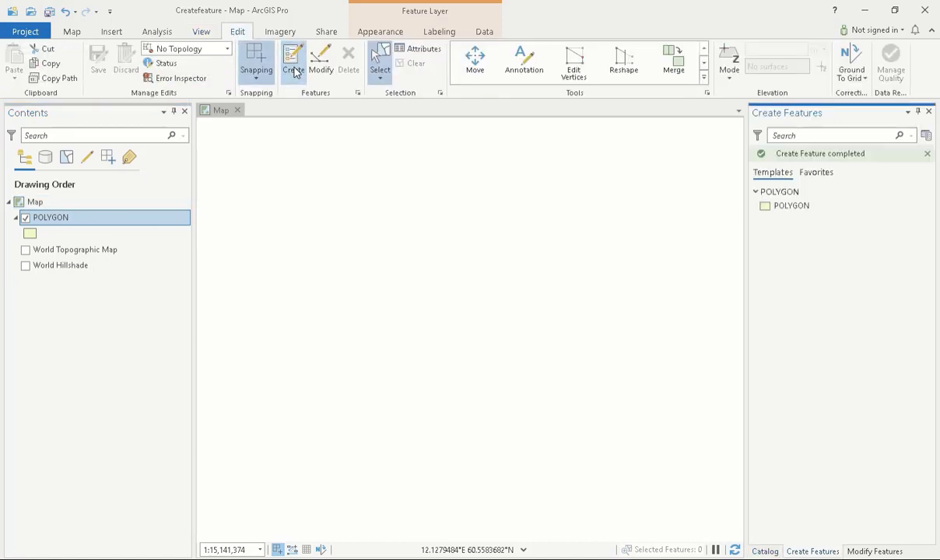
pyautogui.click(834, 207)
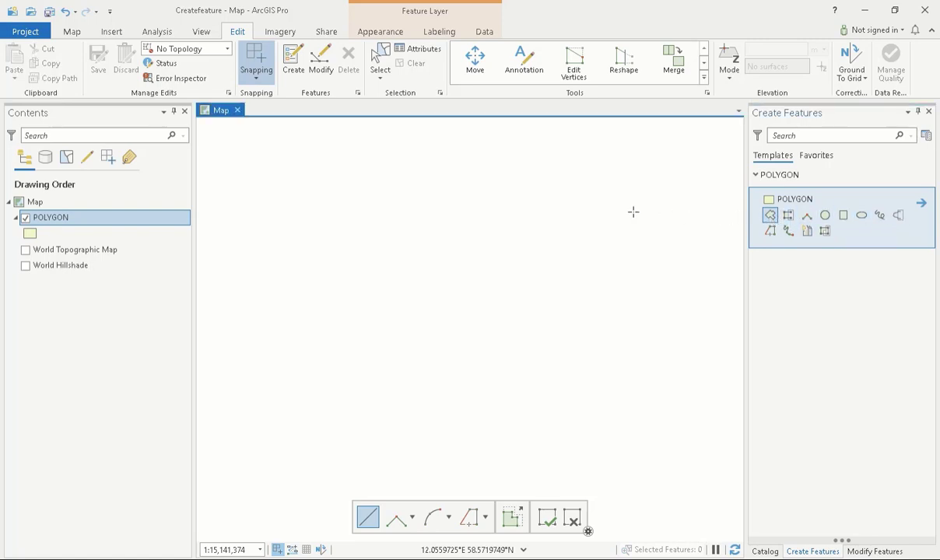
# Draw a square polygon from four corners in the POLYGON layer.
pyautogui.click(273, 190)
pyautogui.click(274, 268)
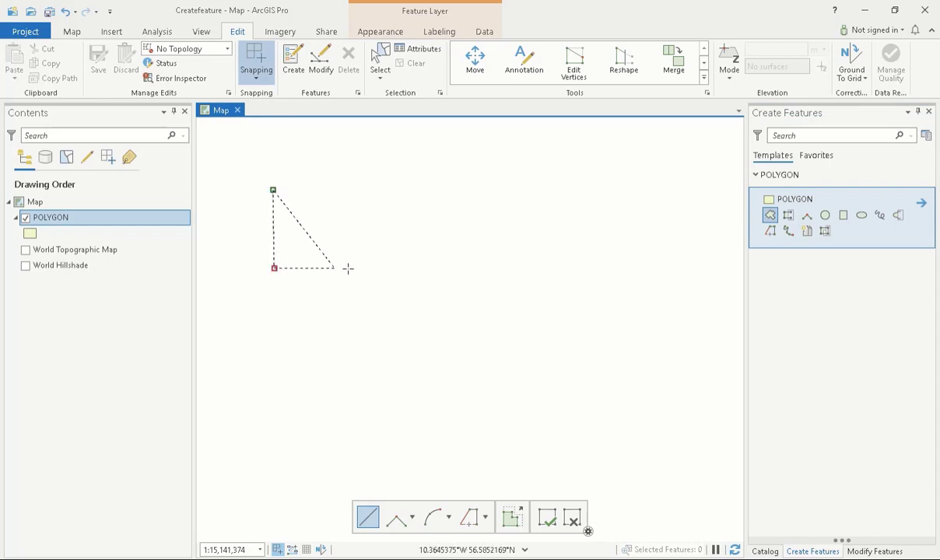
pyautogui.click(348, 268)
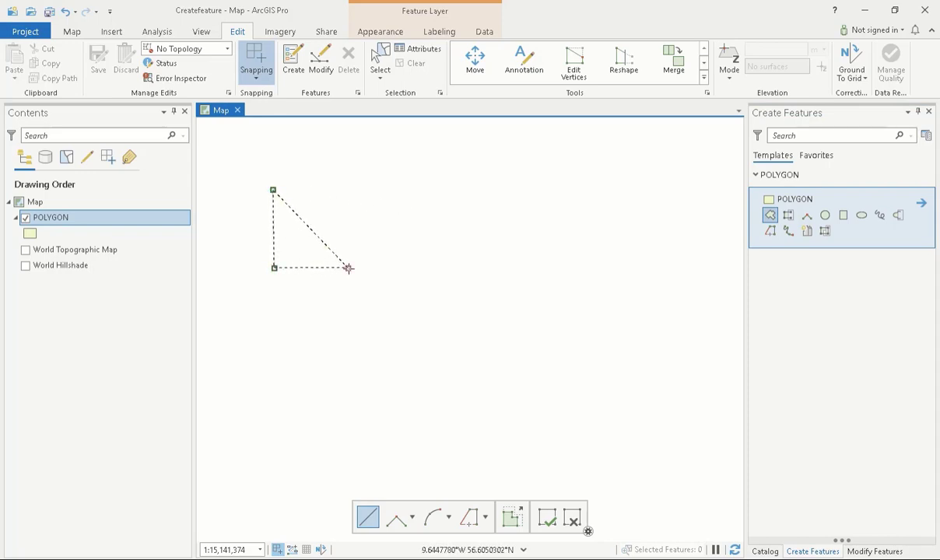
pyautogui.click(347, 190)
pyautogui.press('F2')
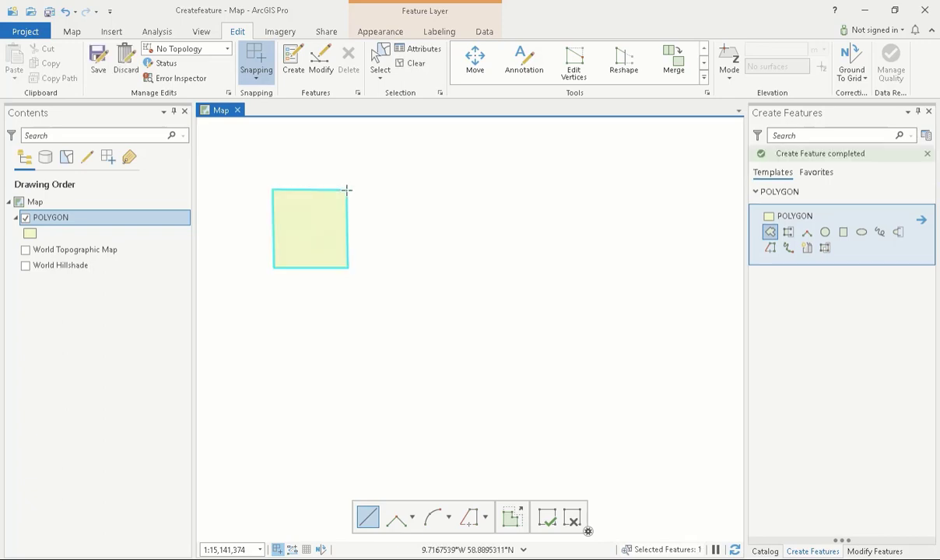
# Draw a triangle to the right of the square and save all edits.
pyautogui.click(424, 188)
pyautogui.click(379, 234)
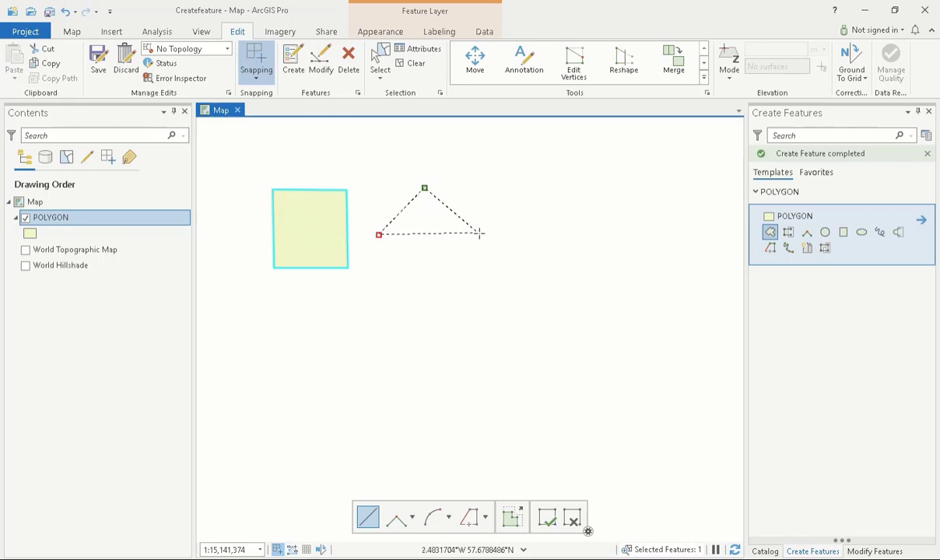
pyautogui.click(480, 233)
pyautogui.press('F2')
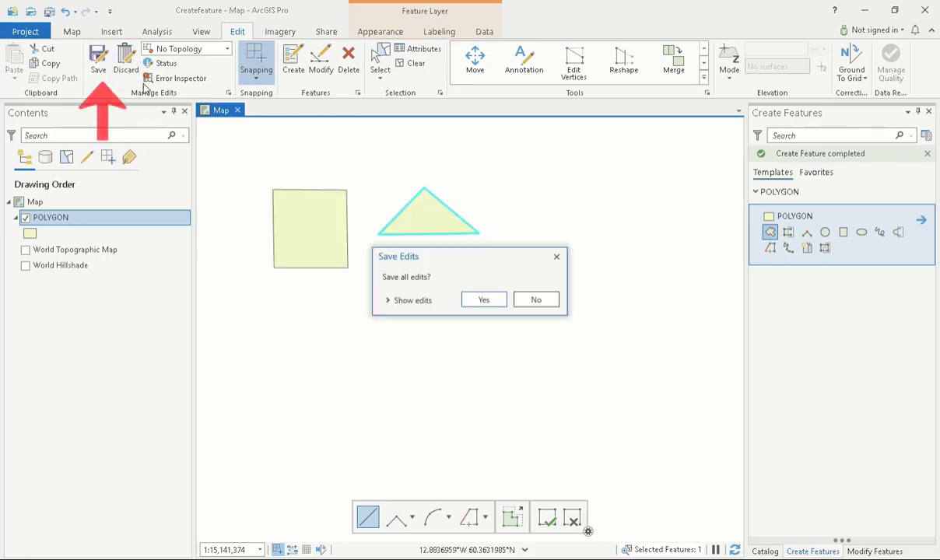
pyautogui.click(484, 300)
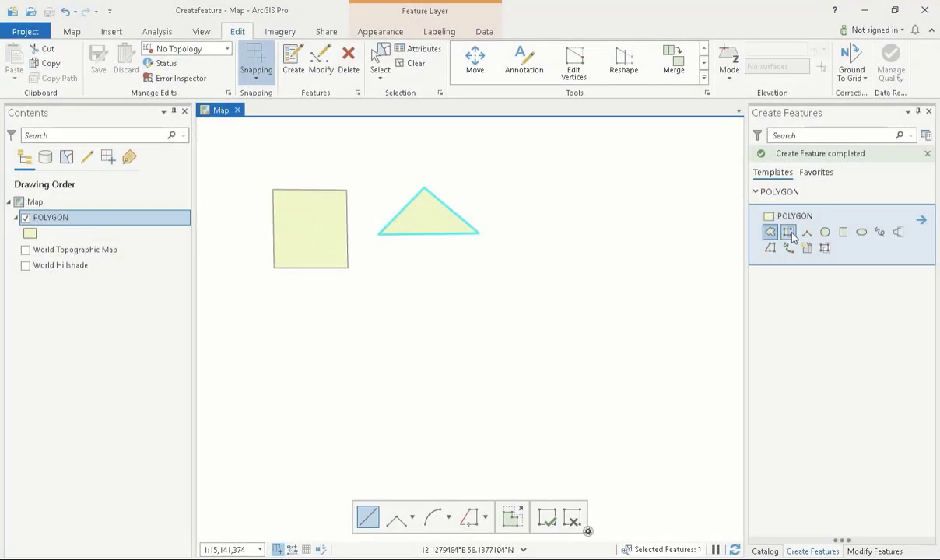
# Draw a rectangle below the square, snapped to its bottom corners.
pyautogui.click(788, 232)
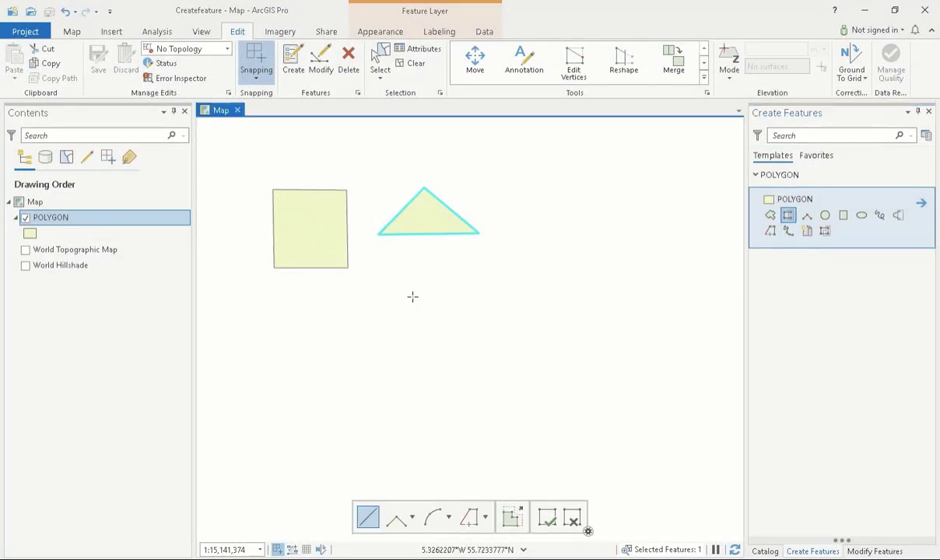
pyautogui.click(274, 274)
pyautogui.click(275, 316)
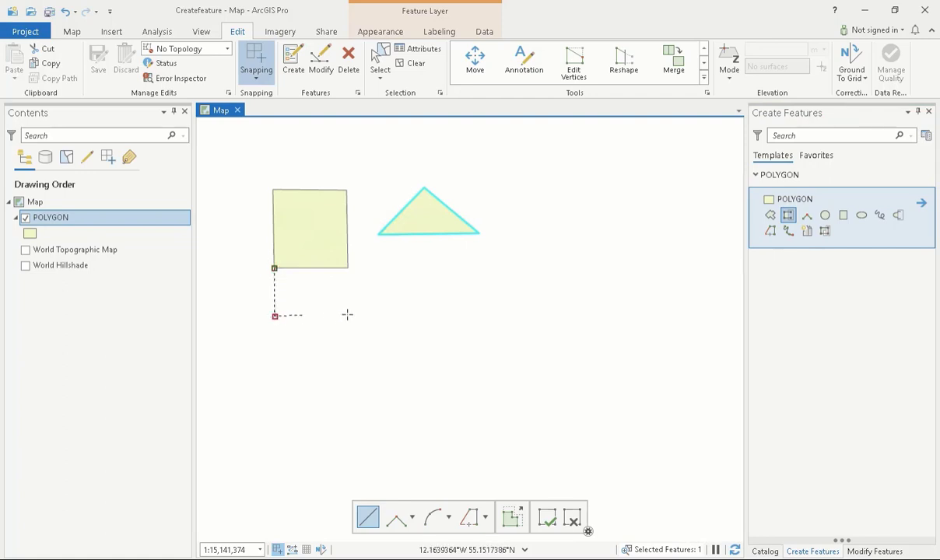
pyautogui.click(348, 267)
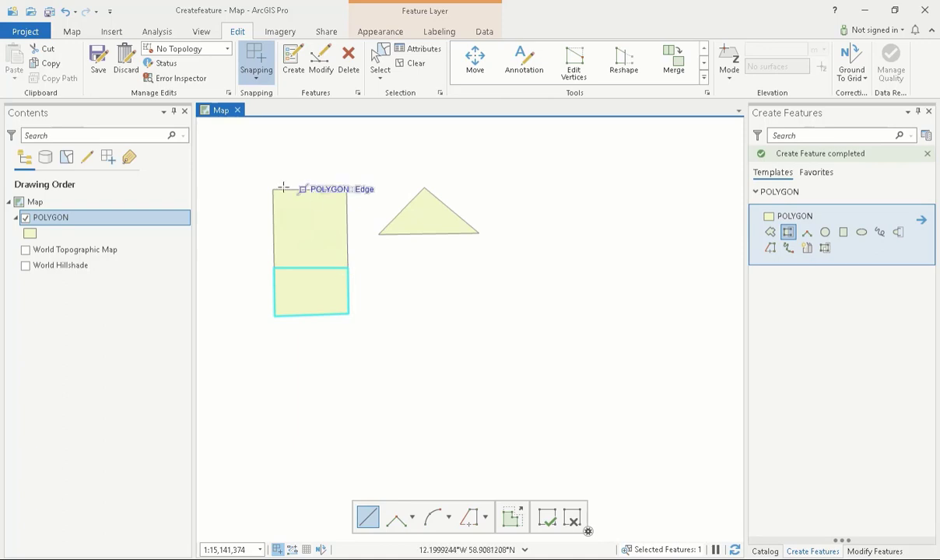
# Draw a small triangle sitting on top of the square.
pyautogui.click(282, 212)
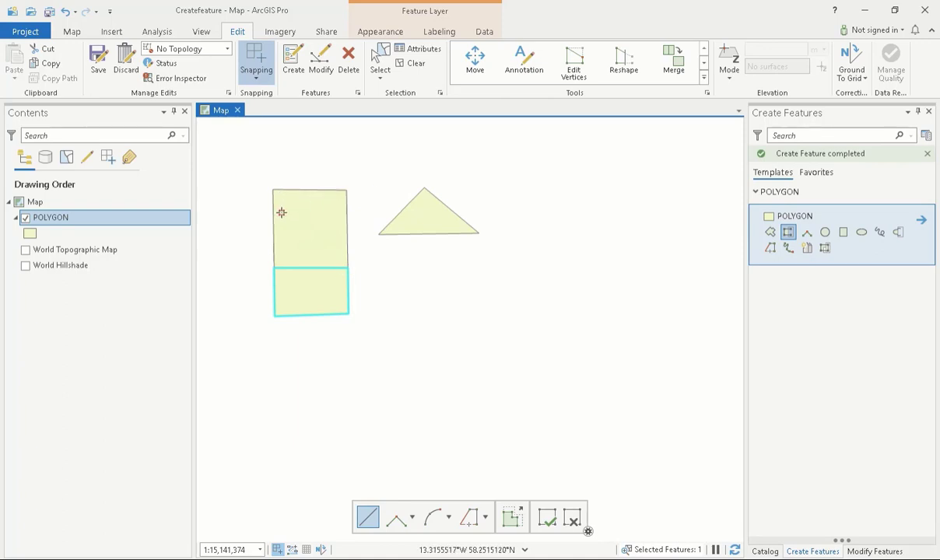
pyautogui.click(308, 151)
pyautogui.doubleClick(328, 212)
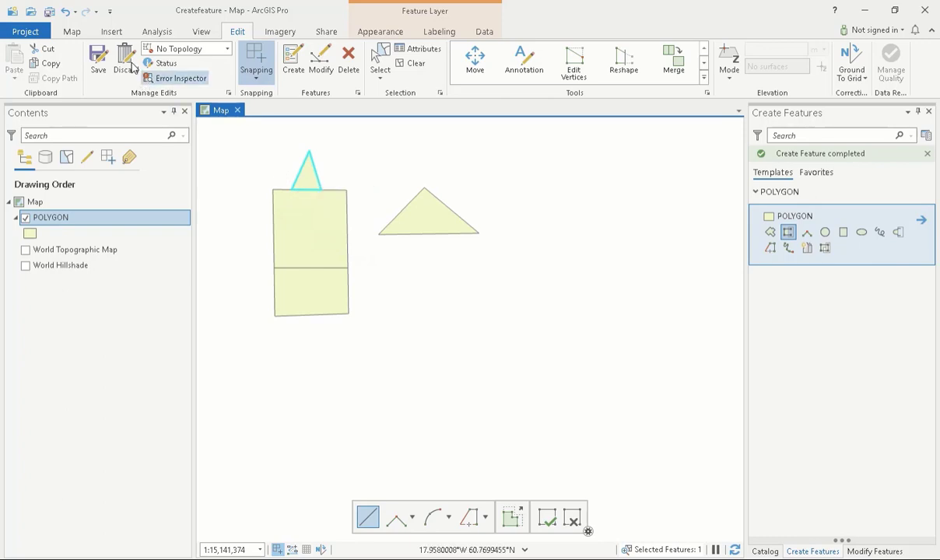
# Delete the upper square, then undo the deletion to restore it.
pyautogui.click(380, 62)
pyautogui.click(328, 225)
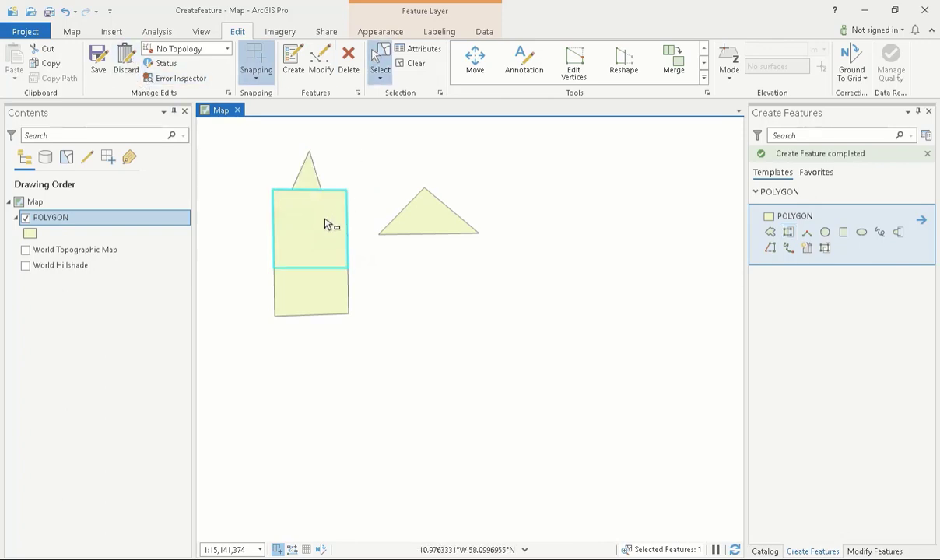
pyautogui.rightClick(327, 223)
pyautogui.click(356, 263)
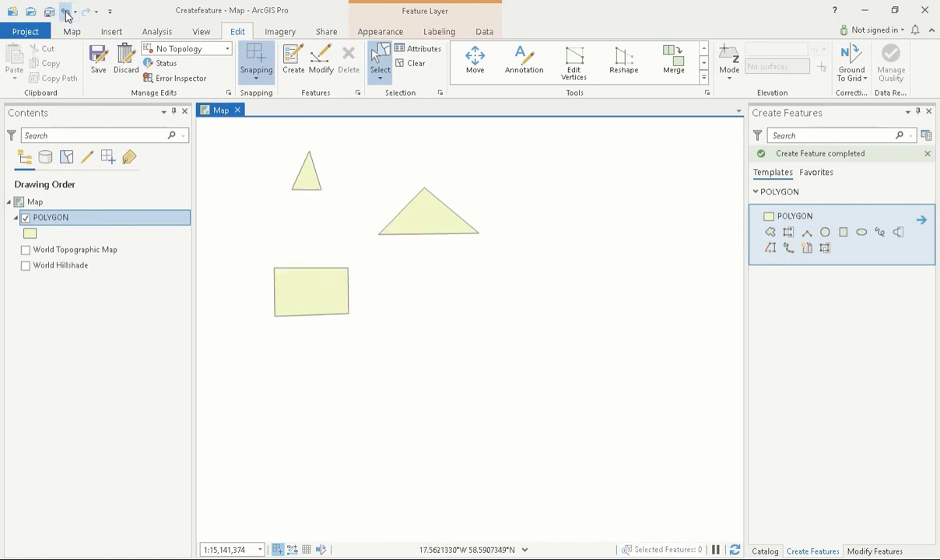
pyautogui.click(66, 13)
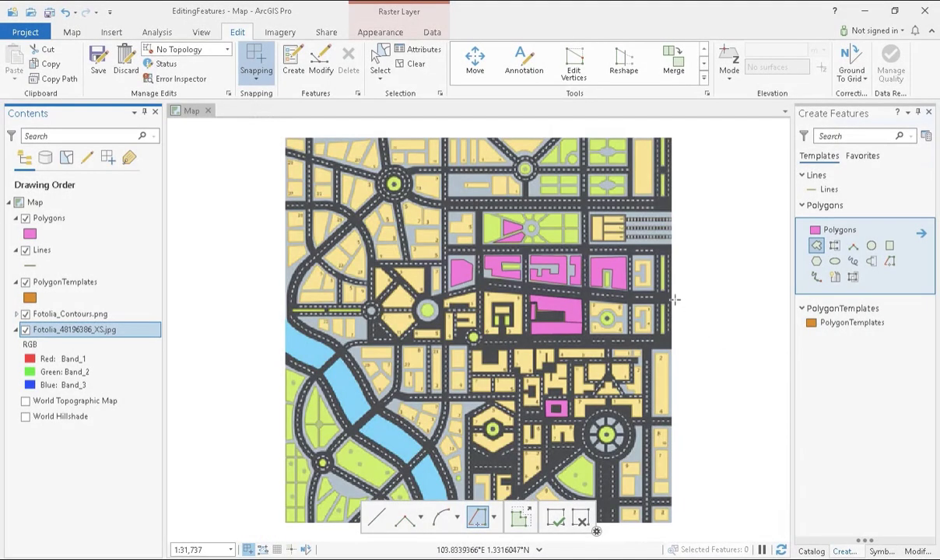
# Zoom in and trace a polygon filling the pink building's inner hole.
pyautogui.click(560, 380)
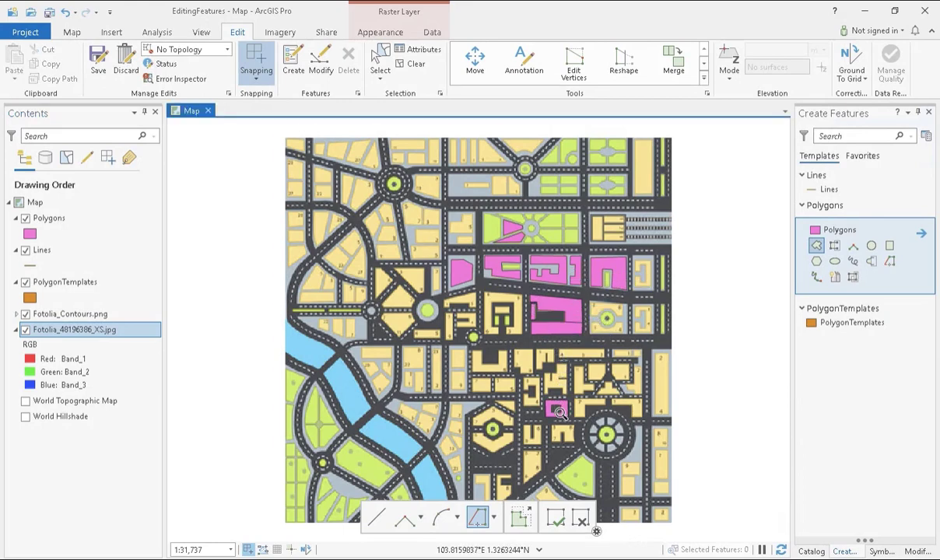
pyautogui.scroll(3, 560, 413)
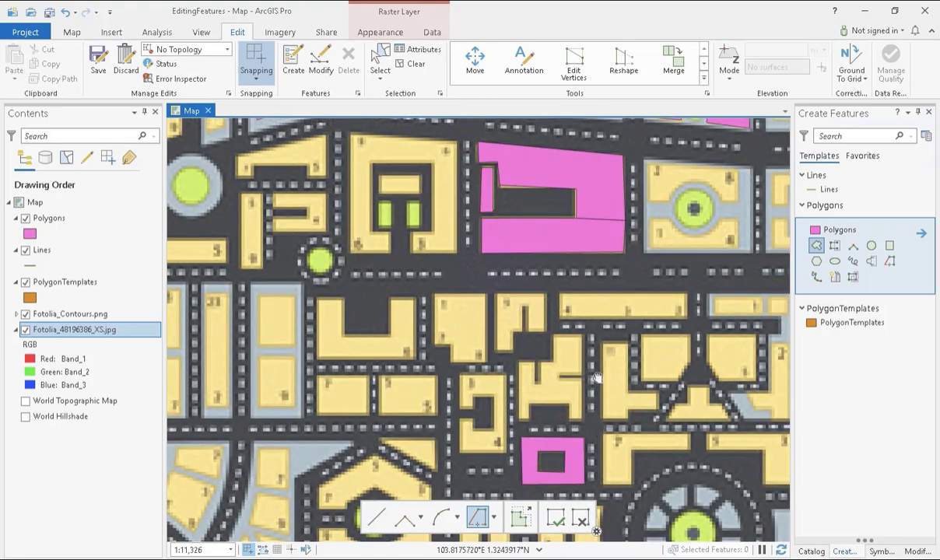
pyautogui.moveTo(600, 434); pyautogui.dragTo(595, 361)
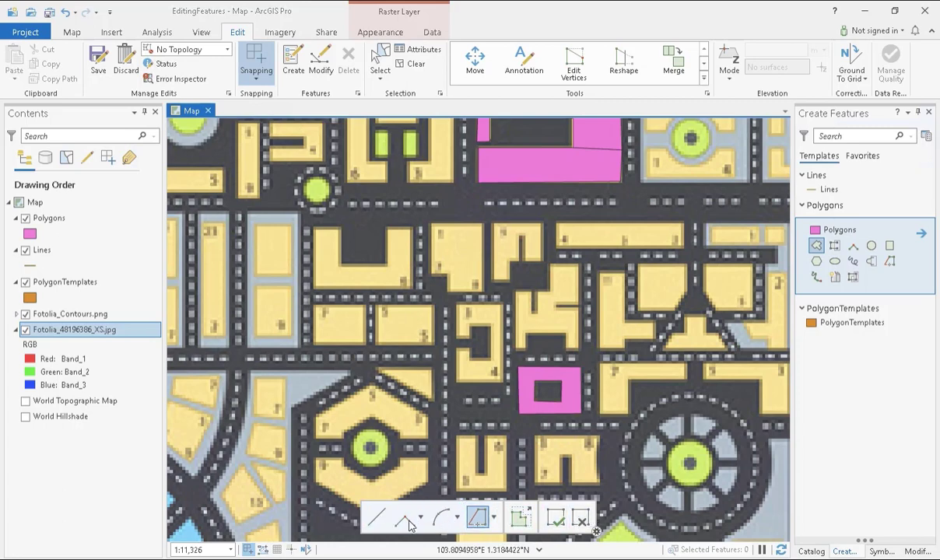
pyautogui.click(476, 519)
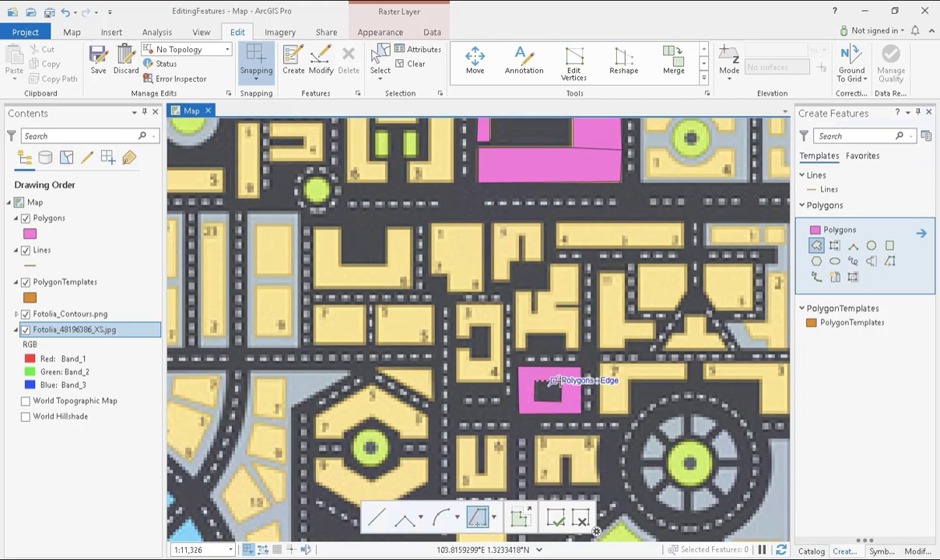
pyautogui.click(534, 381)
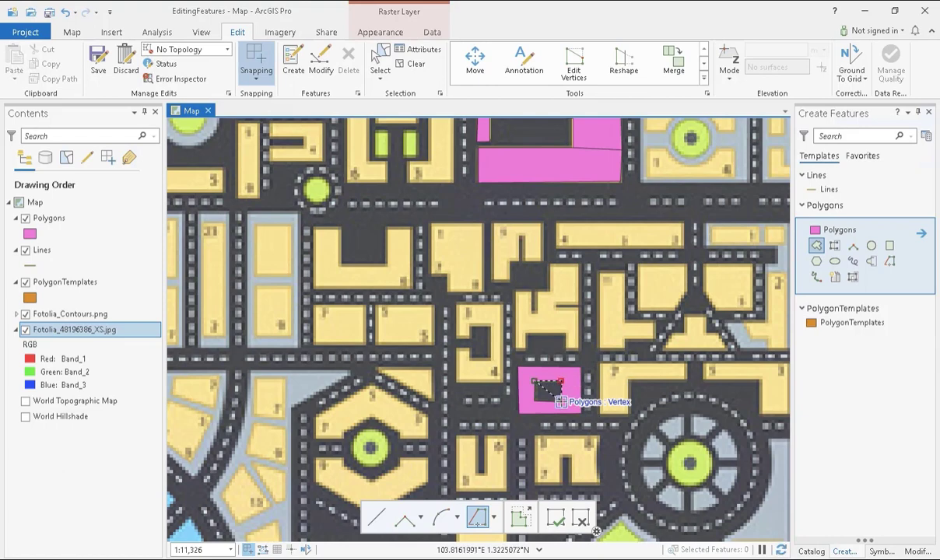
pyautogui.doubleClick(534, 400)
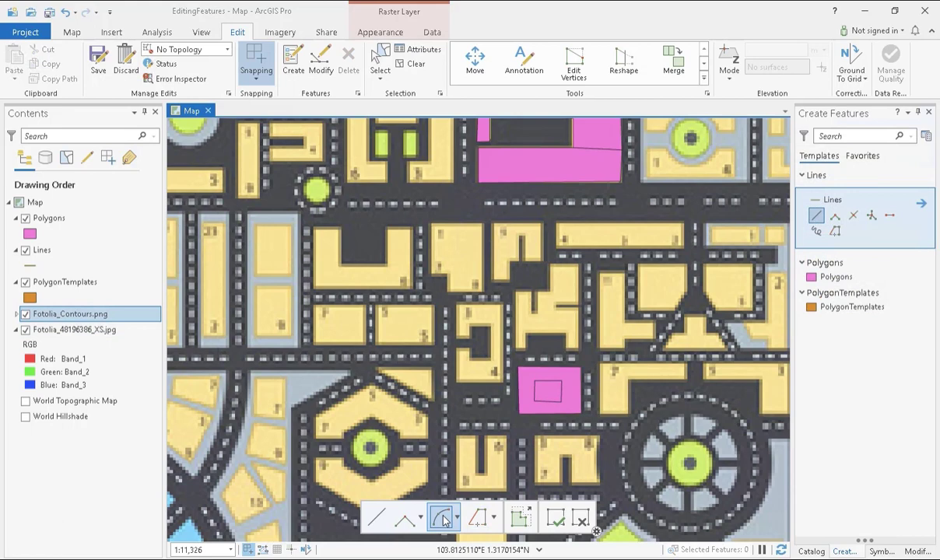
# Draw a circular arc line in the Lines layer around the roundabout.
pyautogui.click(443, 520)
pyautogui.click(688, 397)
pyautogui.click(690, 531)
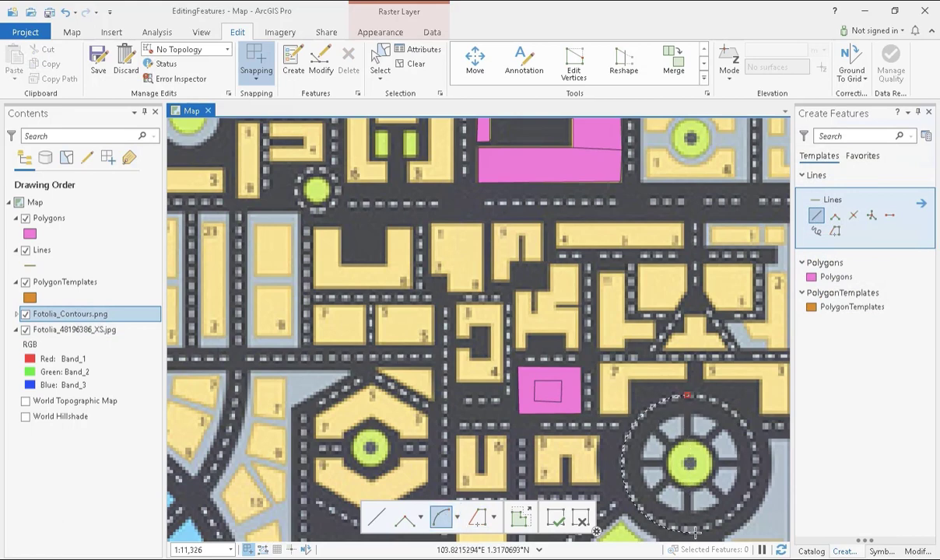
pyautogui.doubleClick(752, 442)
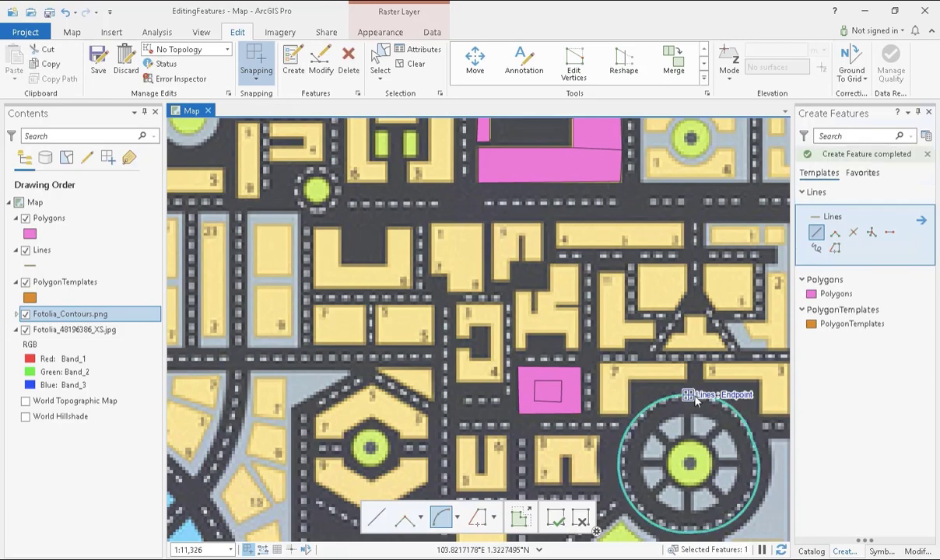
# Give the Polygons layer the Black Outline symbol with a red 3 pt outline.
pyautogui.scroll(-4, 559, 420)
pyautogui.click(37, 235)
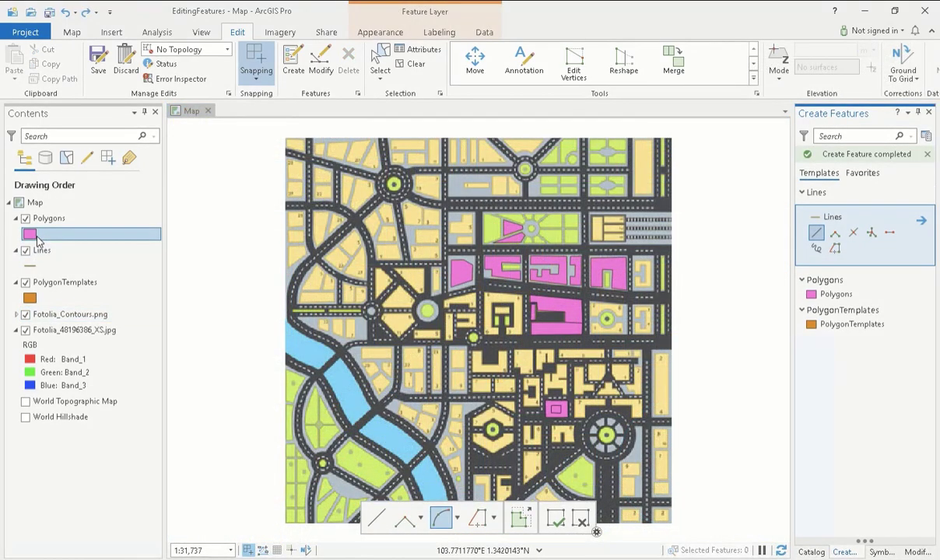
pyautogui.click(36, 237)
pyautogui.click(875, 242)
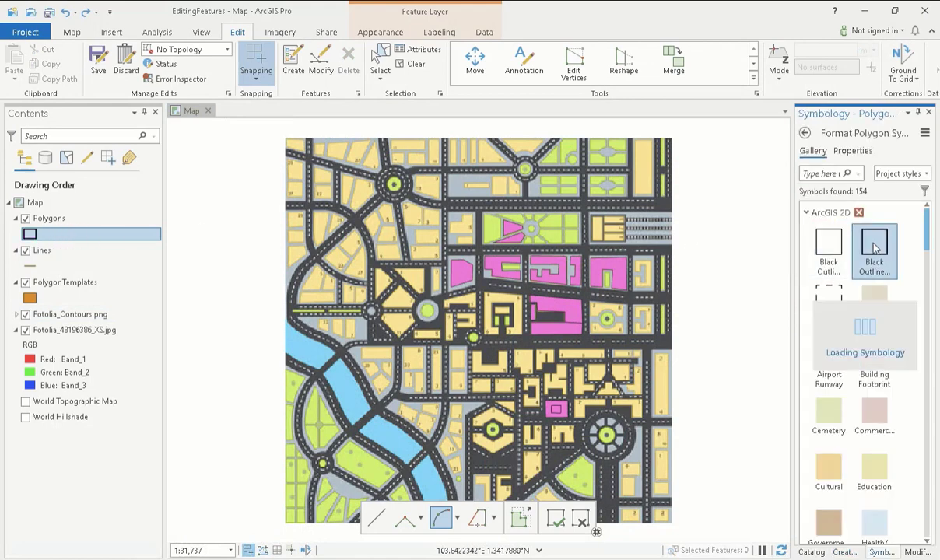
pyautogui.click(857, 151)
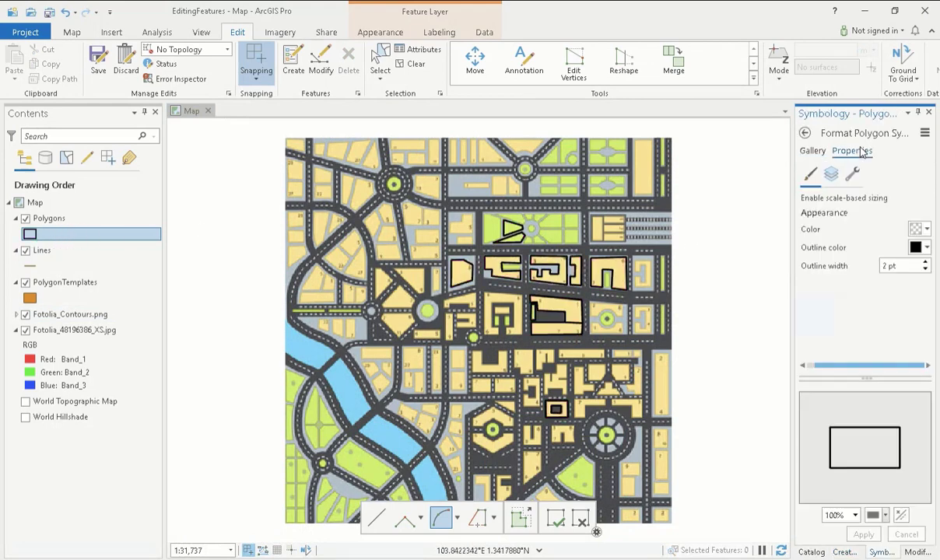
pyautogui.click(927, 247)
pyautogui.click(798, 319)
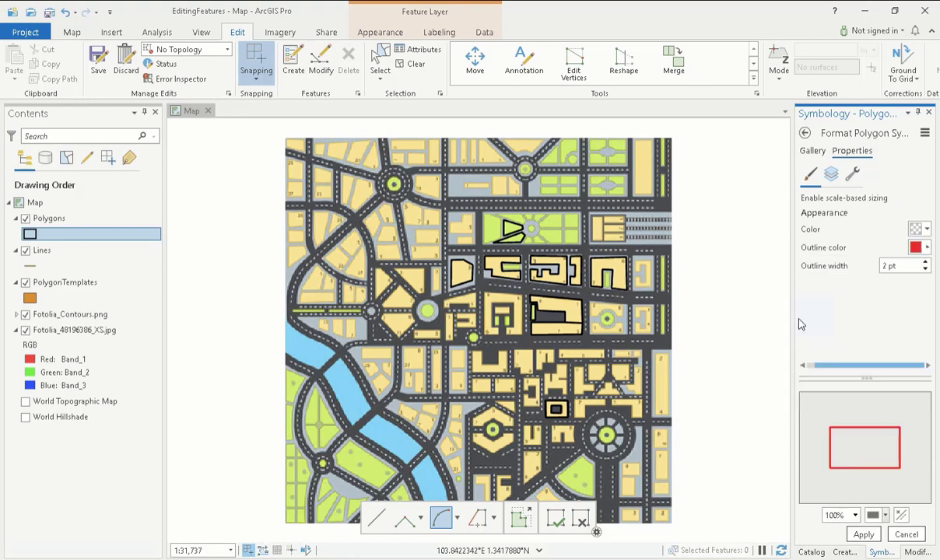
pyautogui.click(926, 263)
pyautogui.click(926, 263)
pyautogui.click(926, 269)
pyautogui.click(864, 535)
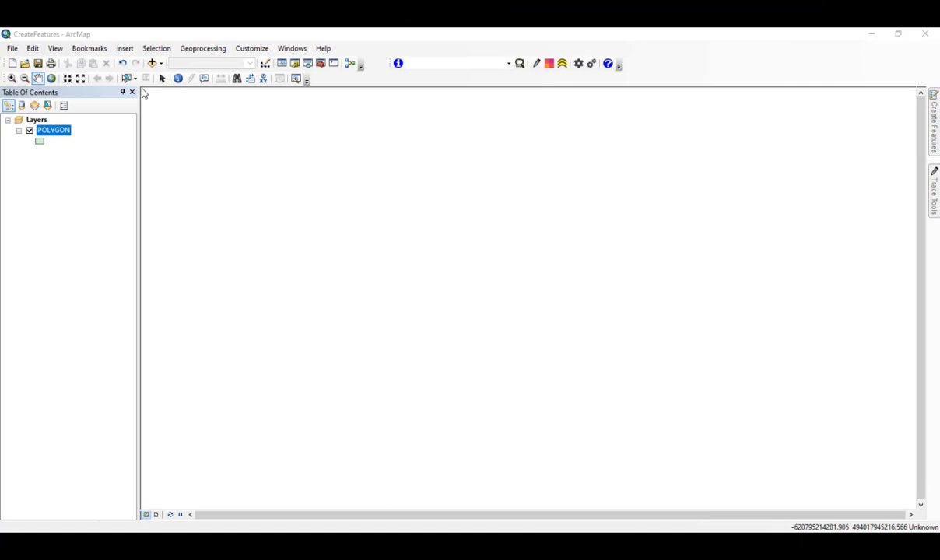
# Add the Editor and Advanced Editing toolbars, then start an edit session.
pyautogui.rightClick(390, 84)
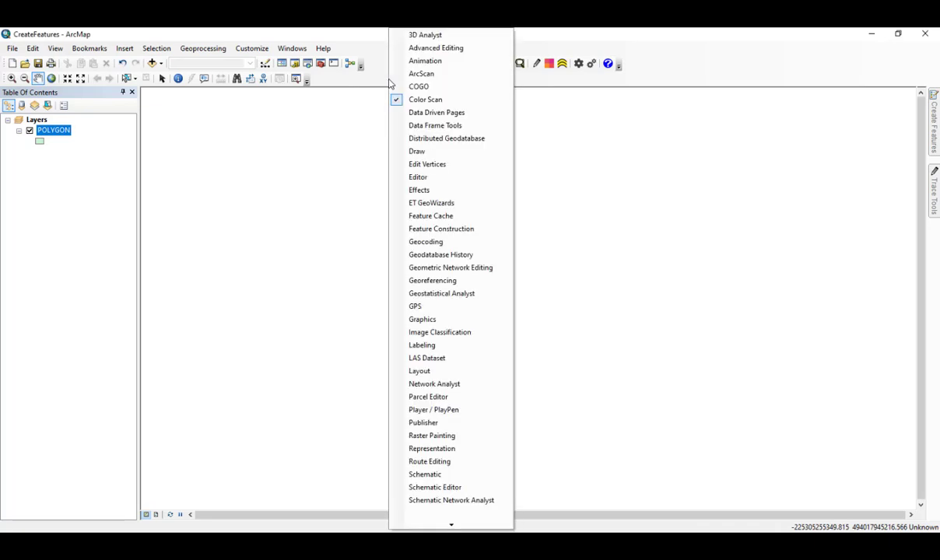
pyautogui.click(418, 177)
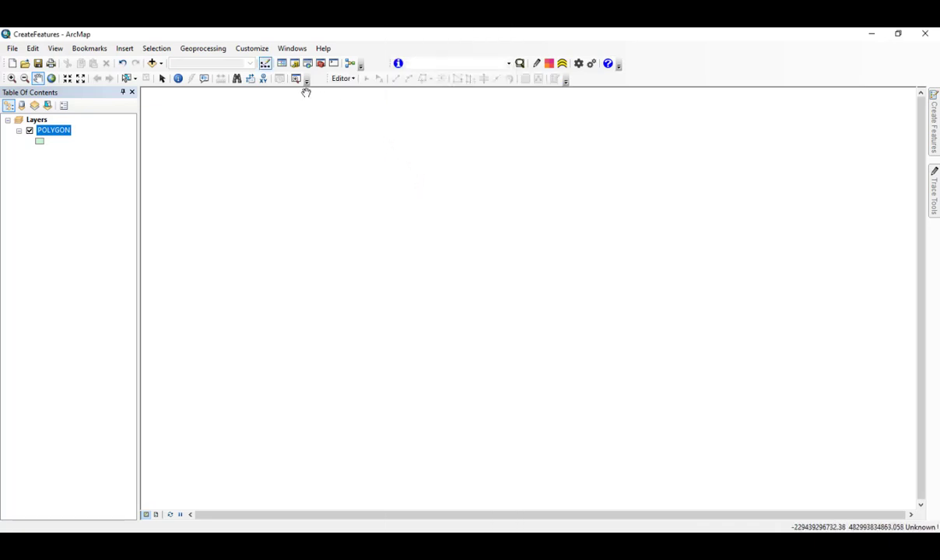
pyautogui.click(261, 50)
pyautogui.moveTo(284, 62)
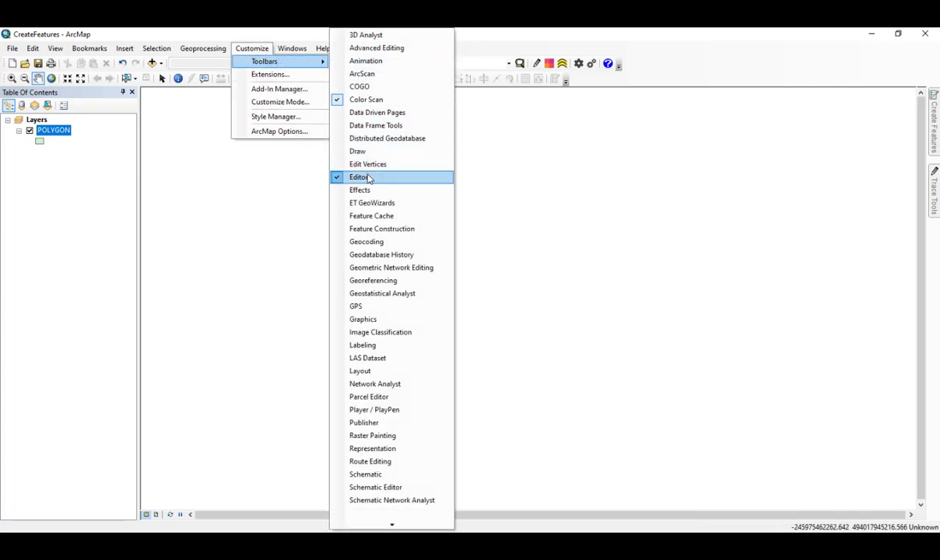
pyautogui.click(427, 50)
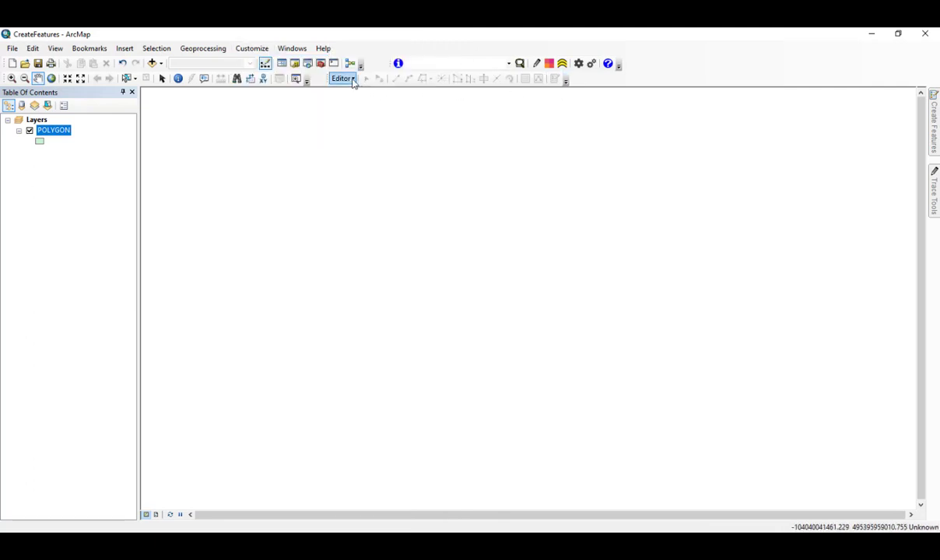
pyautogui.click(343, 79)
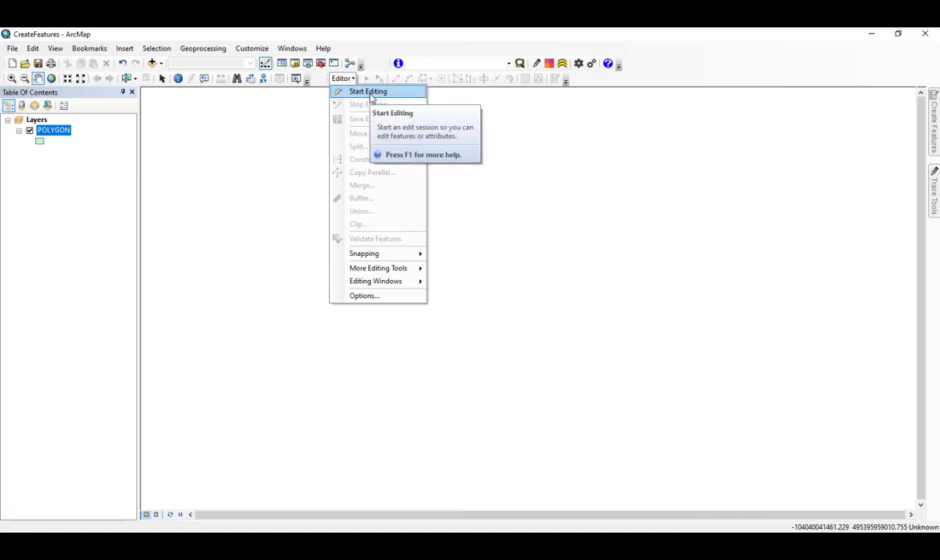
pyautogui.click(371, 95)
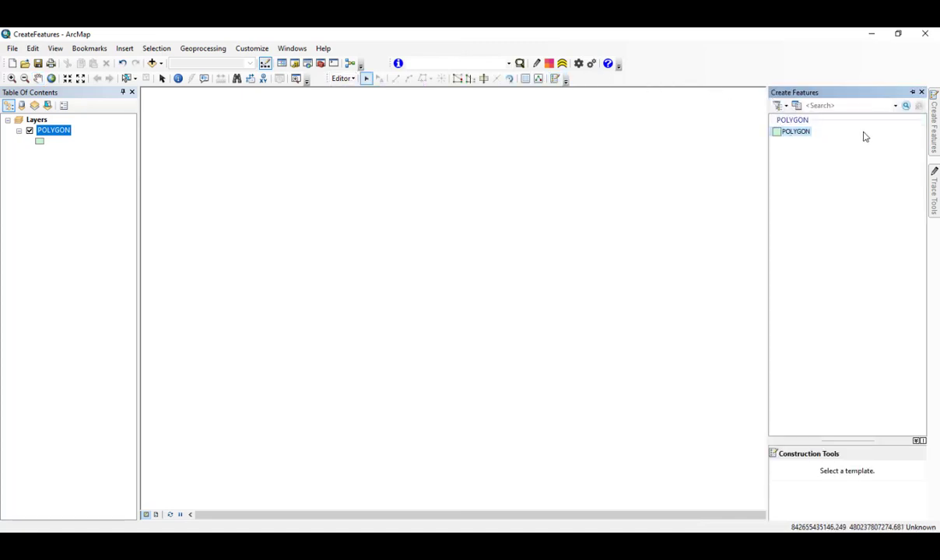
# Draw a square POLYGON feature with straight segments.
pyautogui.click(795, 132)
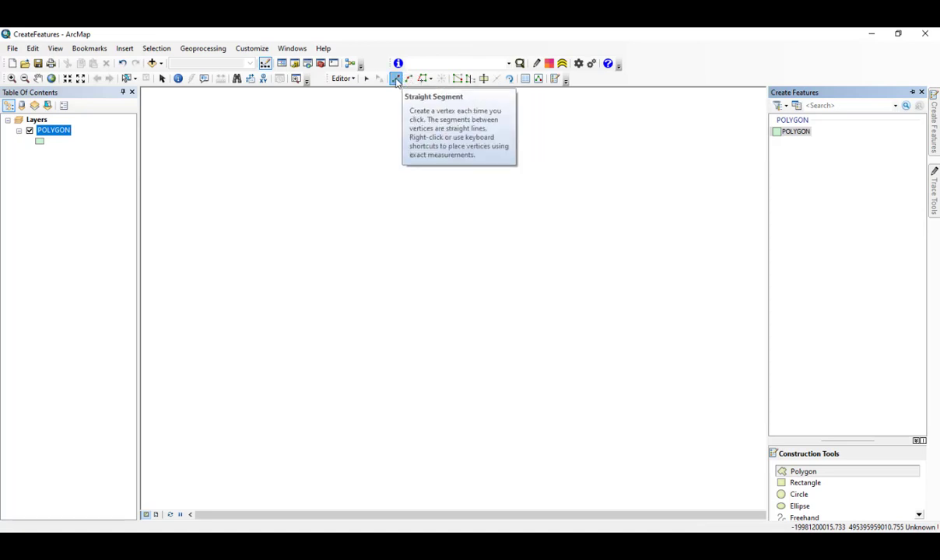
pyautogui.click(396, 79)
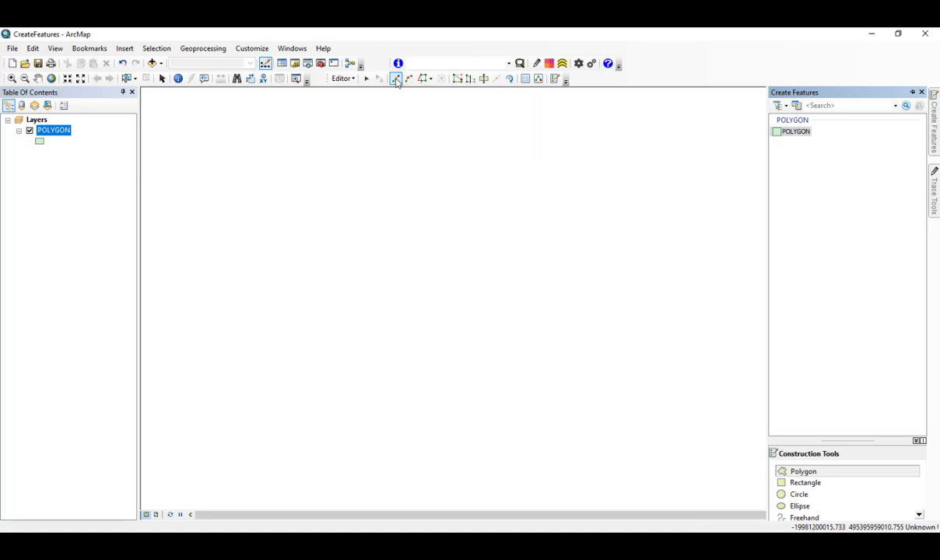
pyautogui.click(283, 163)
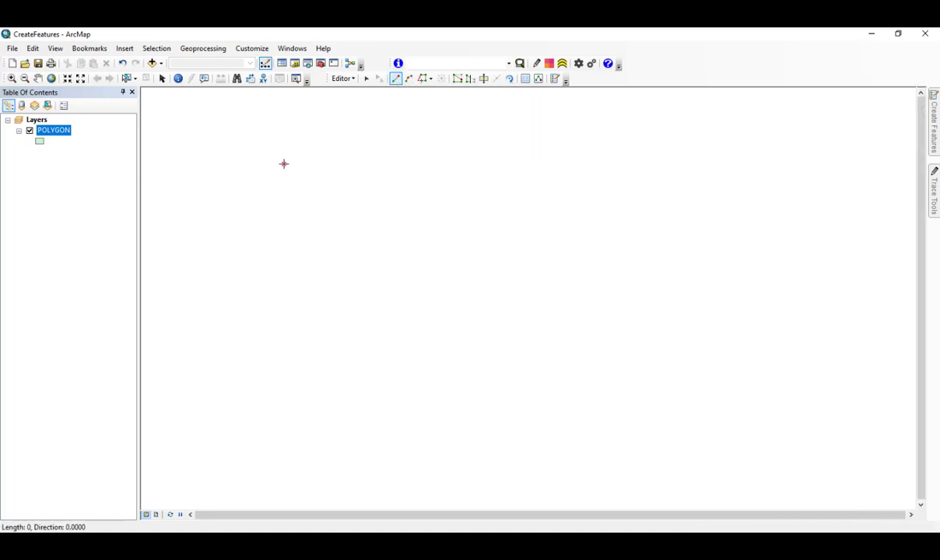
pyautogui.click(283, 276)
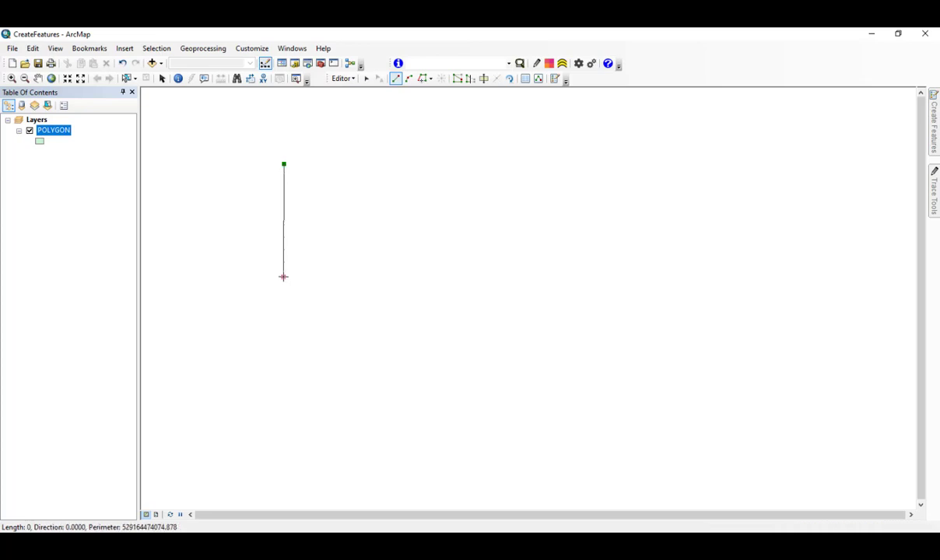
pyautogui.click(408, 279)
pyautogui.doubleClick(410, 164)
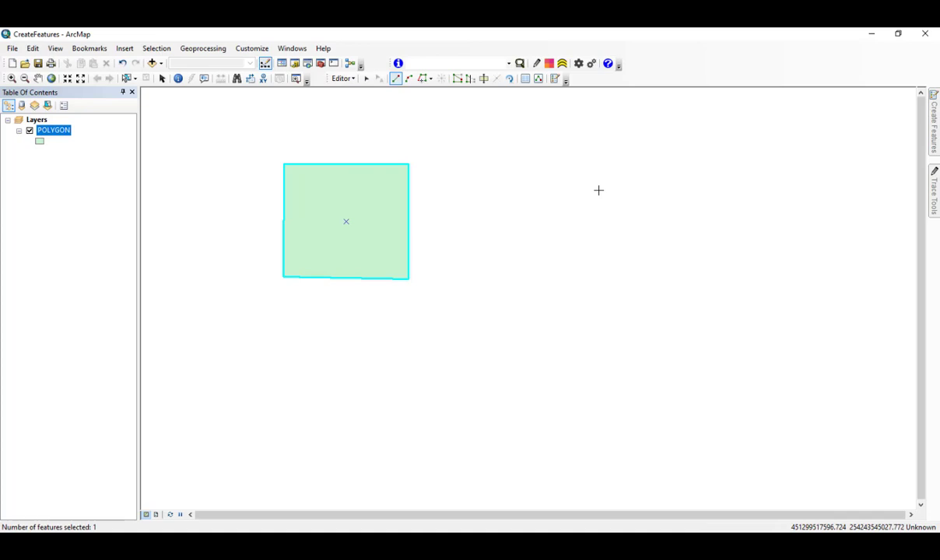
# Draw a triangle polygon to the right of the square.
pyautogui.click(600, 163)
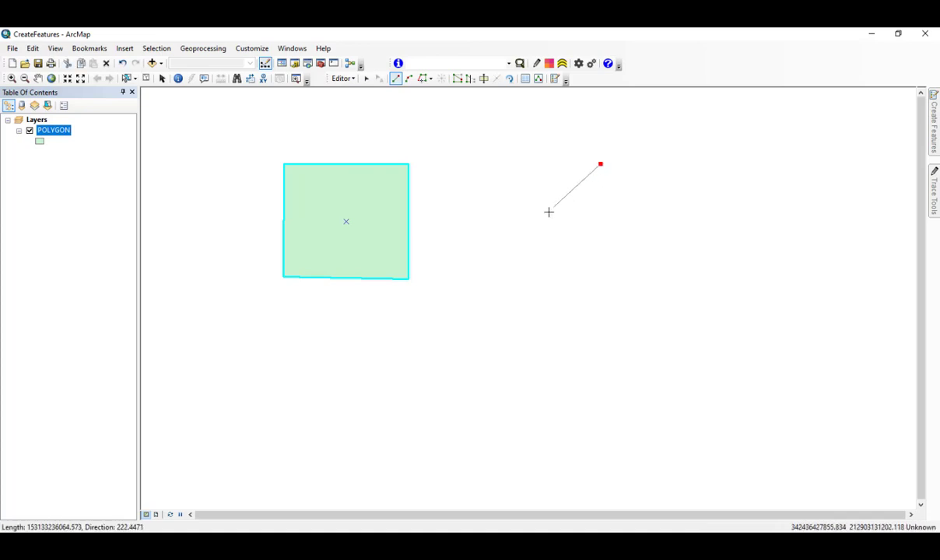
pyautogui.click(526, 229)
pyautogui.doubleClick(697, 235)
# Save the edits to the new polygons.
pyautogui.click(349, 80)
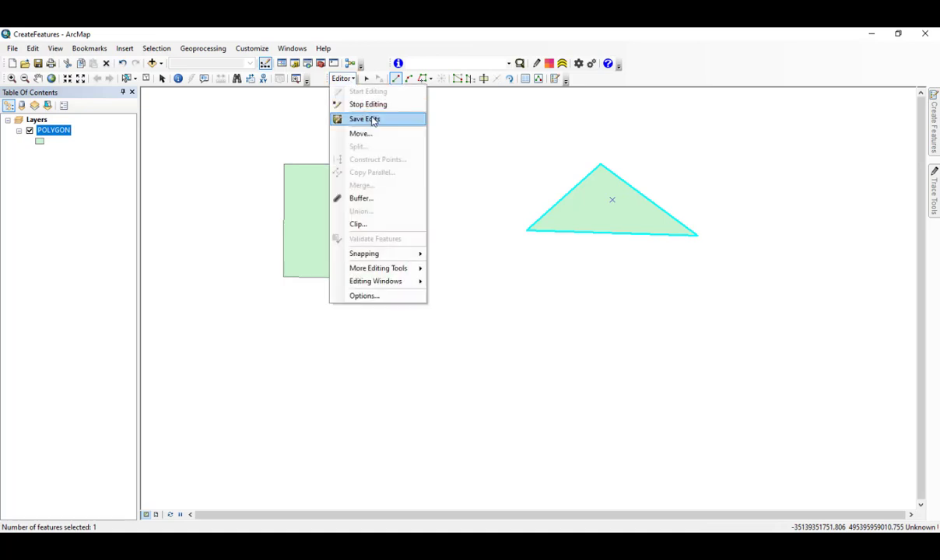
pyautogui.click(357, 119)
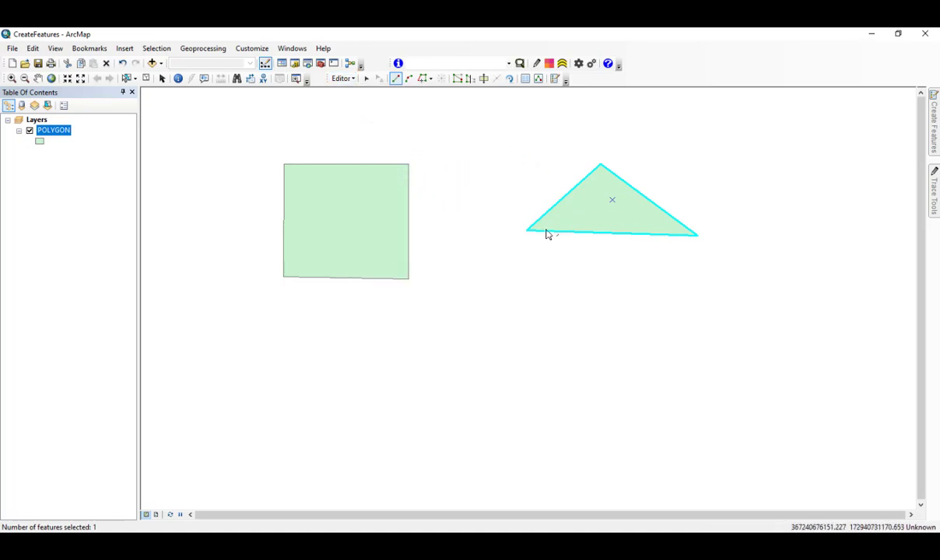
pyautogui.click(346, 80)
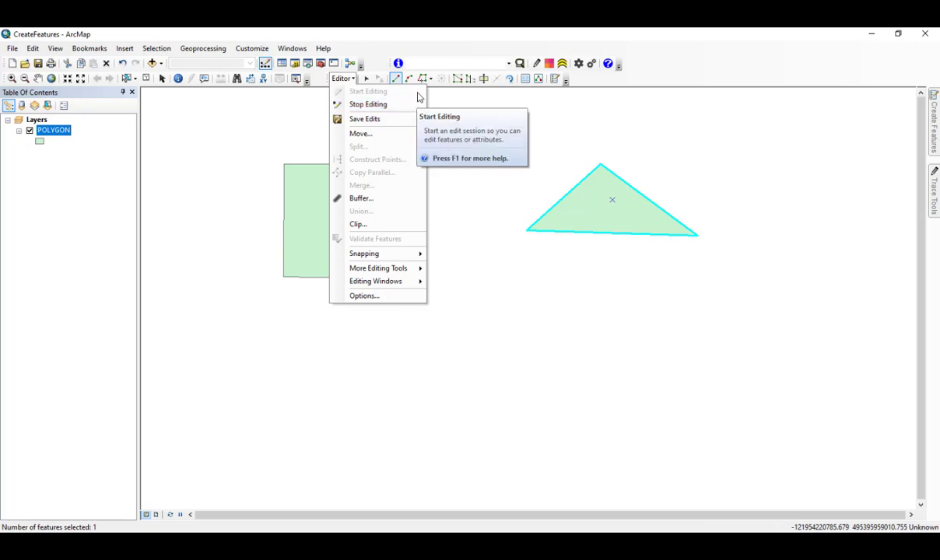
pyautogui.click(444, 100)
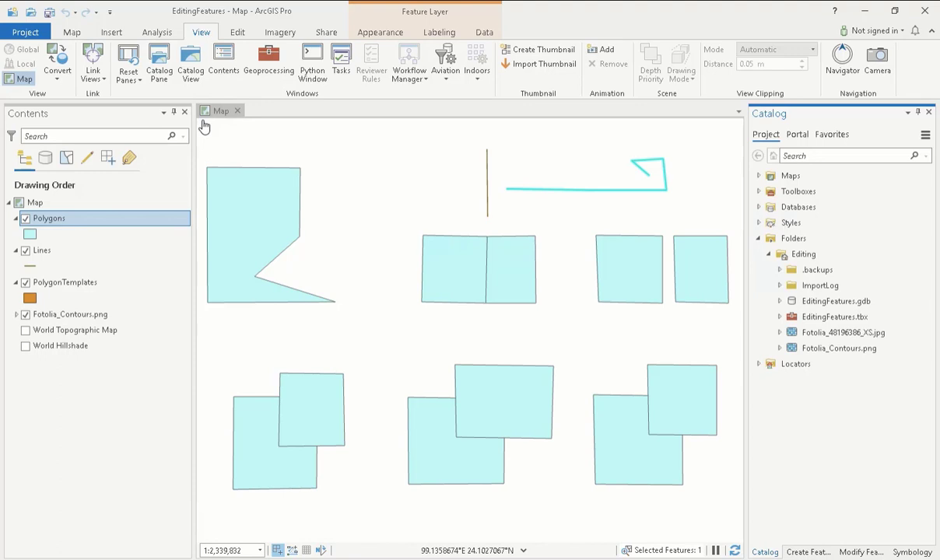
# Open the Modify Features pane from the Edit tab, browse the tools gallery, and check the Snapping options.
pyautogui.click(237, 34)
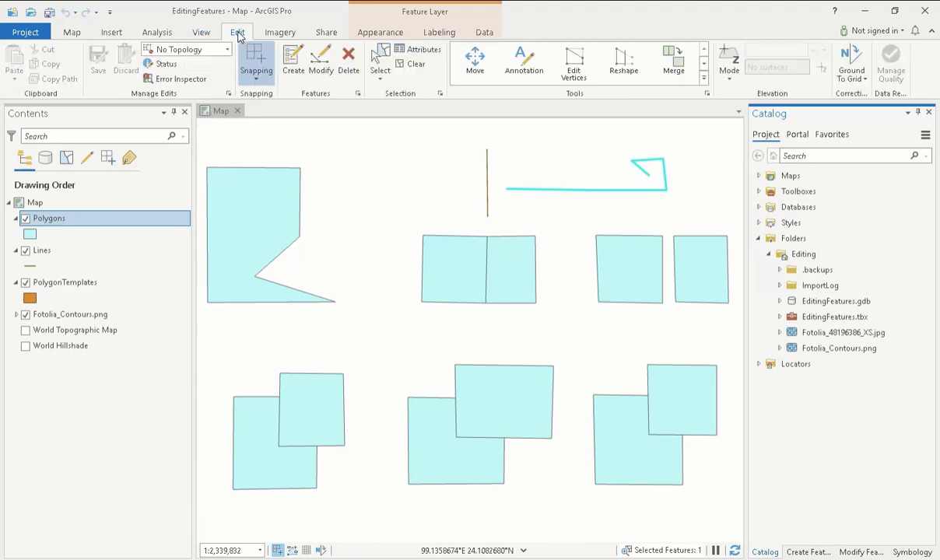
pyautogui.click(323, 69)
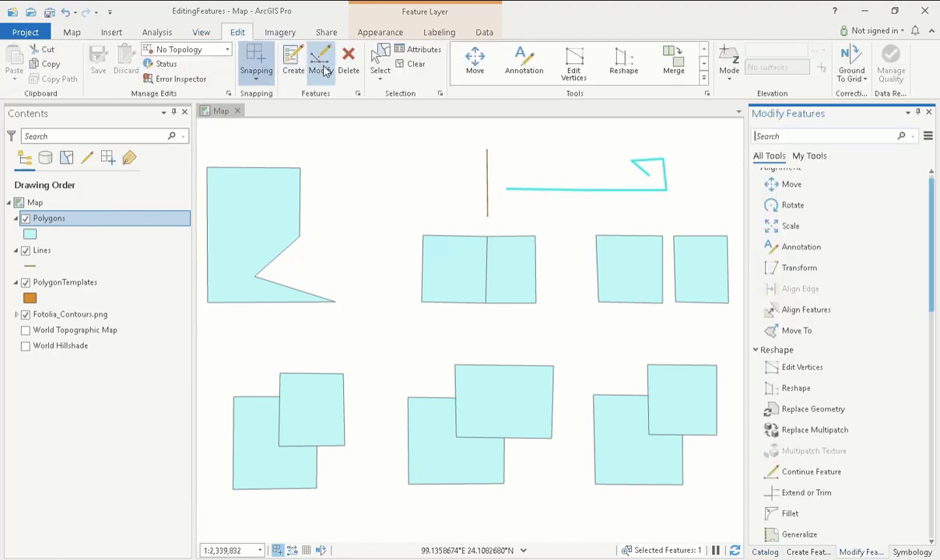
pyautogui.click(703, 80)
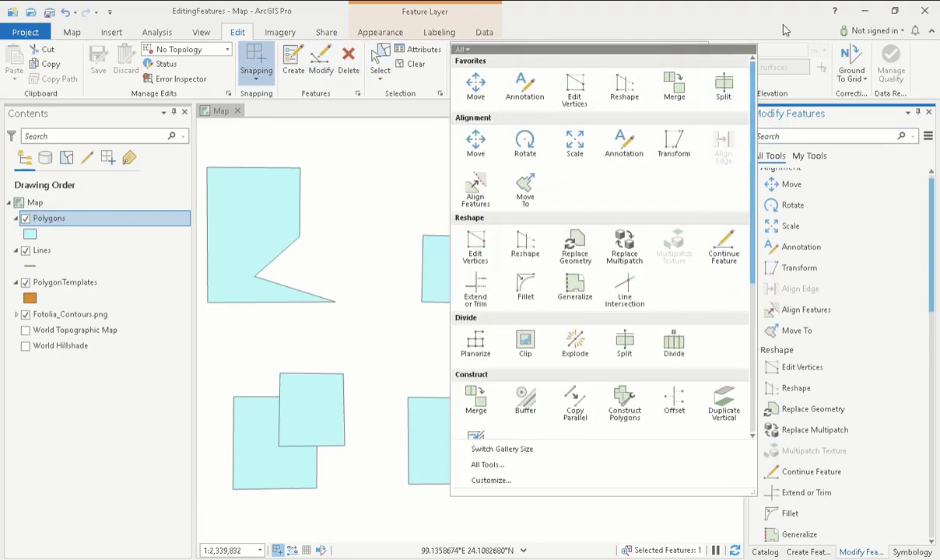
pyautogui.click(781, 148)
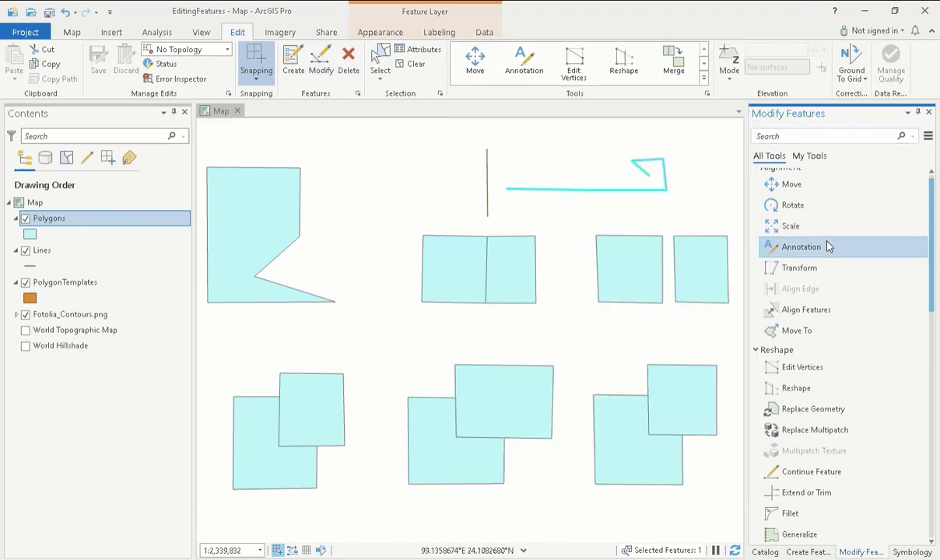
pyautogui.scroll(-8, 829, 241)
pyautogui.scroll(-5, 829, 246)
pyautogui.scroll(15, 829, 245)
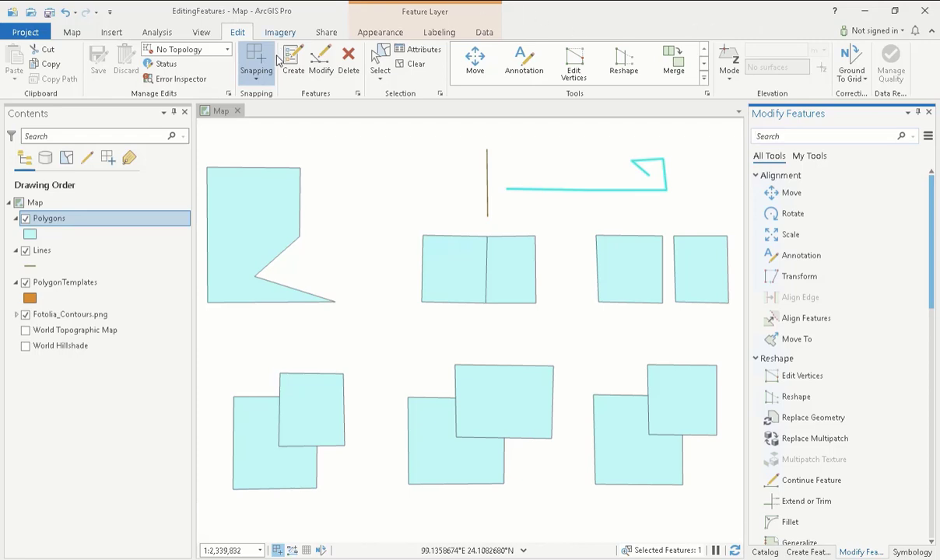
pyautogui.click(259, 81)
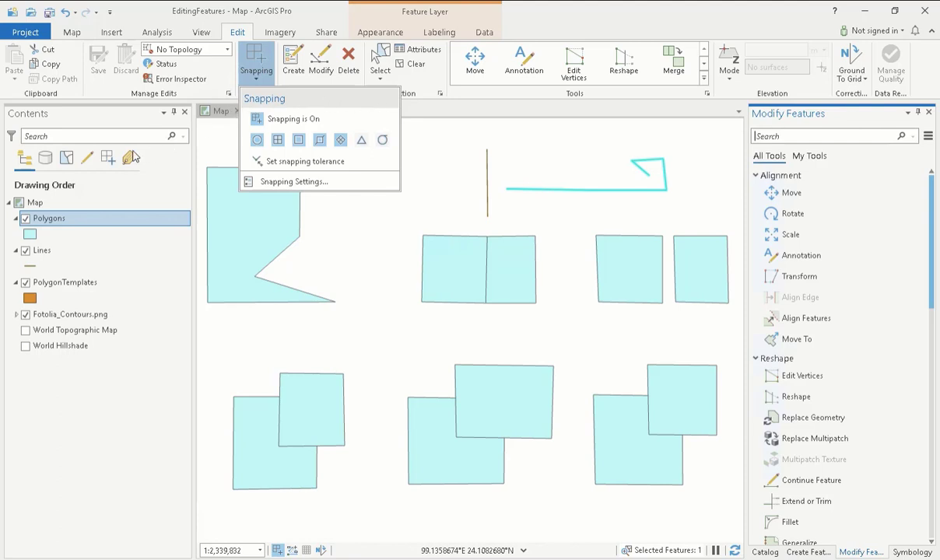
pyautogui.click(90, 162)
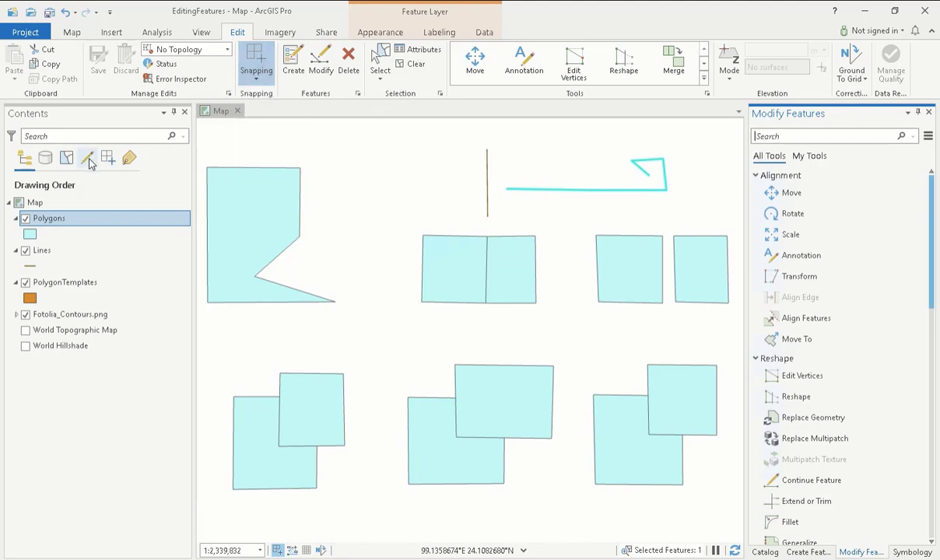
pyautogui.click(89, 162)
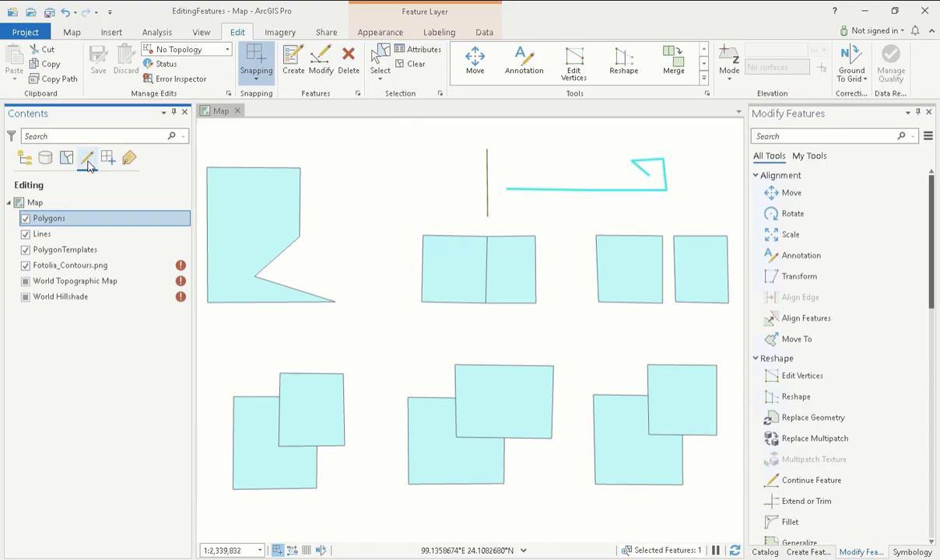
pyautogui.click(25, 221)
pyautogui.click(109, 158)
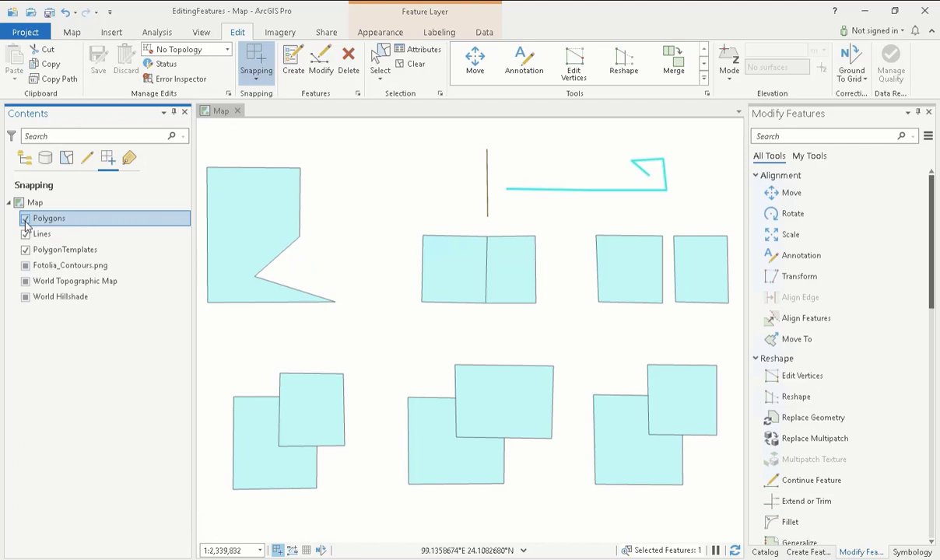
pyautogui.click(25, 161)
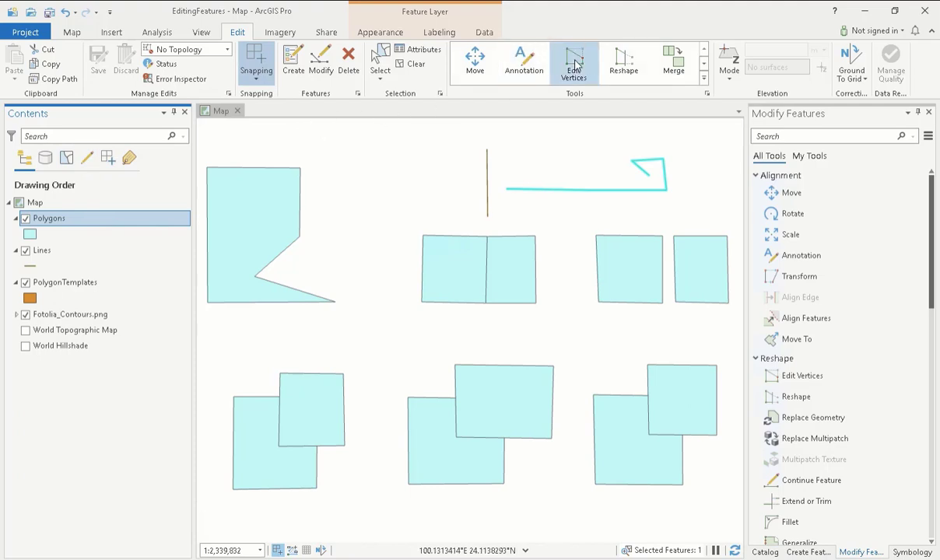
# Select the large notched polygon and drag its two right-side vertices further right.
pyautogui.click(575, 64)
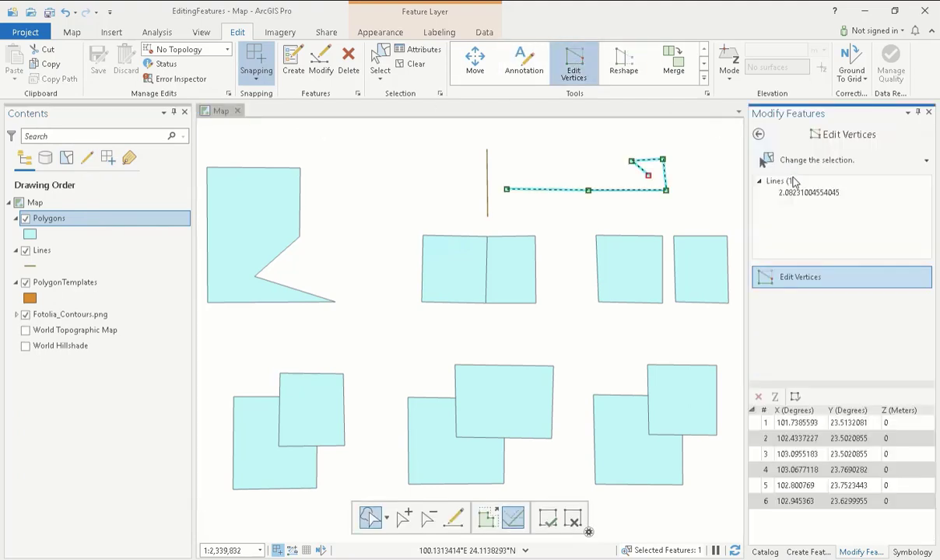
pyautogui.click(771, 164)
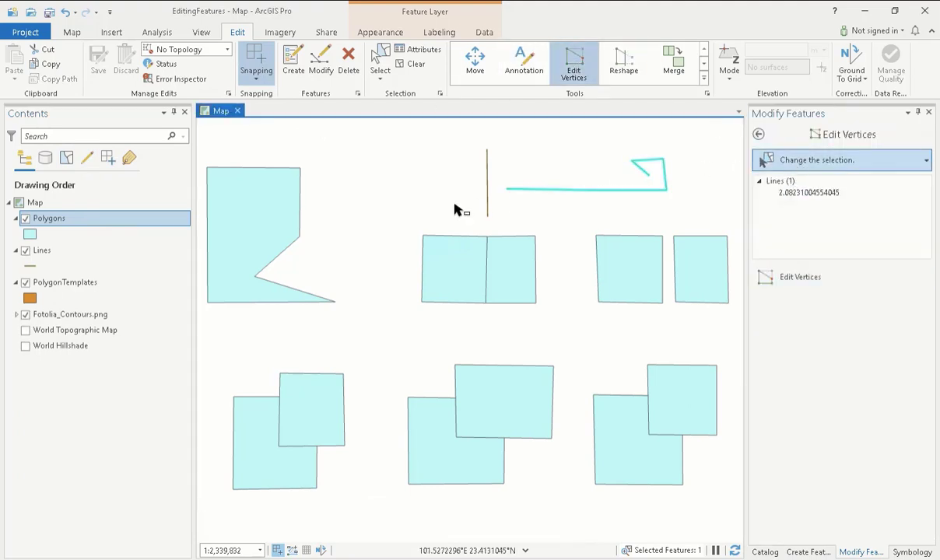
pyautogui.click(274, 218)
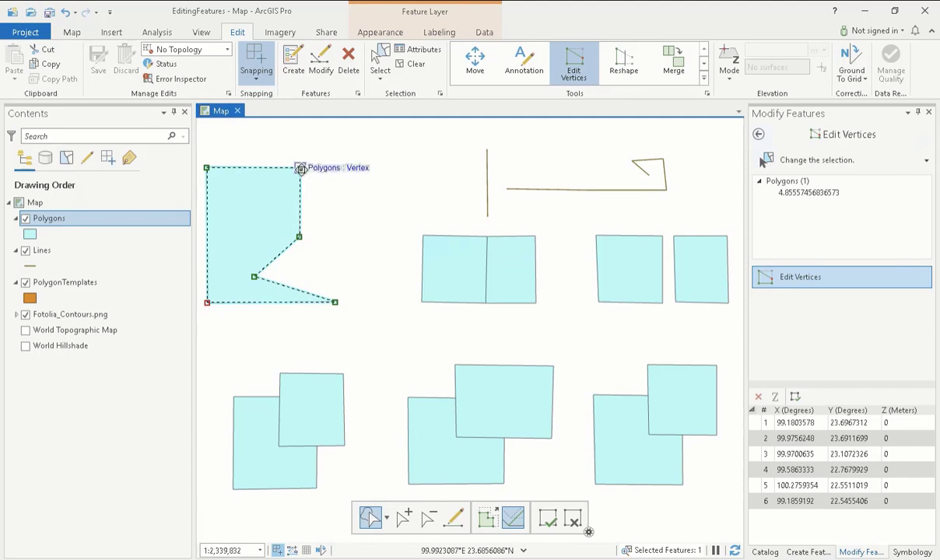
pyautogui.moveTo(299, 167); pyautogui.dragTo(355, 168)
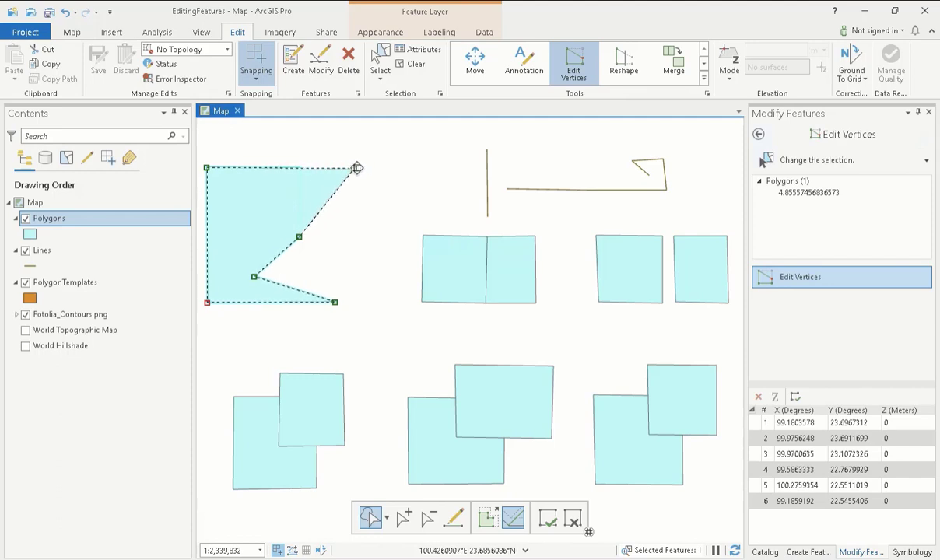
pyautogui.moveTo(298, 236); pyautogui.dragTo(356, 239)
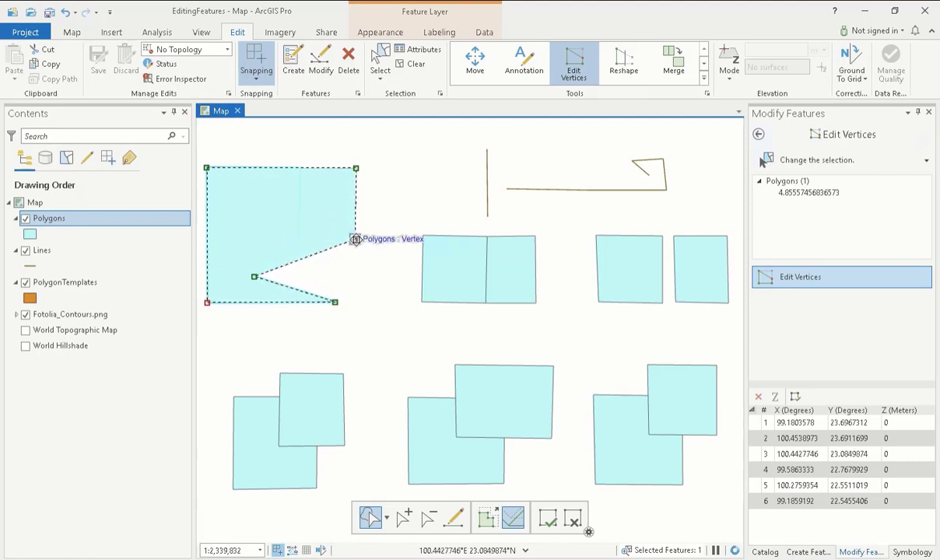
# Add a vertex on the right edge, delete the lower right vertex, and finish.
pyautogui.click(404, 521)
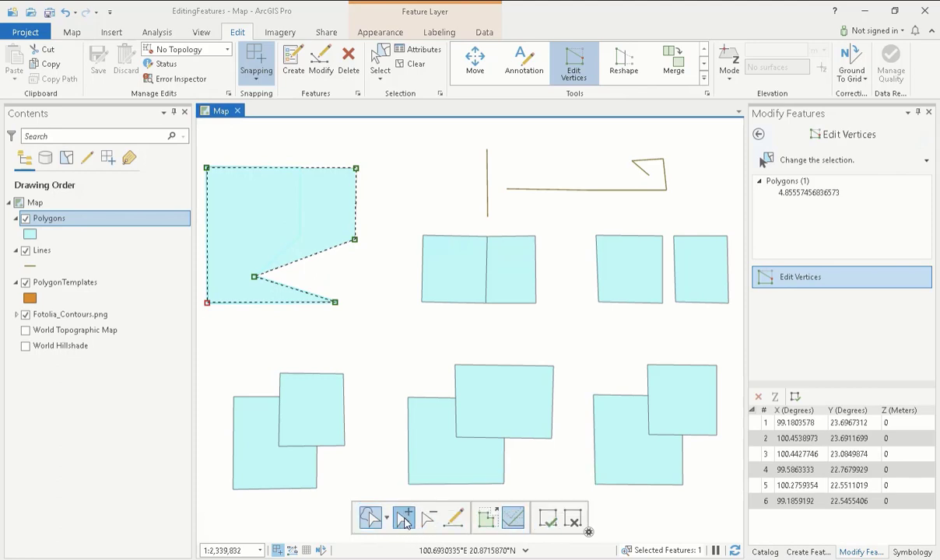
pyautogui.click(356, 205)
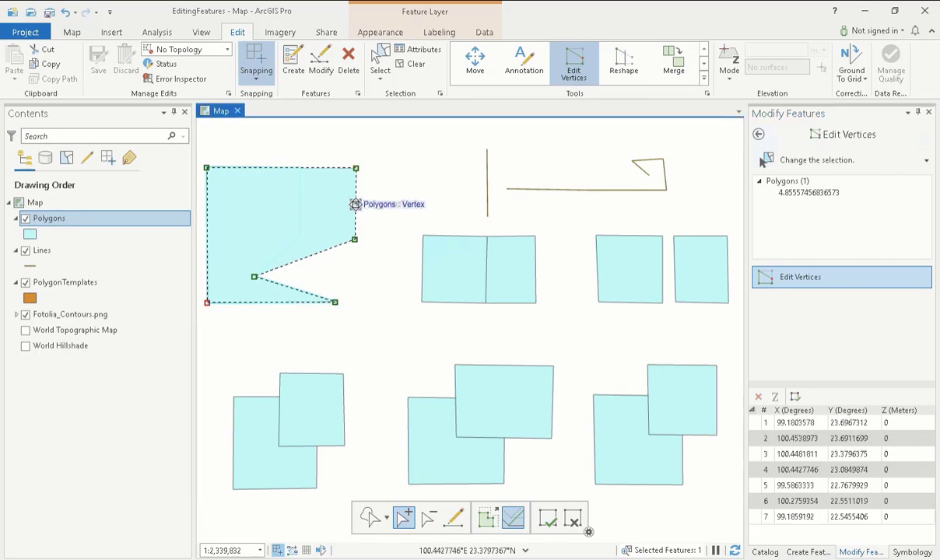
pyautogui.click(428, 516)
pyautogui.click(355, 240)
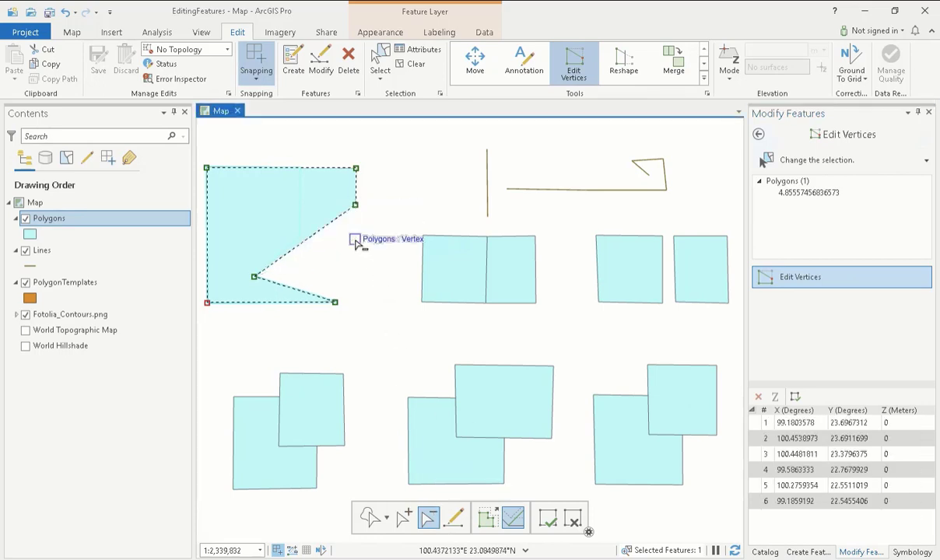
pyautogui.click(549, 521)
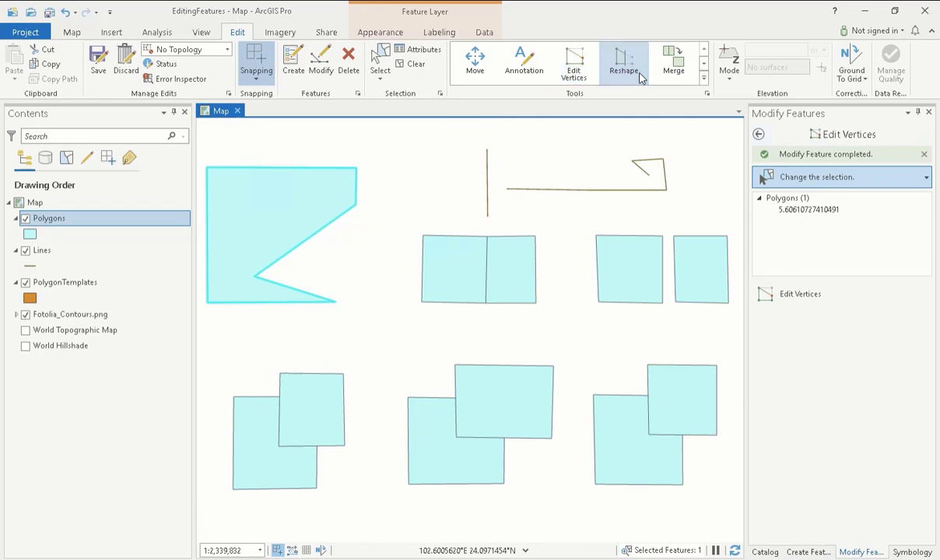
# Reshape the left polygon to raise its top and cut a notch into its right side.
pyautogui.click(637, 72)
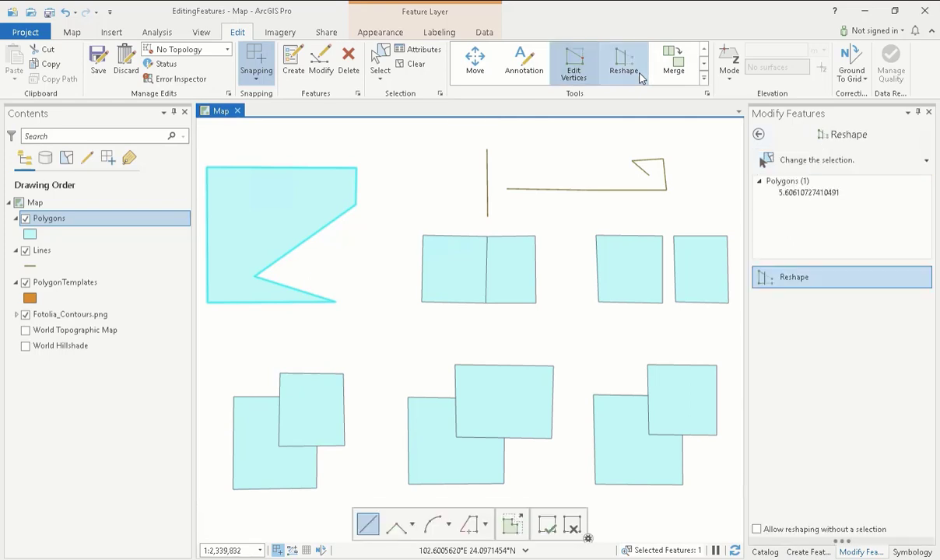
pyautogui.click(783, 163)
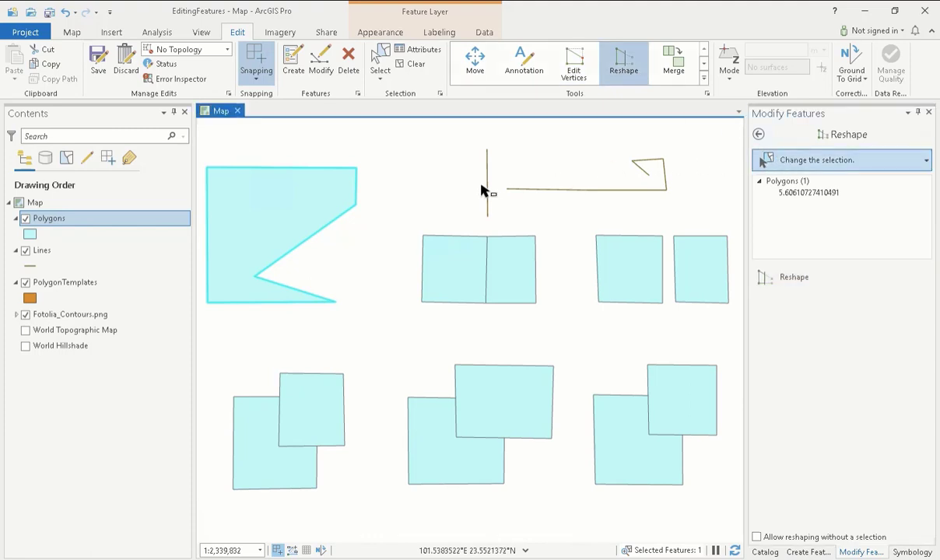
pyautogui.click(317, 197)
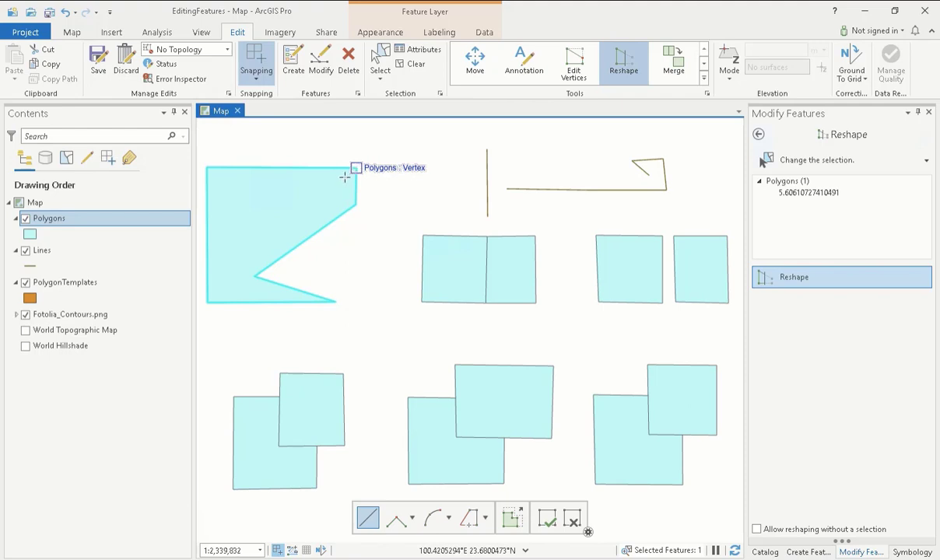
pyautogui.click(339, 183)
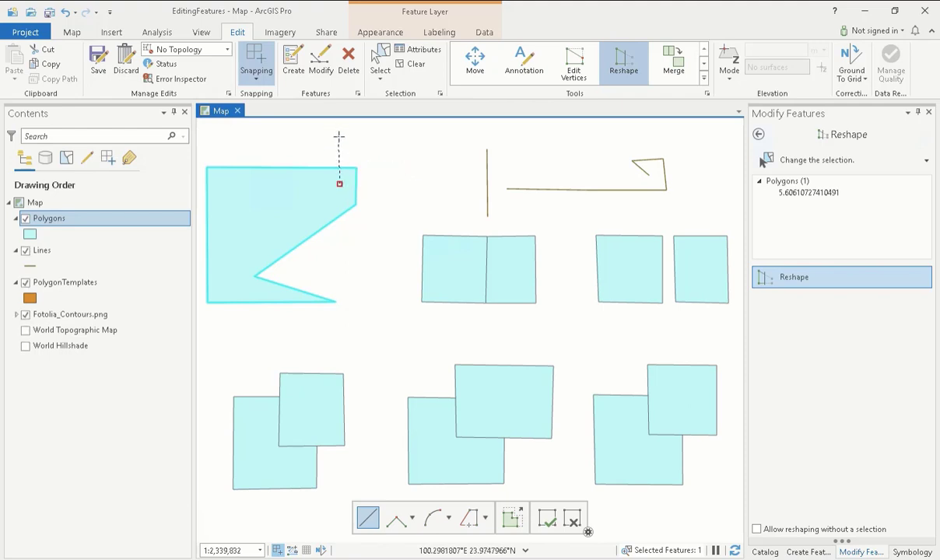
pyautogui.click(220, 135)
pyautogui.doubleClick(221, 185)
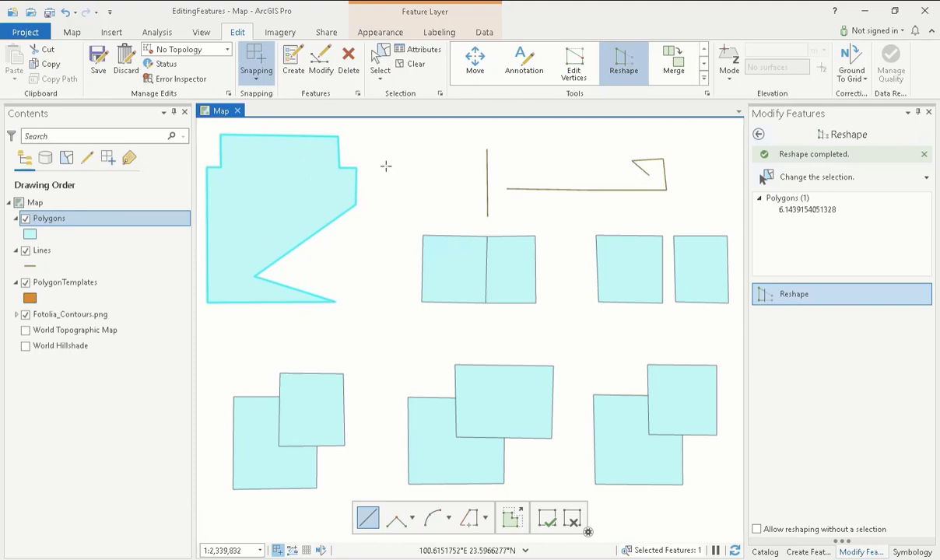
pyautogui.click(357, 126)
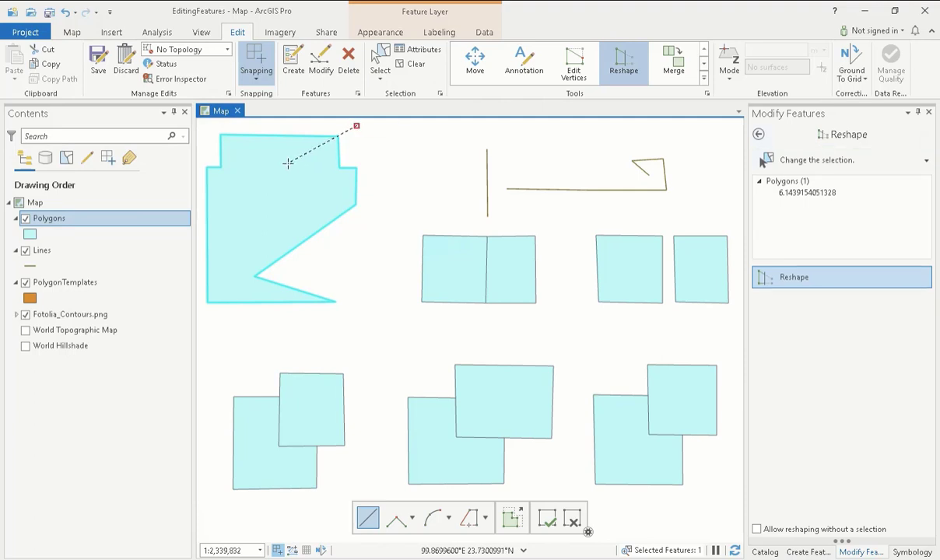
pyautogui.doubleClick(346, 226)
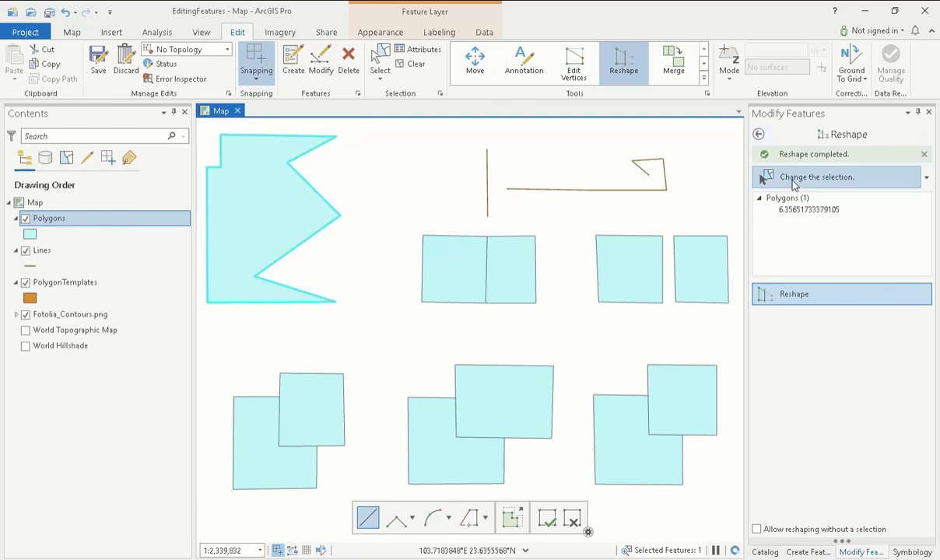
# Reshape the long line by sketching a peaked spike into it.
pyautogui.click(818, 177)
pyautogui.click(652, 192)
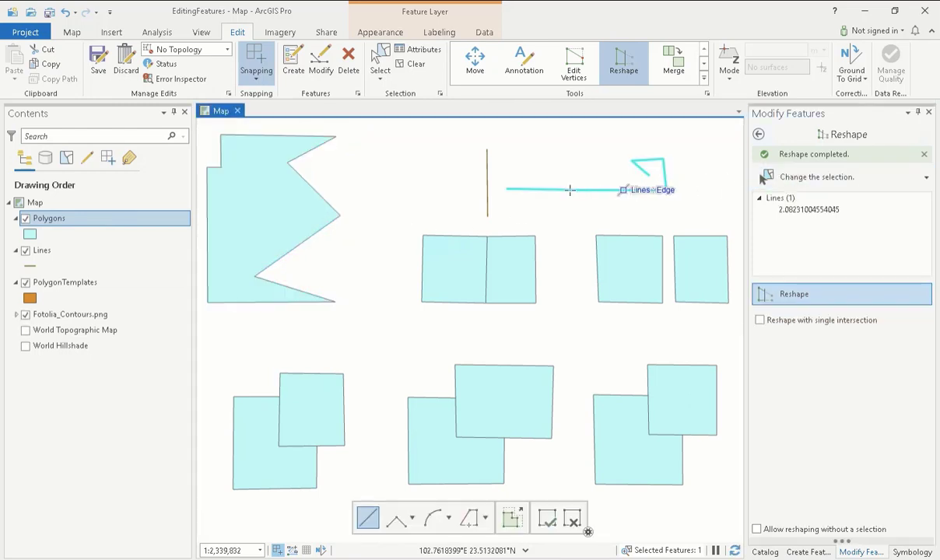
pyautogui.click(538, 189)
pyautogui.click(567, 160)
pyautogui.doubleClick(590, 189)
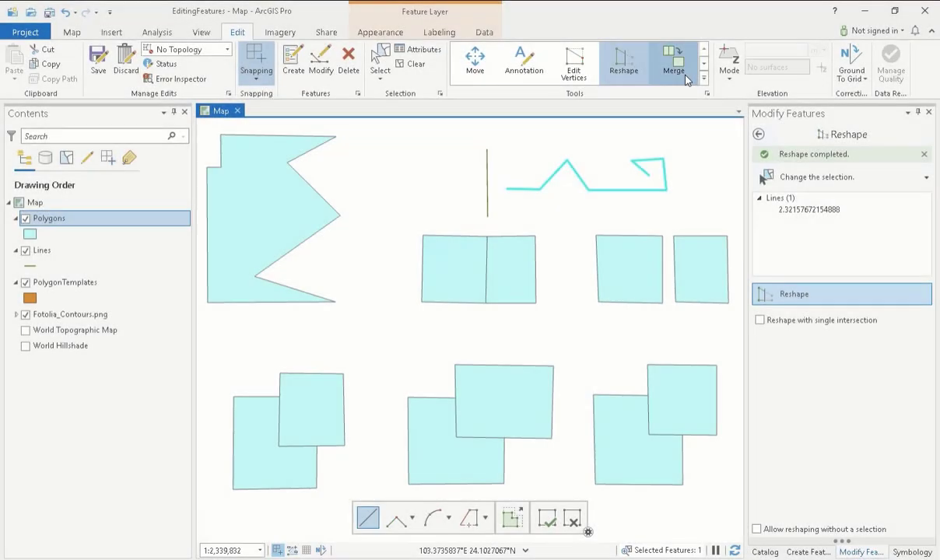
# Merge the two middle squares into one rectangle.
pyautogui.click(674, 66)
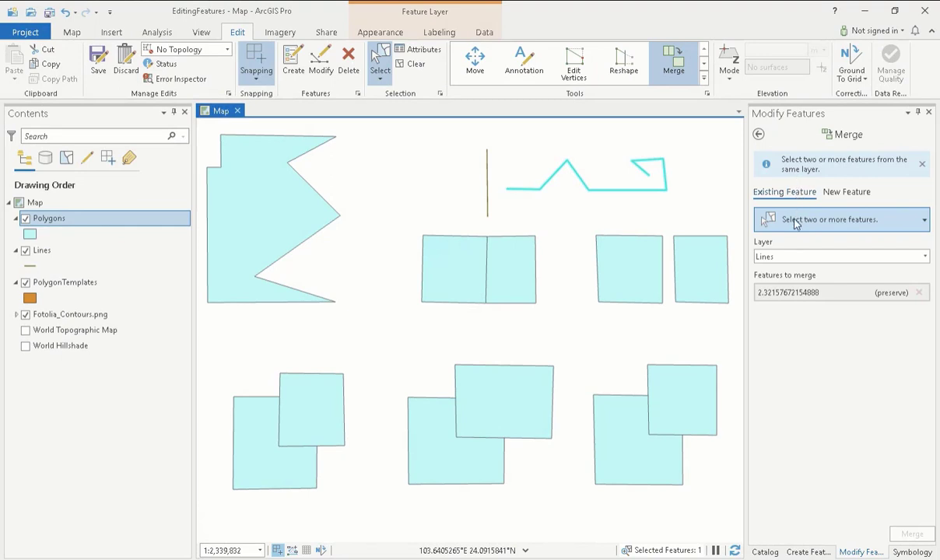
pyautogui.moveTo(466, 228); pyautogui.dragTo(543, 298)
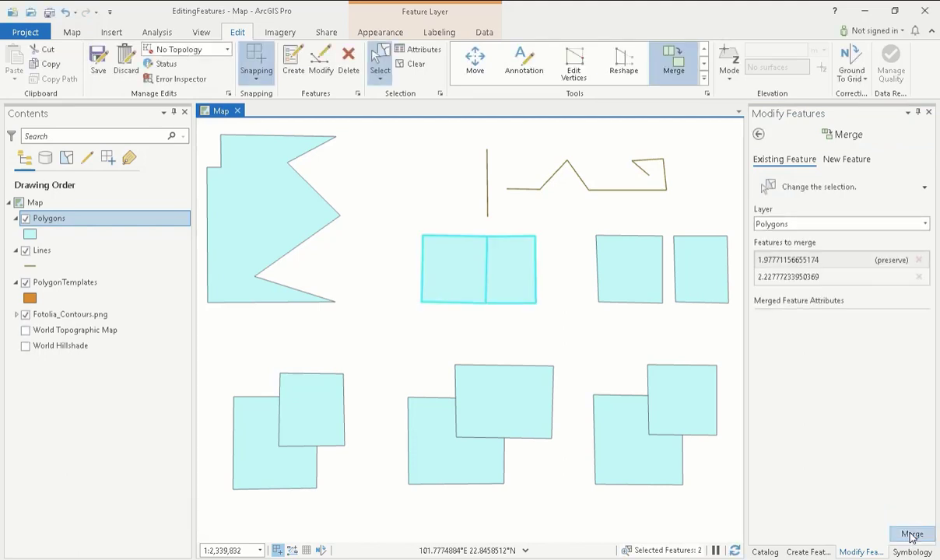
pyautogui.click(912, 535)
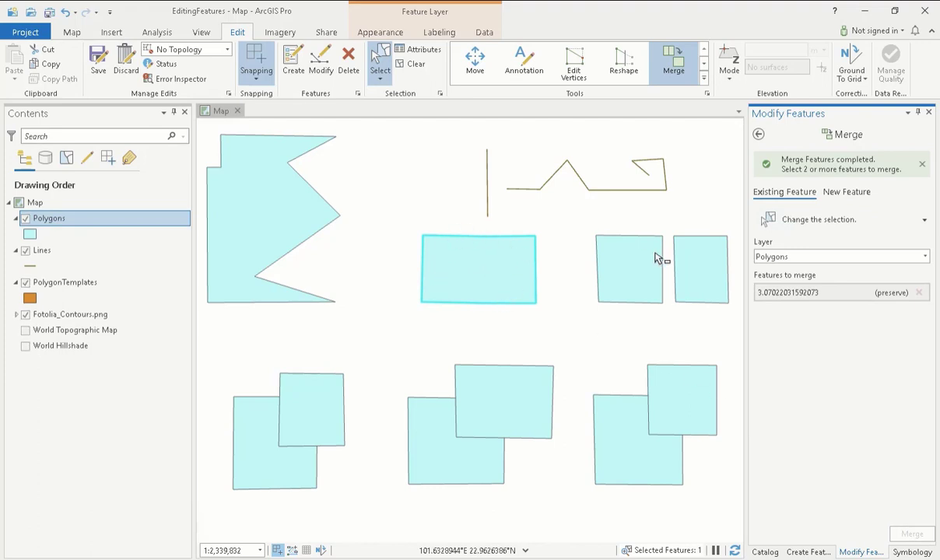
# Merge the two right-hand squares into a single feature.
pyautogui.click(799, 221)
pyautogui.moveTo(624, 221); pyautogui.dragTo(693, 277)
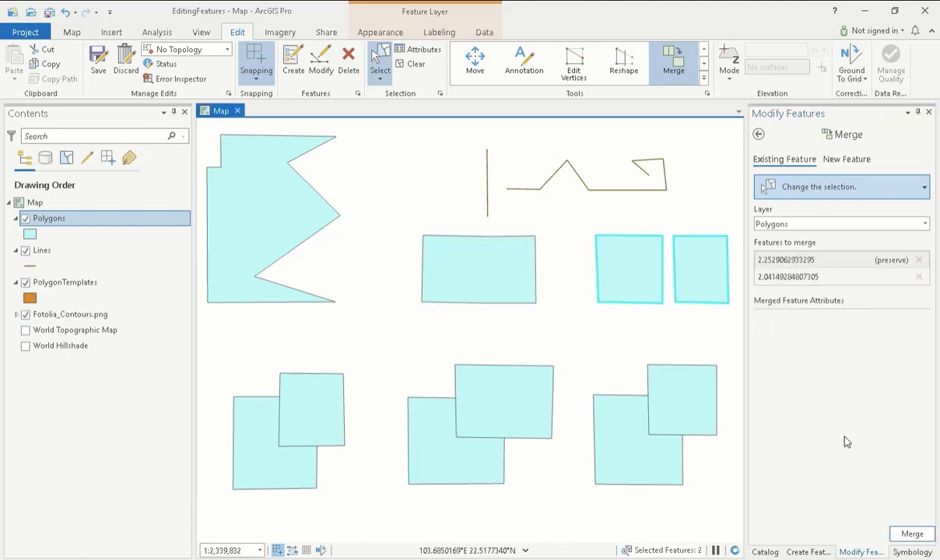
pyautogui.click(912, 536)
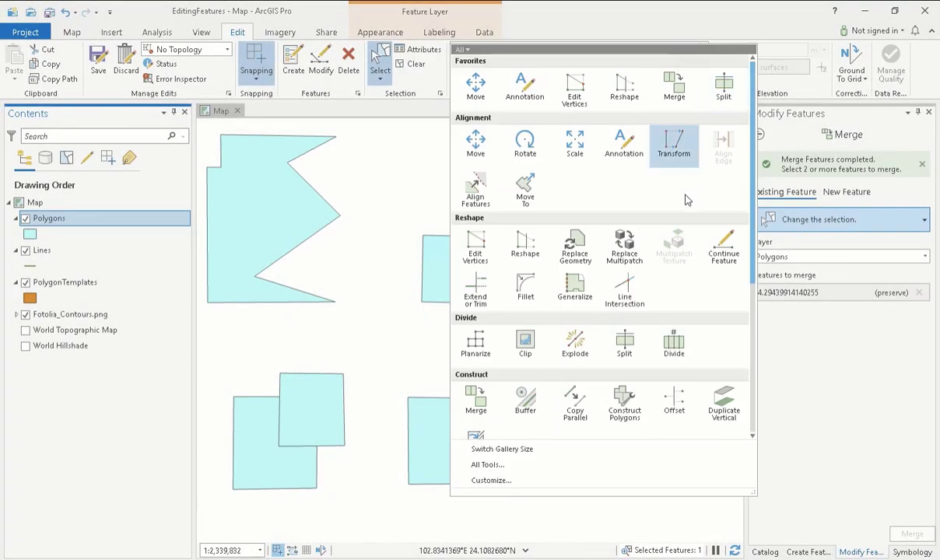
# Split the middle rectangle with a vertical cut from its top edge to its bottom edge.
pyautogui.click(626, 345)
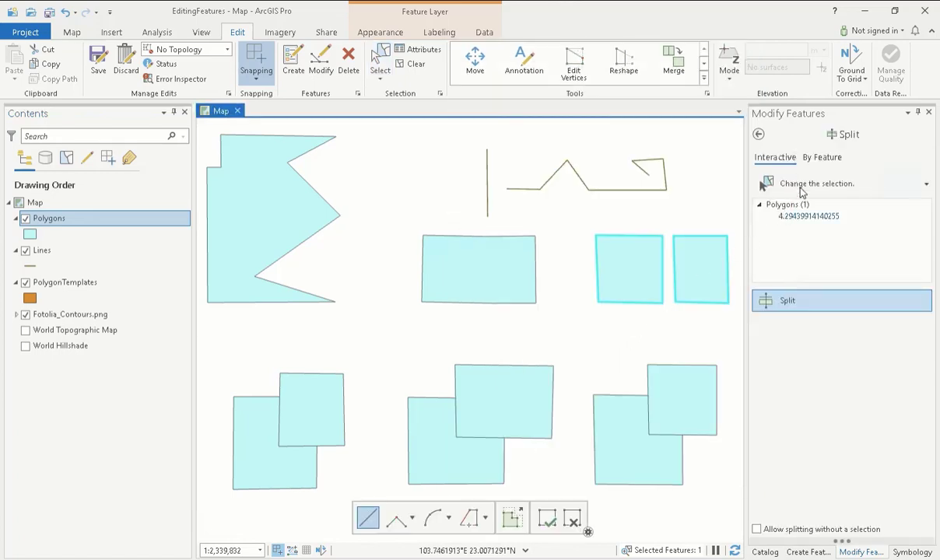
pyautogui.click(802, 186)
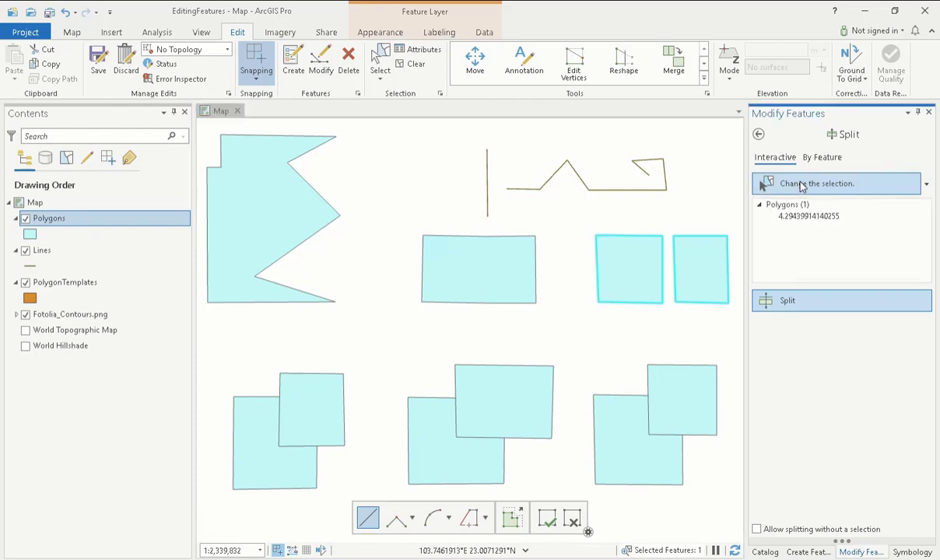
pyautogui.click(486, 264)
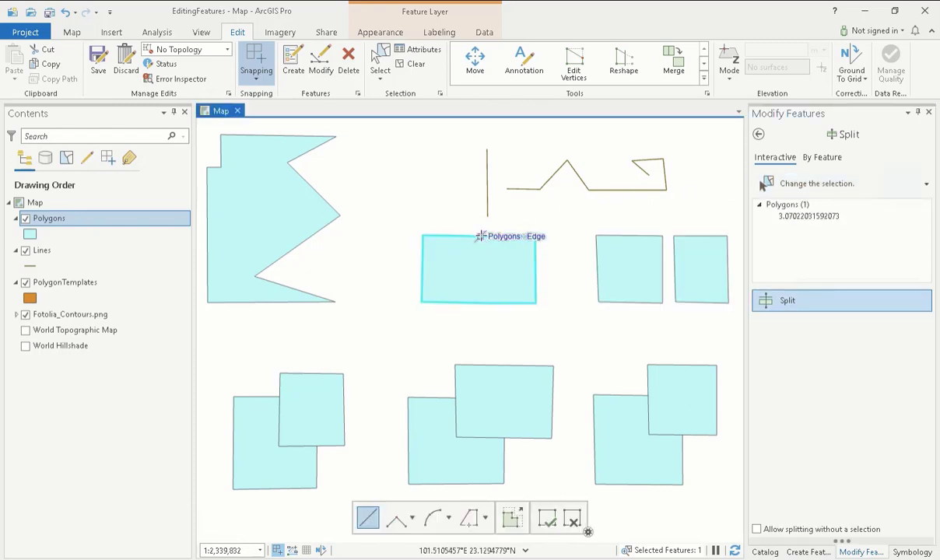
pyautogui.click(479, 237)
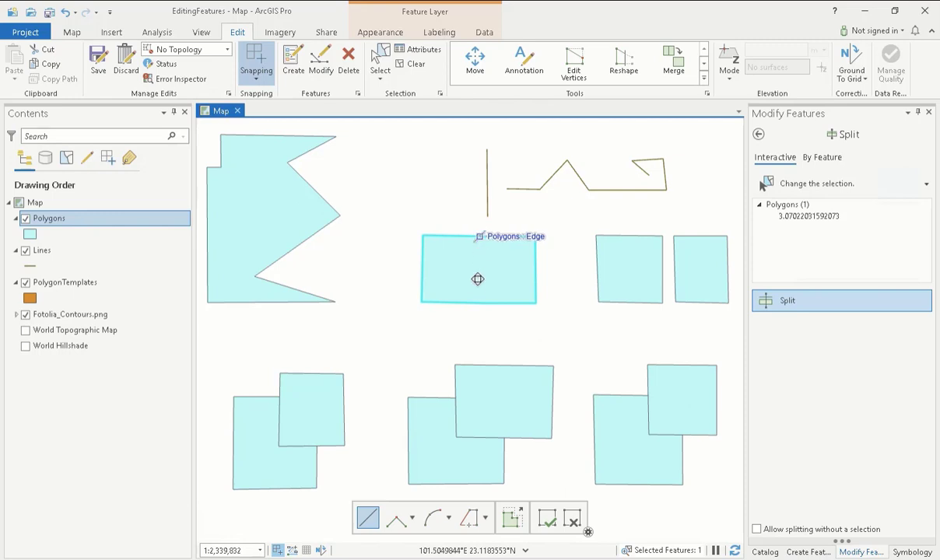
pyautogui.doubleClick(479, 302)
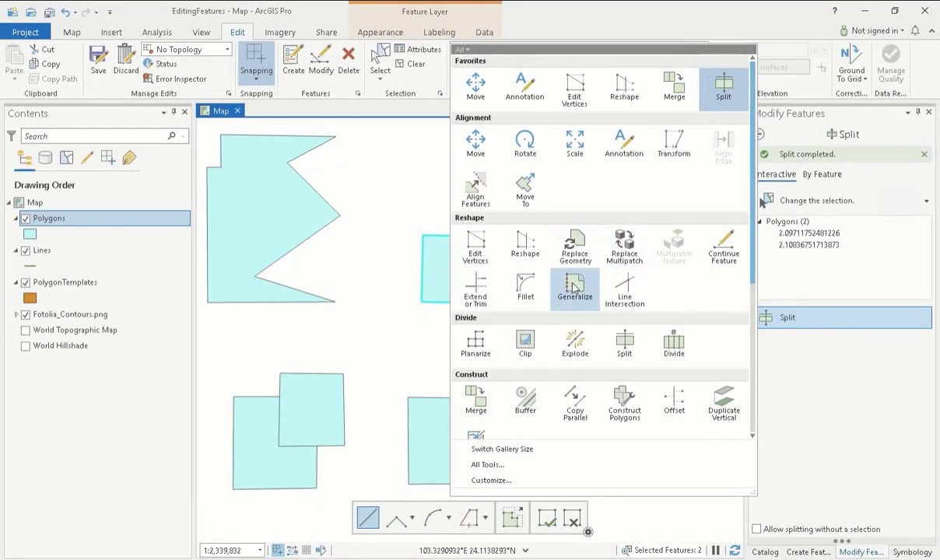
# Generalize the jagged left polygon using the Smooth method.
pyautogui.click(574, 288)
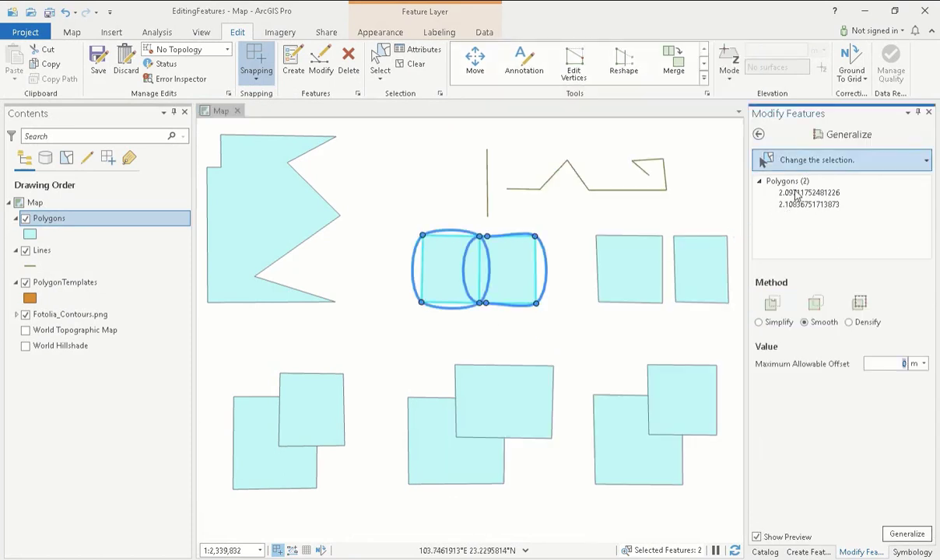
pyautogui.click(799, 162)
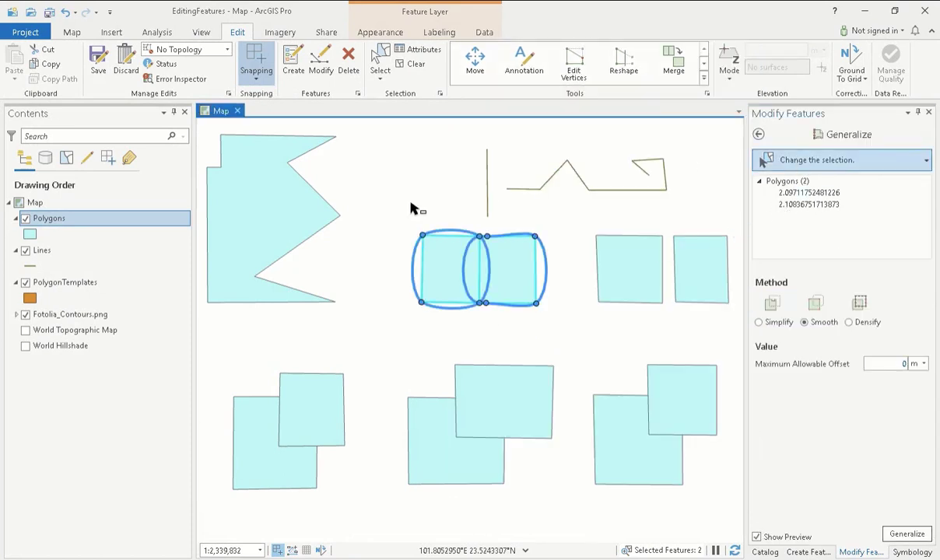
pyautogui.click(283, 224)
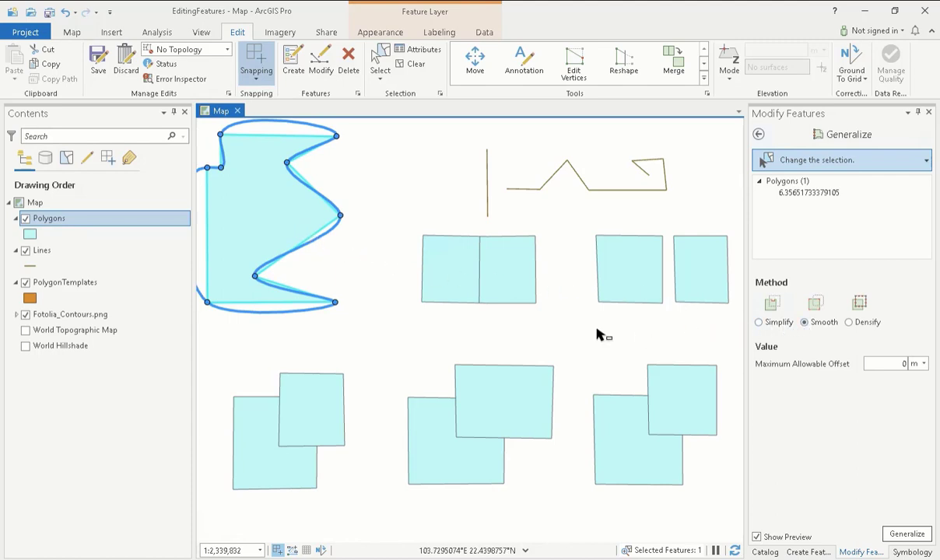
pyautogui.moveTo(520, 344); pyautogui.dragTo(552, 337)
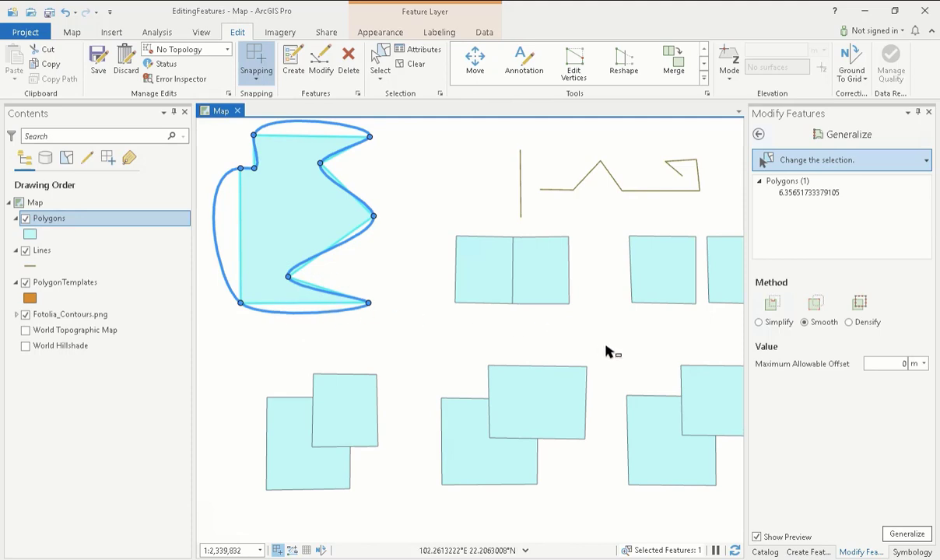
pyautogui.click(907, 535)
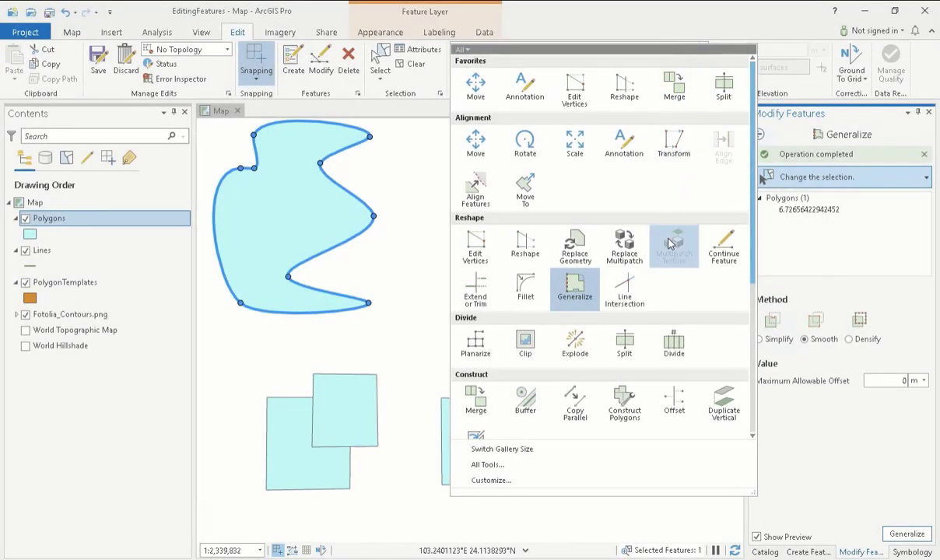
# Use Continue Feature to add a triangular tip pointing left from the left split square.
pyautogui.click(719, 255)
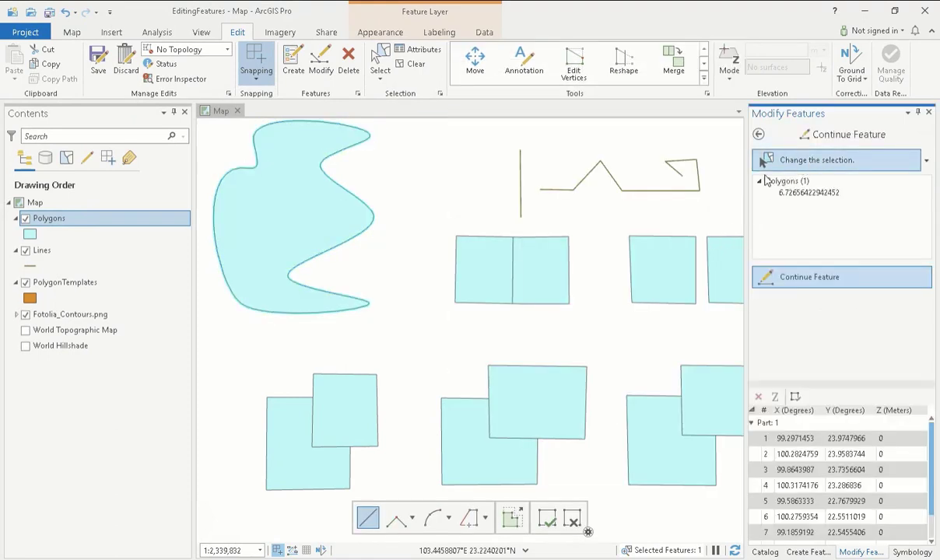
pyautogui.click(501, 270)
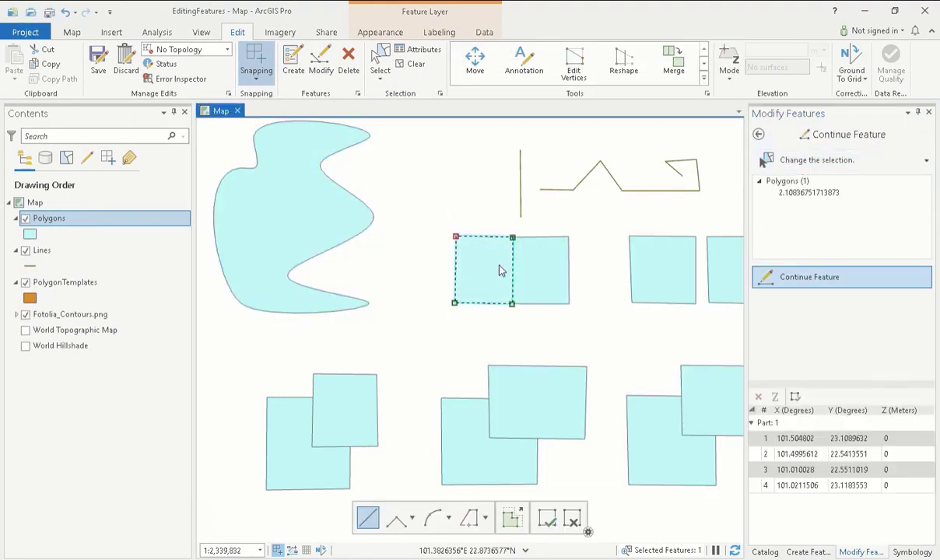
pyautogui.click(456, 236)
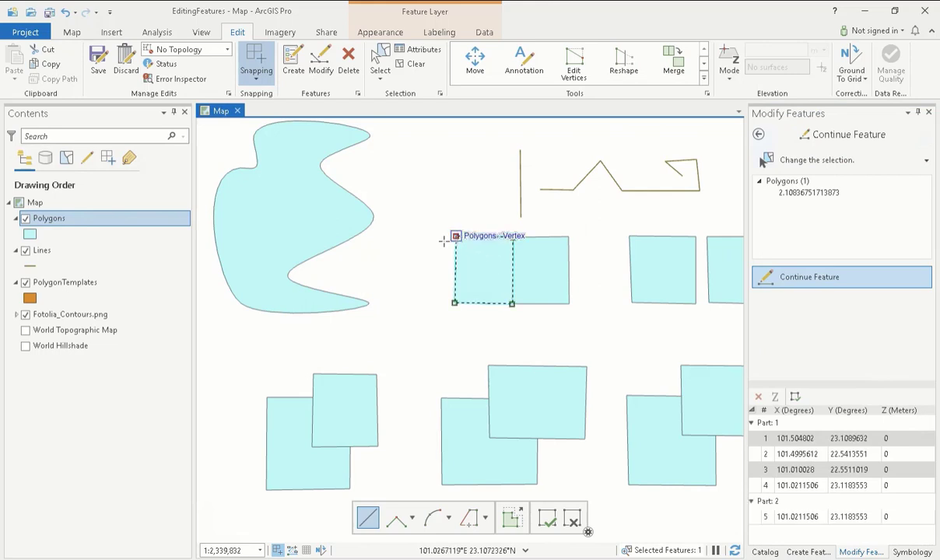
pyautogui.click(393, 259)
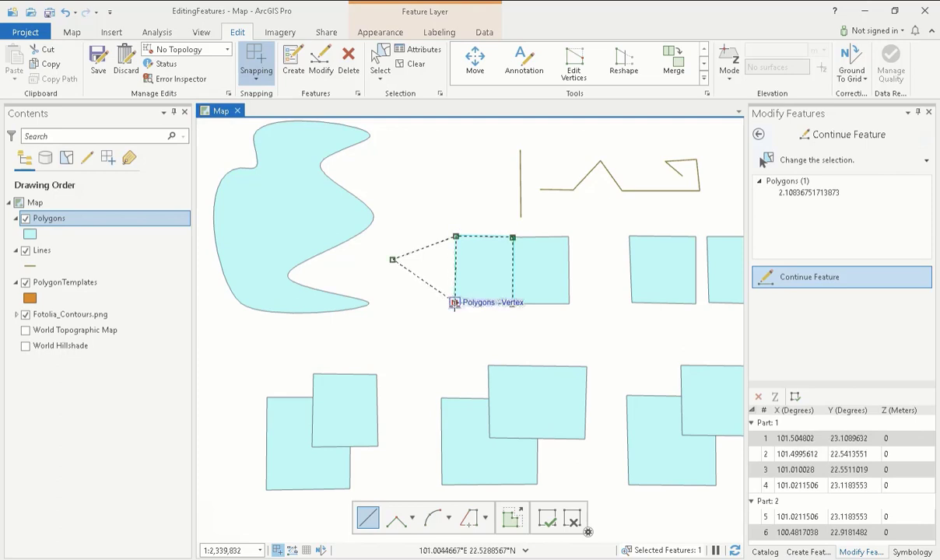
pyautogui.doubleClick(454, 302)
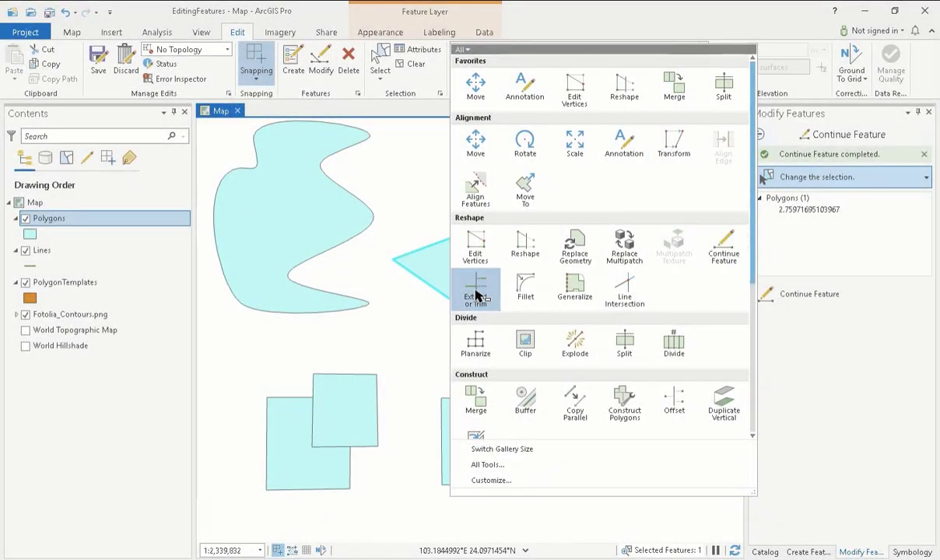
# Use Extend to lengthen the zigzag line leftward until it meets the vertical line.
pyautogui.click(477, 297)
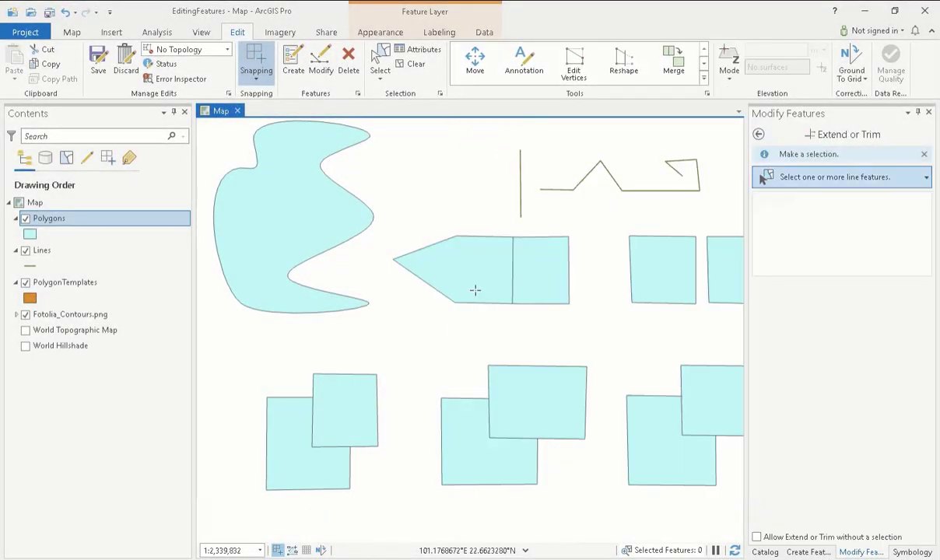
pyautogui.click(662, 195)
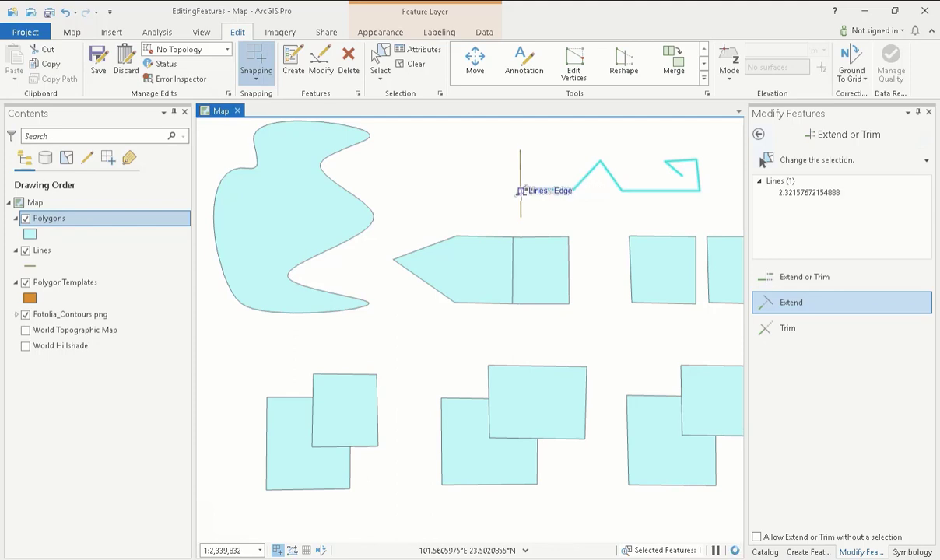
pyautogui.click(519, 197)
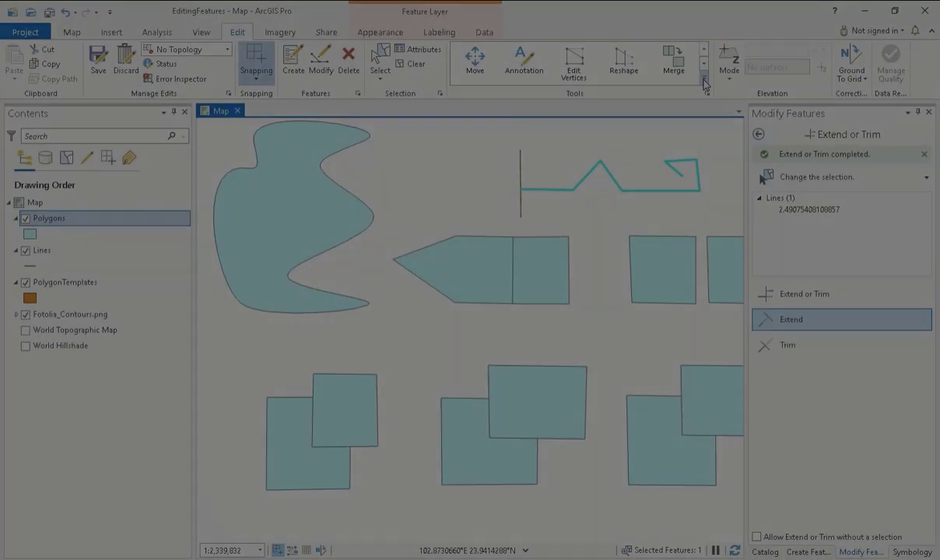
pyautogui.click(703, 78)
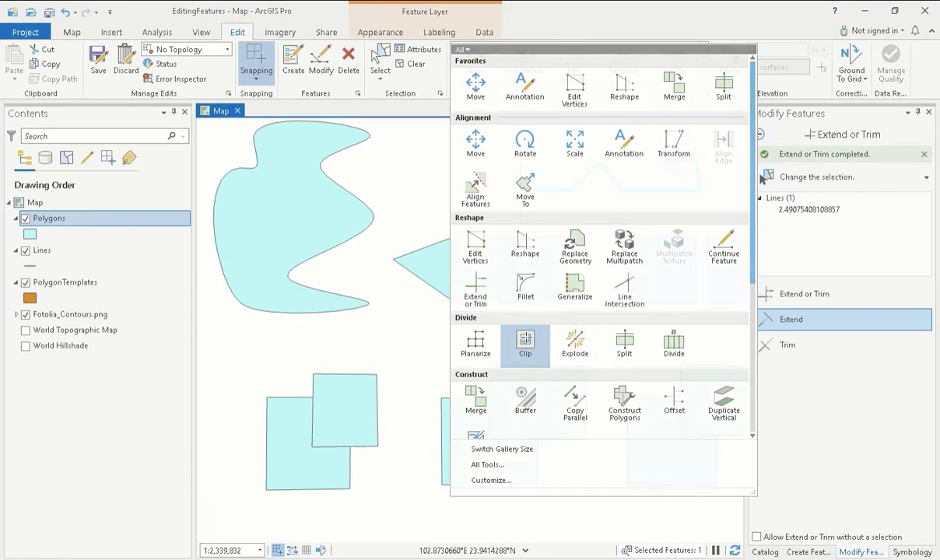
# Clip the lower-left square against the upper square, discarding the overlap.
pyautogui.click(525, 342)
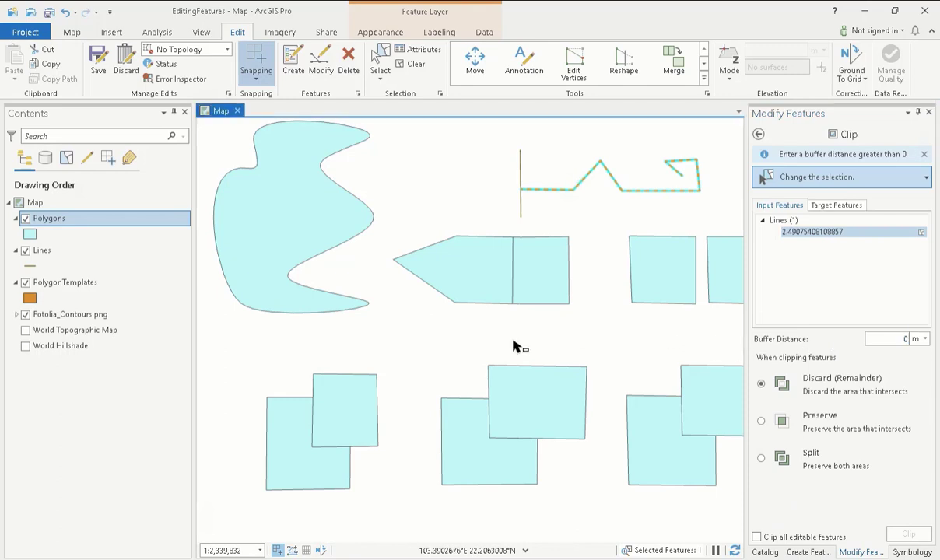
pyautogui.click(393, 481)
pyautogui.moveTo(393, 480); pyautogui.dragTo(359, 480)
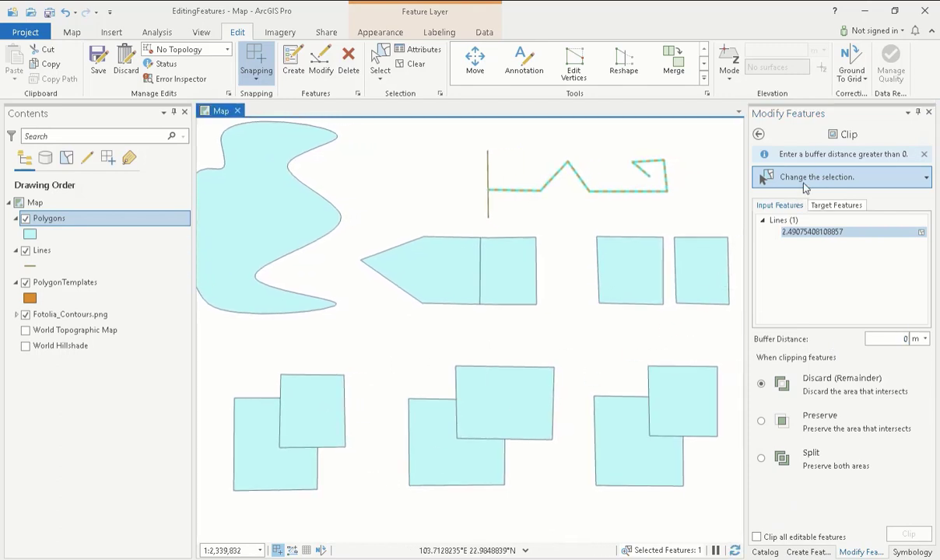
pyautogui.click(269, 458)
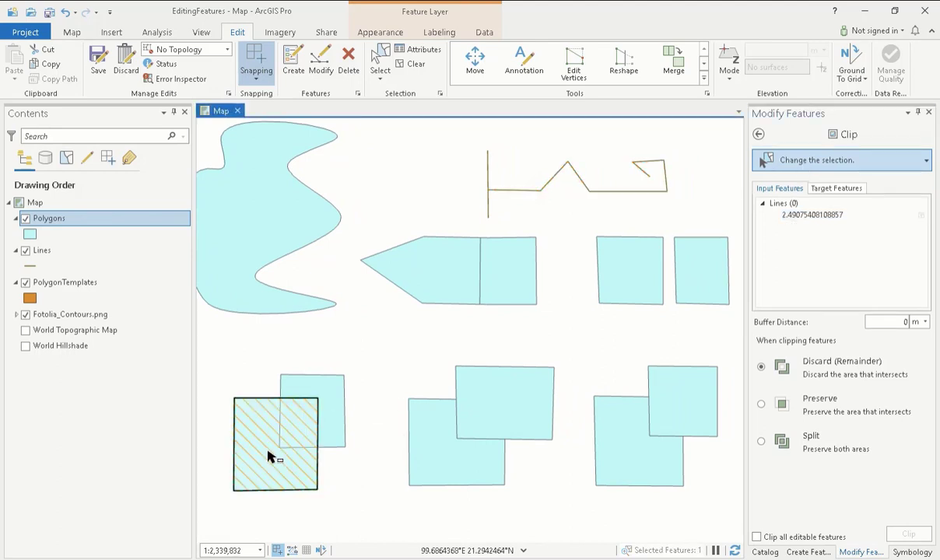
pyautogui.click(836, 189)
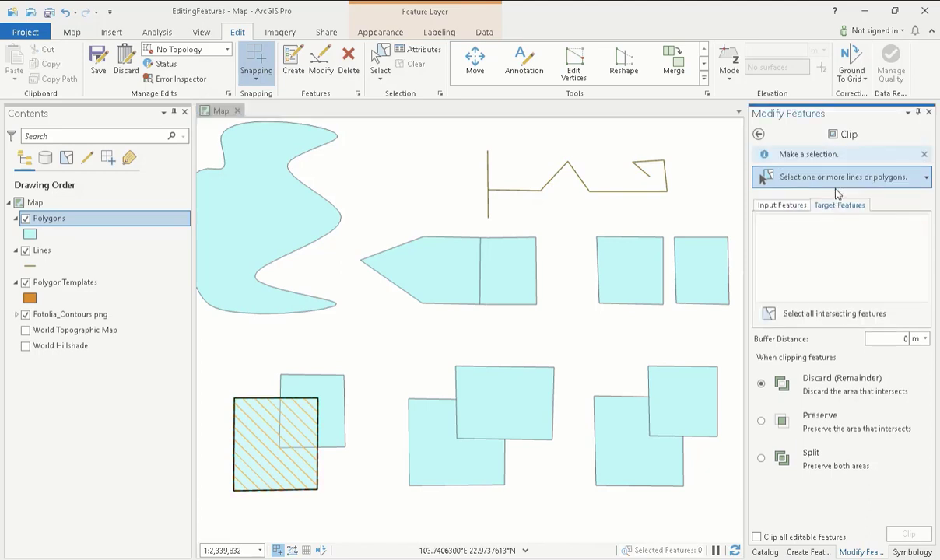
pyautogui.click(339, 404)
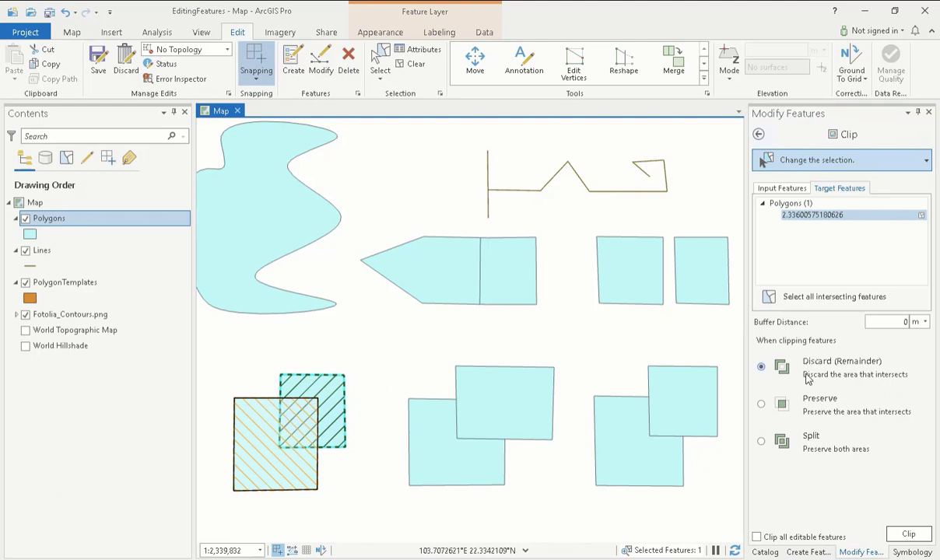
pyautogui.click(909, 535)
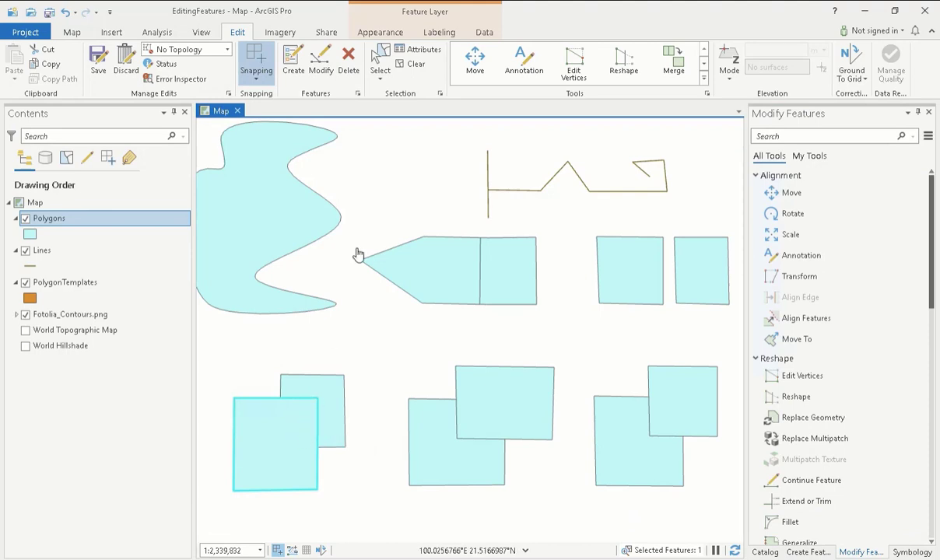
# Clip the lower-middle rectangle against the upper-middle rectangle, preserving the overlap.
pyautogui.click(379, 62)
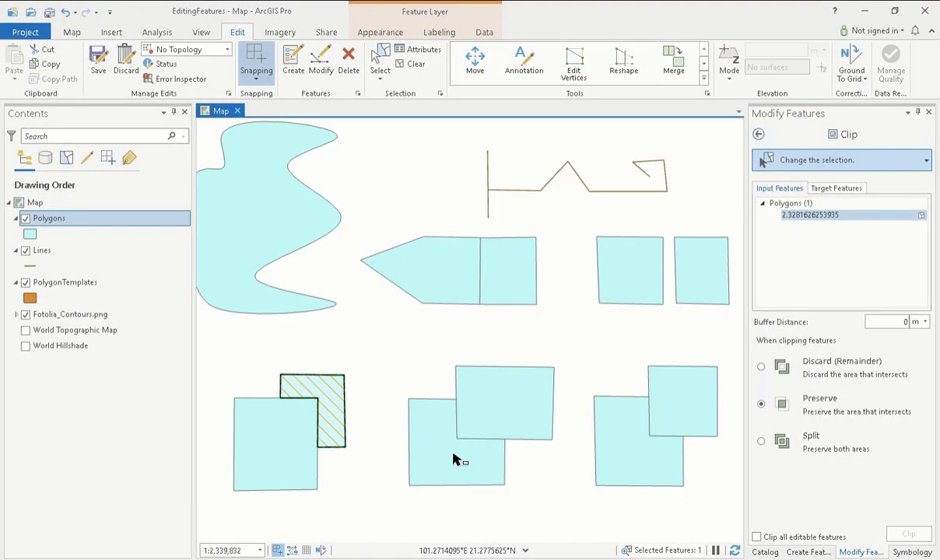
pyautogui.click(436, 436)
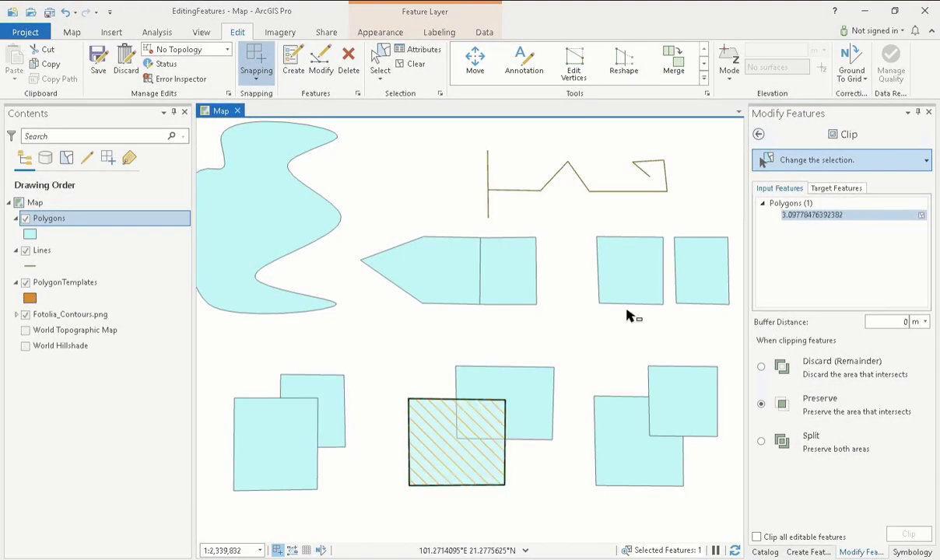
pyautogui.click(837, 188)
pyautogui.click(542, 389)
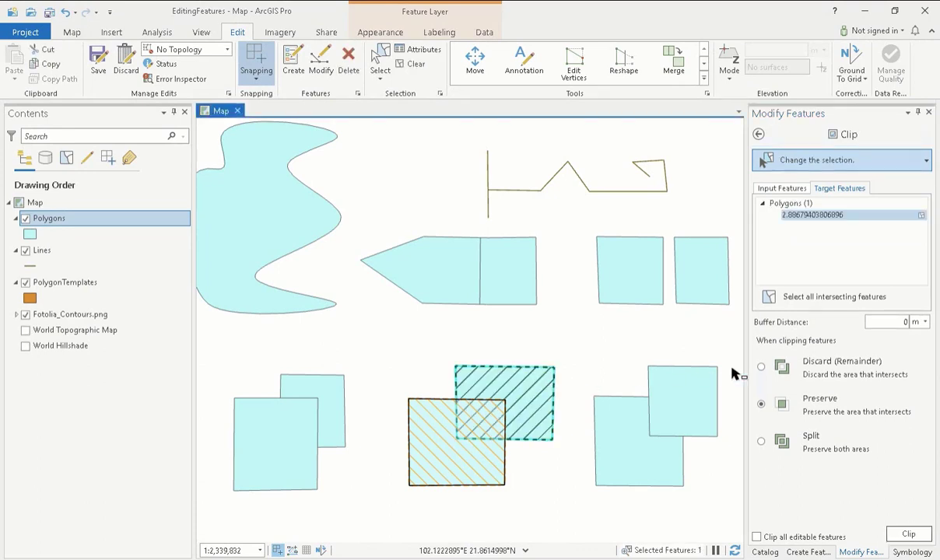
pyautogui.click(908, 535)
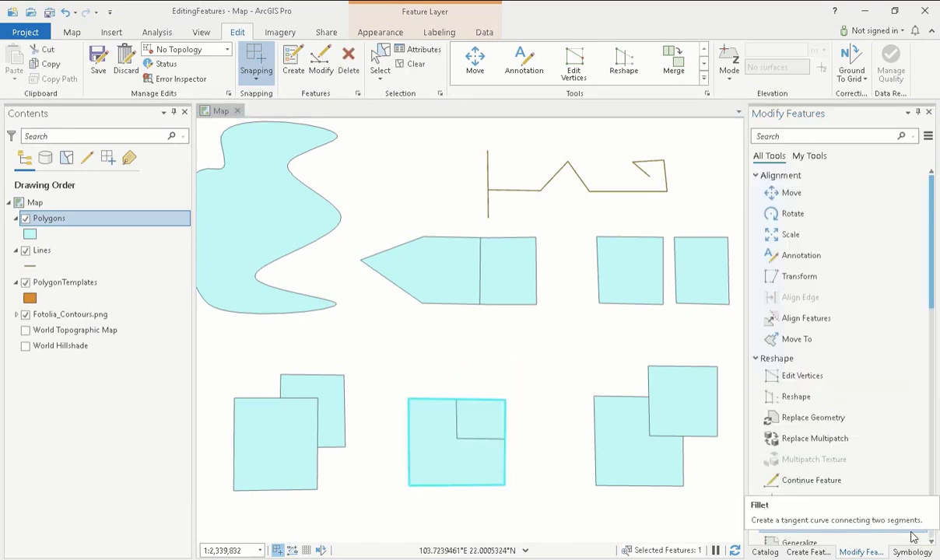
# Clip the lower-right square against the upper-right square with Split, then inspect the resulting pieces.
pyautogui.click(380, 63)
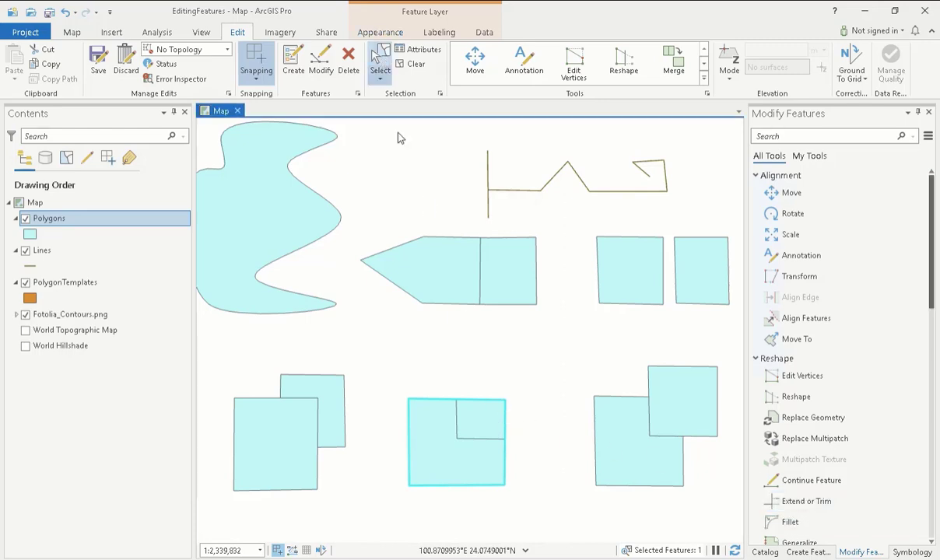
pyautogui.keyDown('shift'); pyautogui.click(472, 437); pyautogui.keyUp('shift')
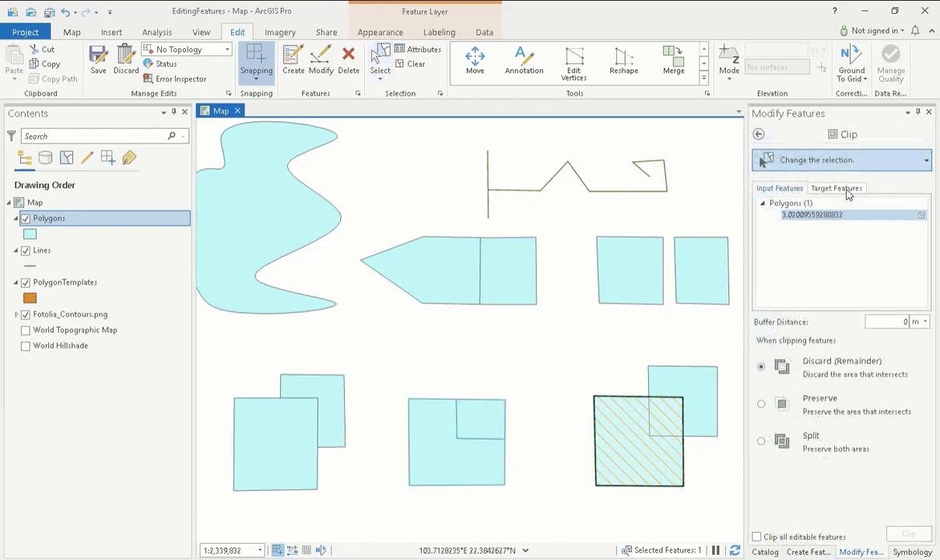
pyautogui.click(846, 189)
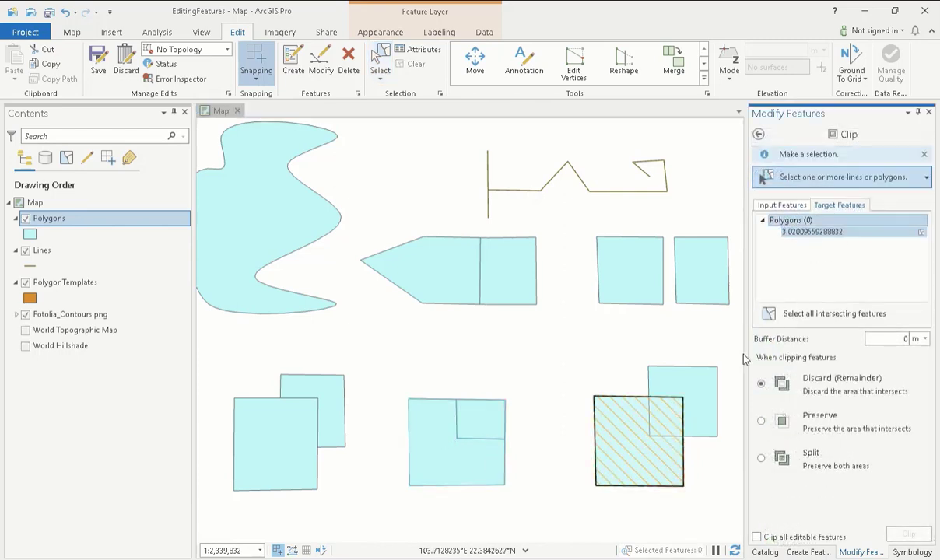
pyautogui.click(709, 389)
pyautogui.click(761, 441)
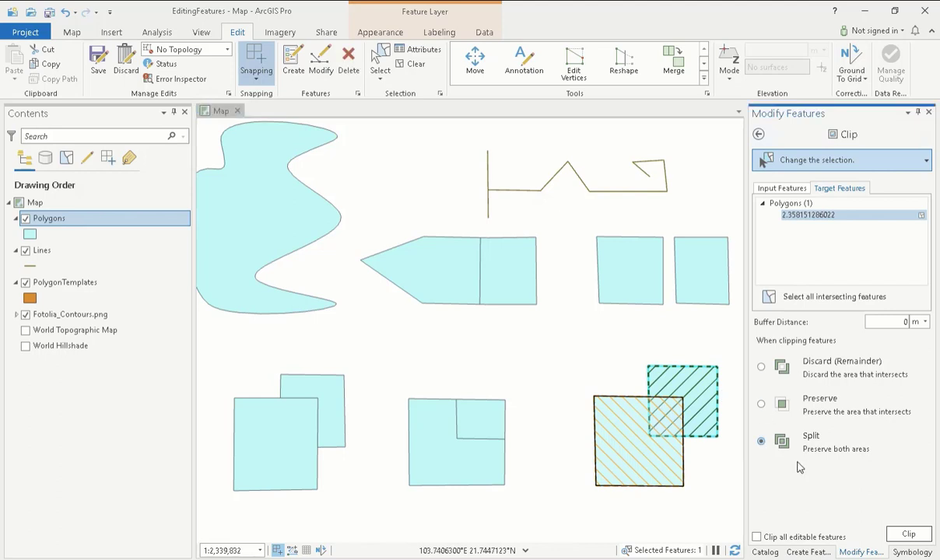
pyautogui.click(908, 536)
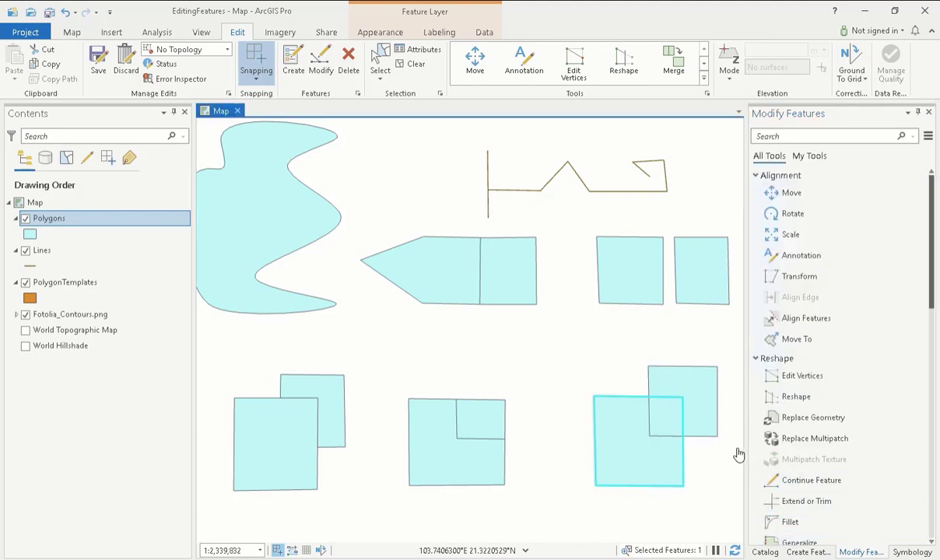
pyautogui.keyDown('shift'); pyautogui.click(663, 428); pyautogui.keyUp('shift')
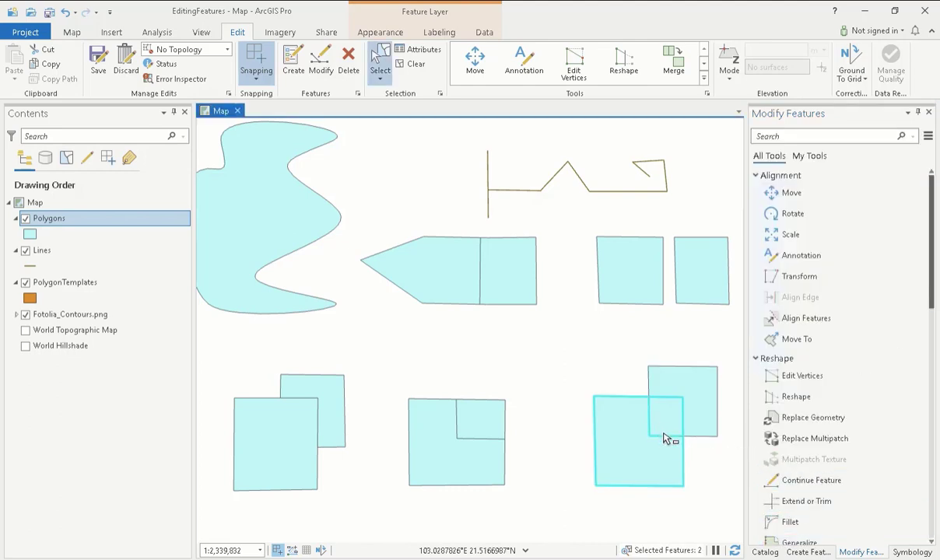
pyautogui.click(690, 393)
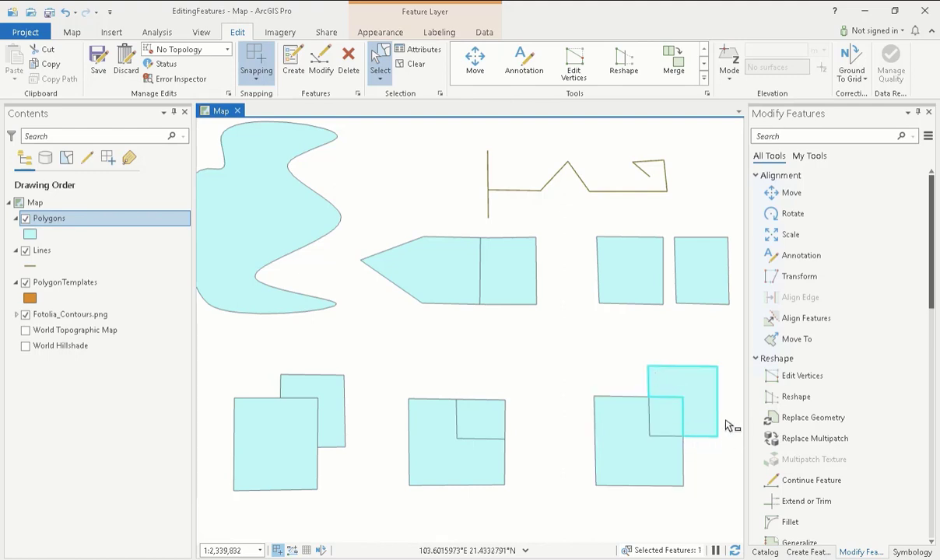
pyautogui.click(621, 461)
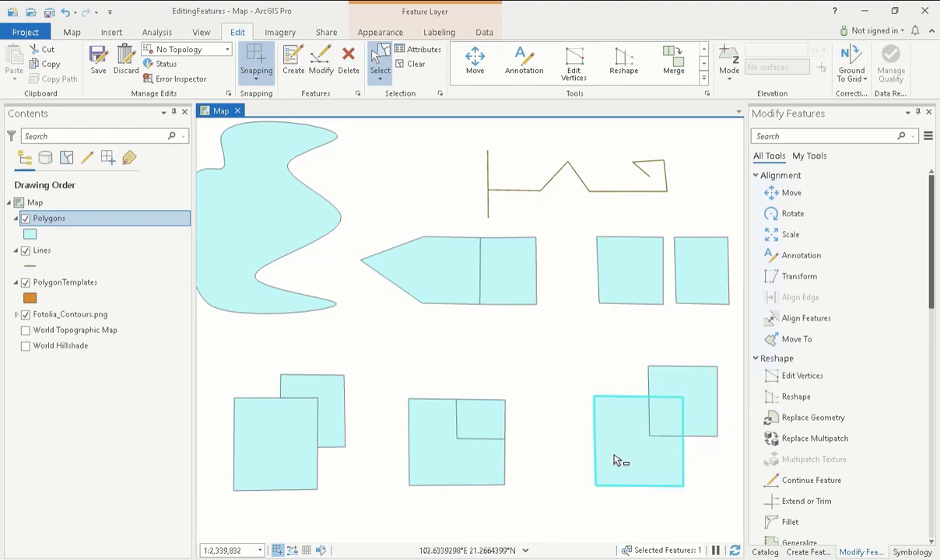
# Reselect the overlap piece left by the split clip.
pyautogui.keyDown('shift'); pyautogui.click(667, 428); pyautogui.keyUp('shift')
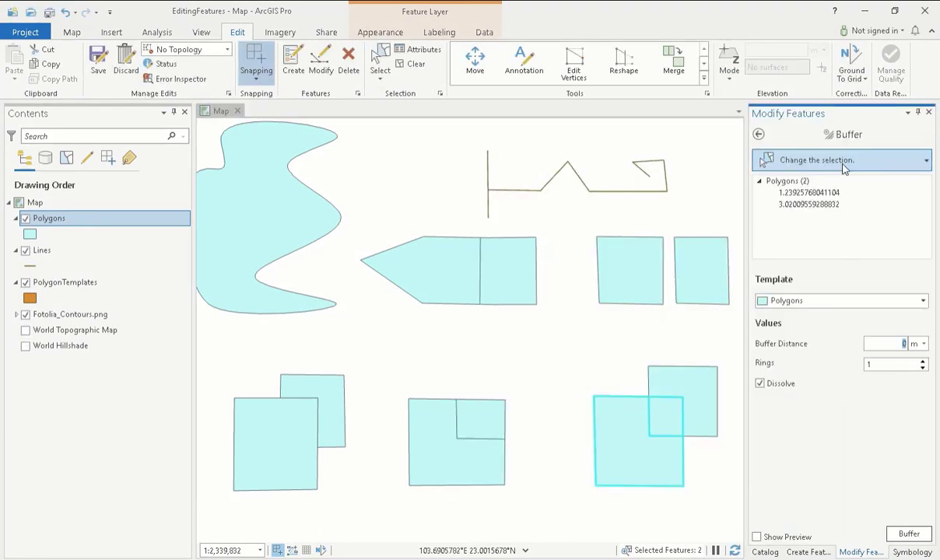
# Buffer the arrow-shaped polygon by 10 kilometres with preview on.
pyautogui.click(443, 273)
pyautogui.click(903, 343)
pyautogui.write('100')
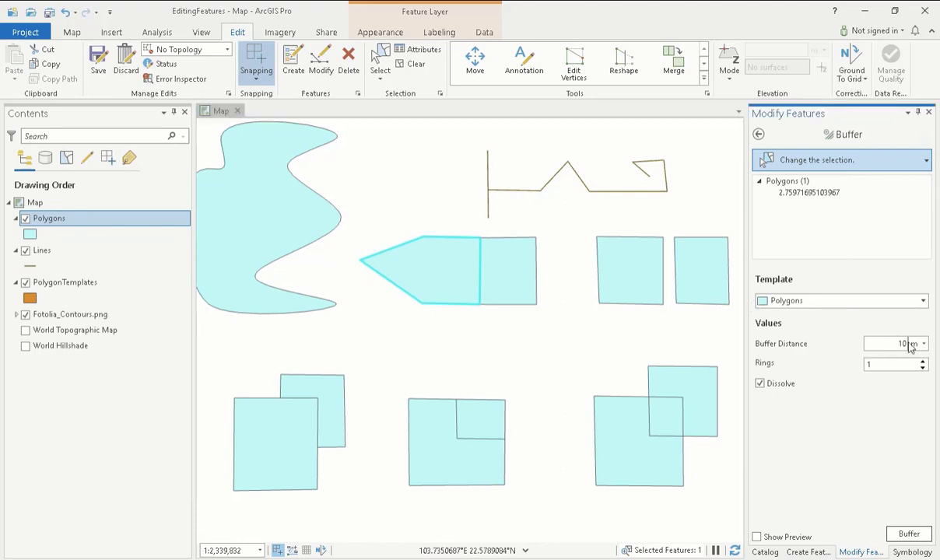
pyautogui.click(757, 538)
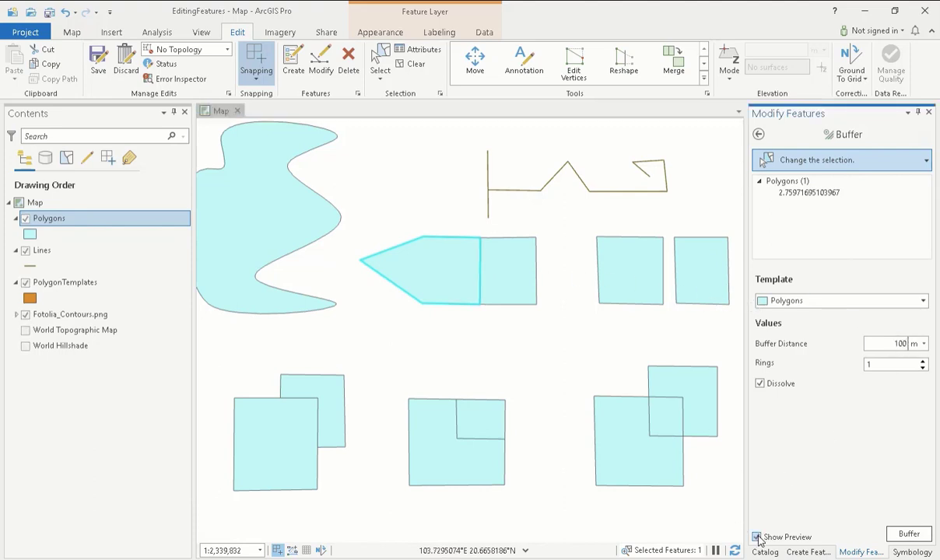
pyautogui.click(918, 344)
pyautogui.click(918, 414)
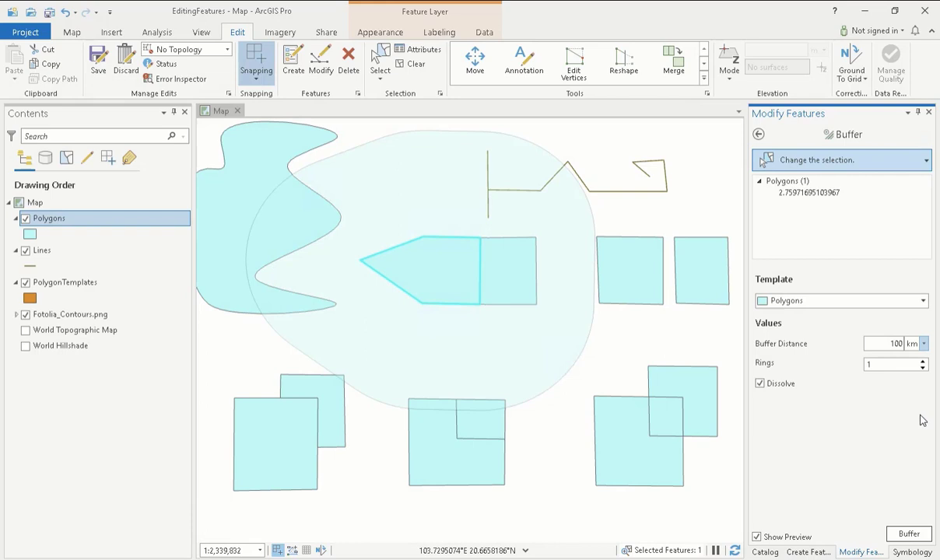
pyautogui.doubleClick(888, 343)
pyautogui.write('10')
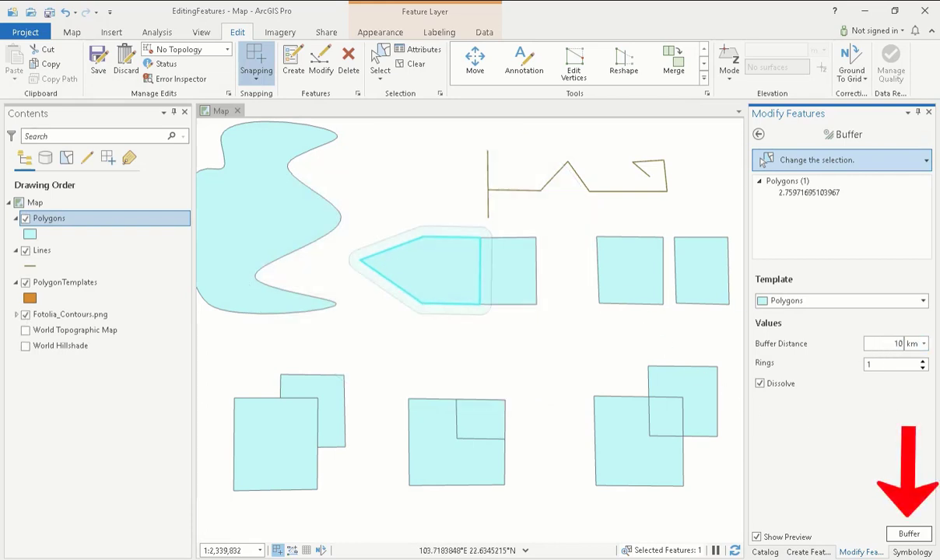
pyautogui.click(907, 535)
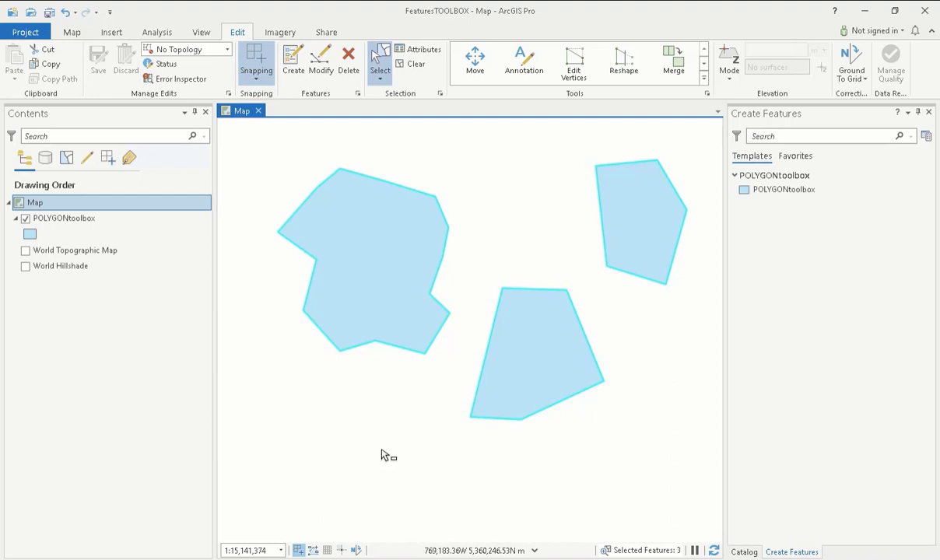
# Find the Smooth Polygon tool by searching the analysis tools for 'smooth'.
pyautogui.click(153, 34)
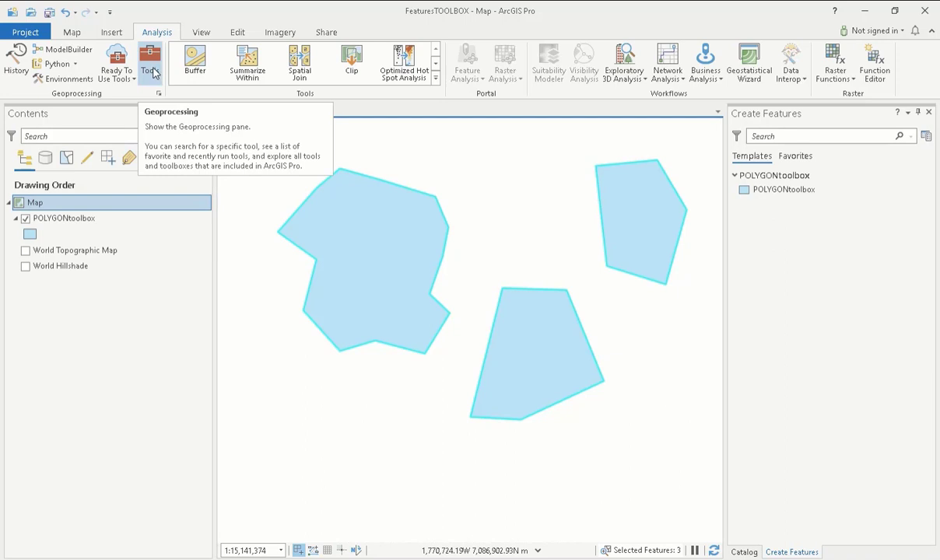
pyautogui.click(150, 69)
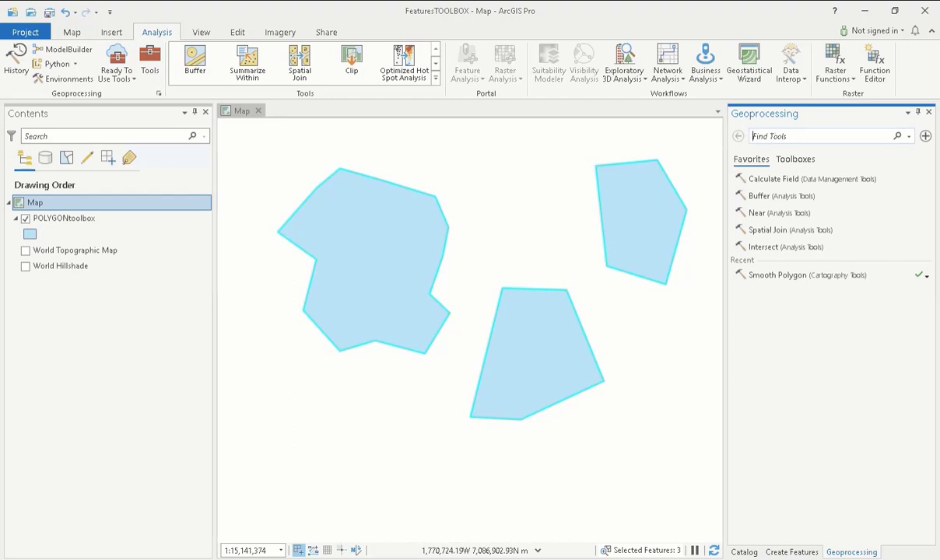
pyautogui.write('smooth')
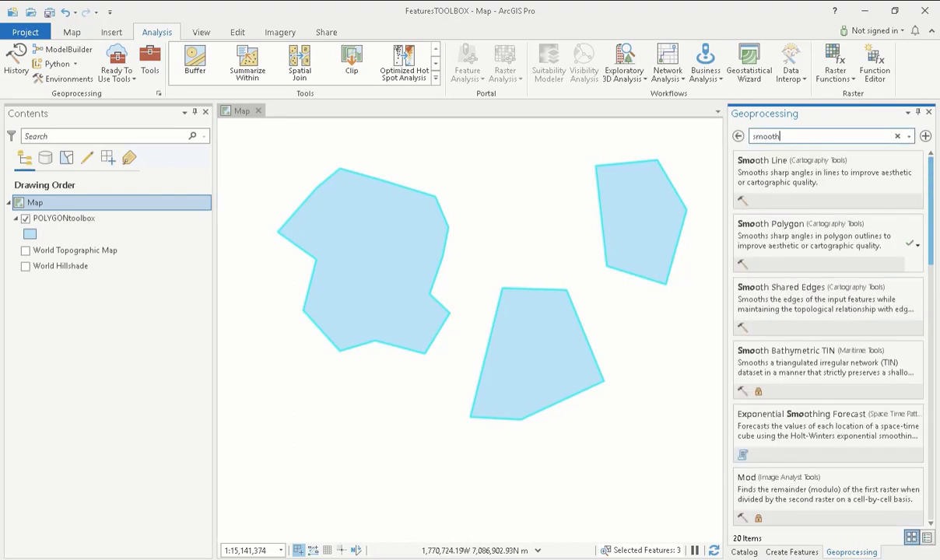
pyautogui.click(800, 225)
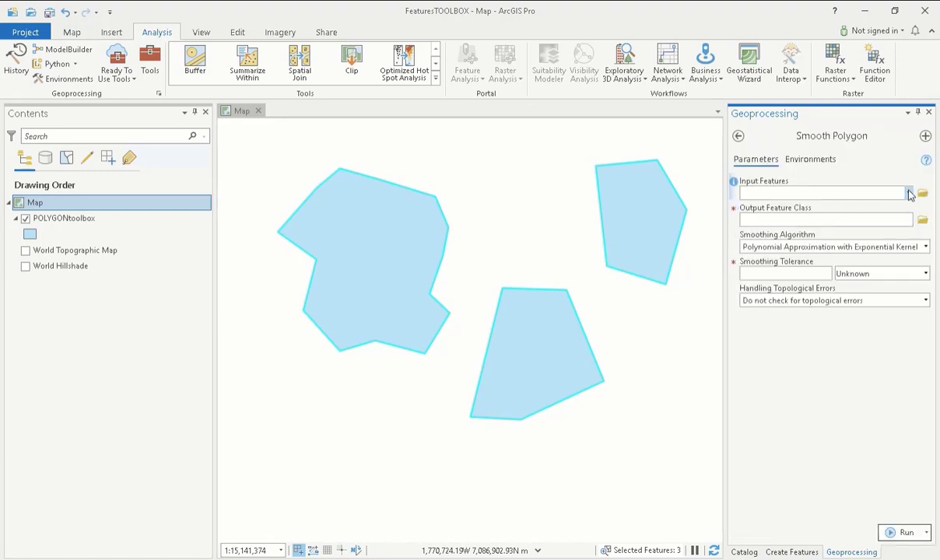
# Smooth the POLYGONtoolbox layer with a 10000 Kilometers tolerance.
pyautogui.click(908, 192)
pyautogui.click(870, 210)
pyautogui.click(879, 273)
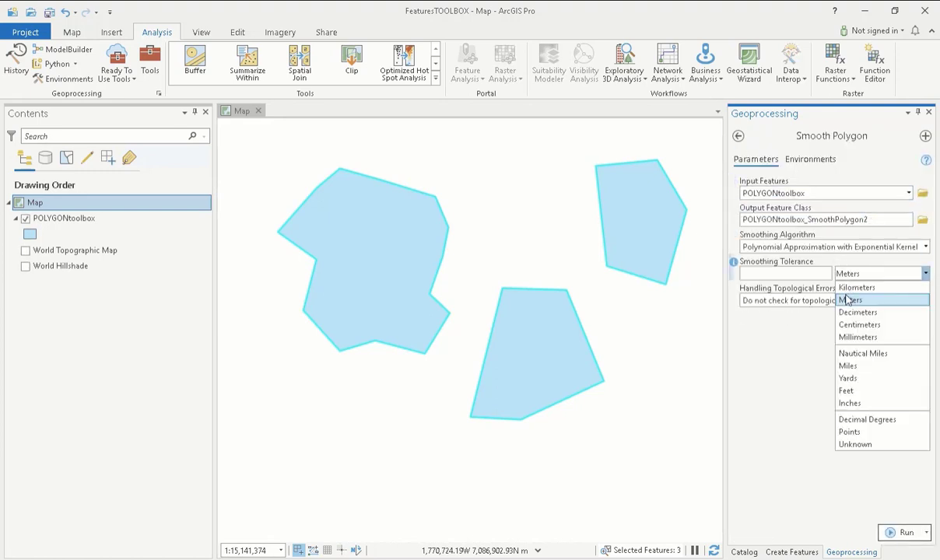
pyautogui.click(833, 297)
pyautogui.write('10000')
pyautogui.click(903, 533)
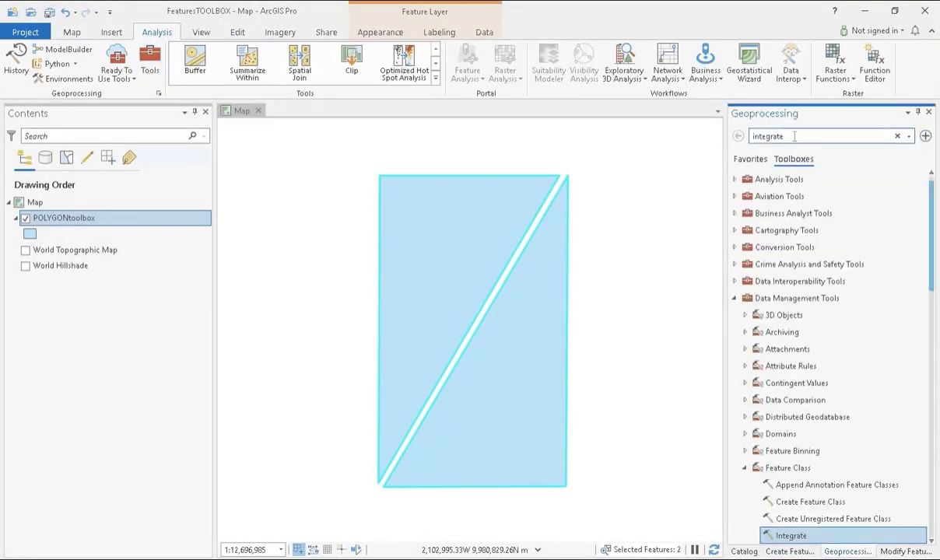
# Open the Integrate tool with POLYGONtoolbox as input and show its environment settings.
pyautogui.press('Return')
pyautogui.click(756, 160)
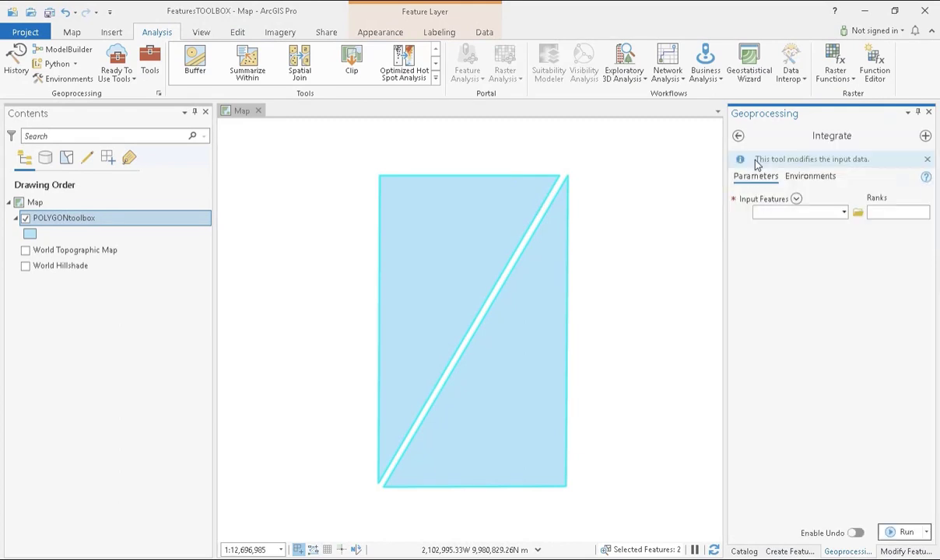
pyautogui.click(844, 212)
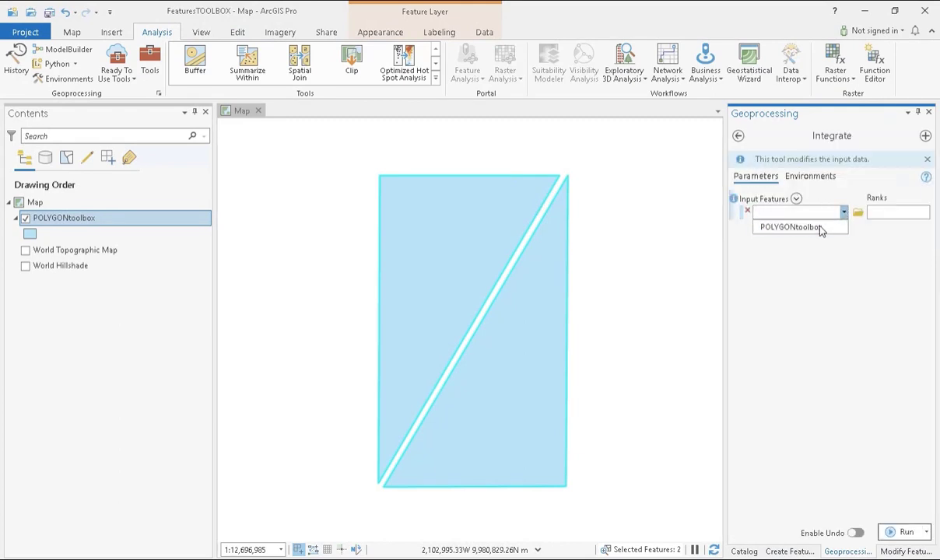
pyautogui.click(819, 227)
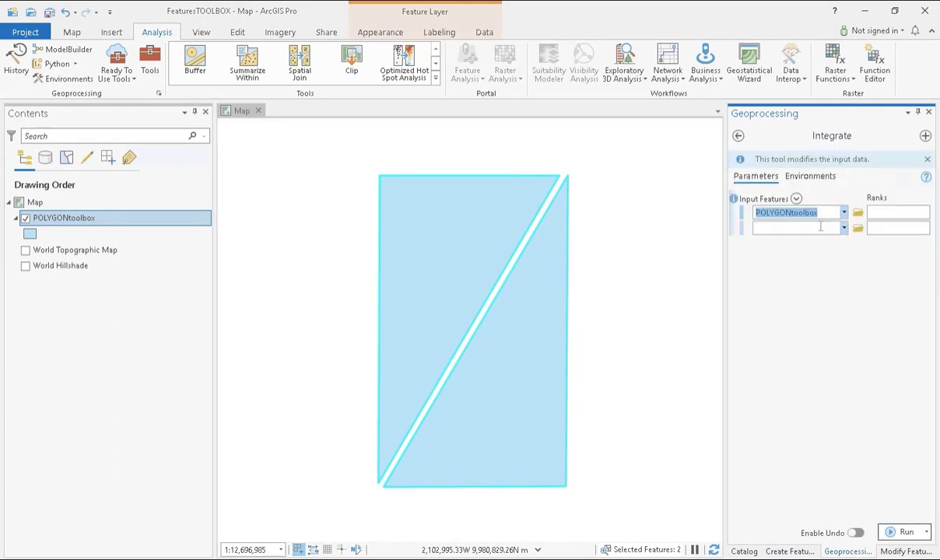
pyautogui.click(823, 179)
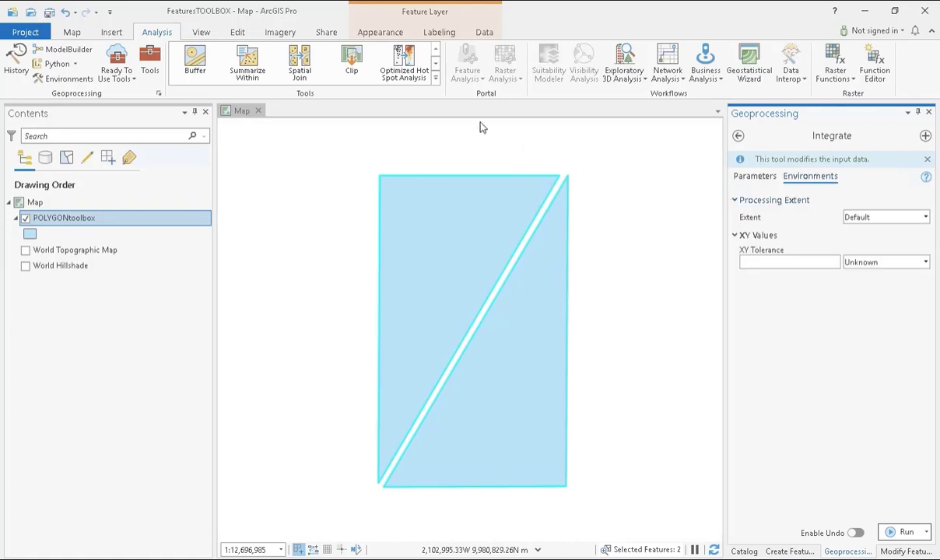
# Measure the width of the diagonal gap between the polygons.
pyautogui.click(71, 33)
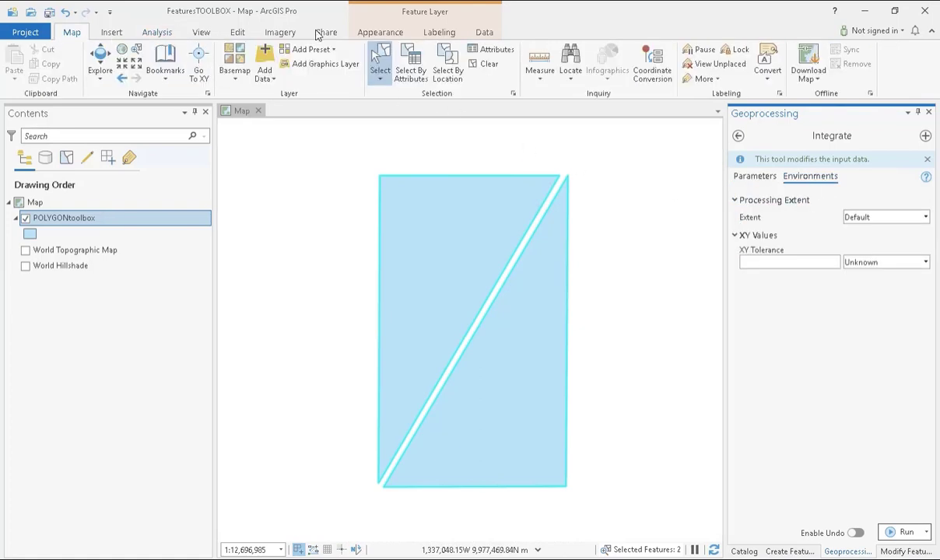
pyautogui.click(539, 61)
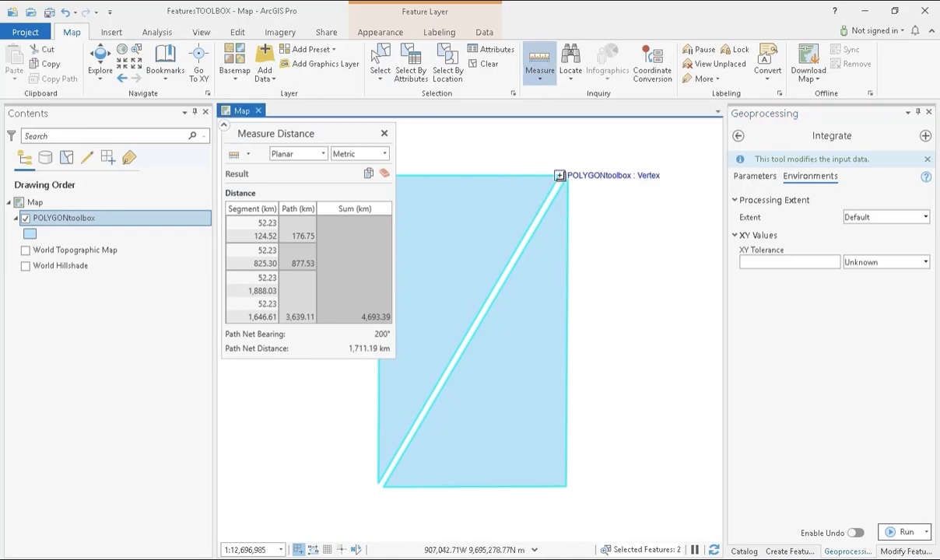
pyautogui.click(559, 175)
pyautogui.click(559, 176)
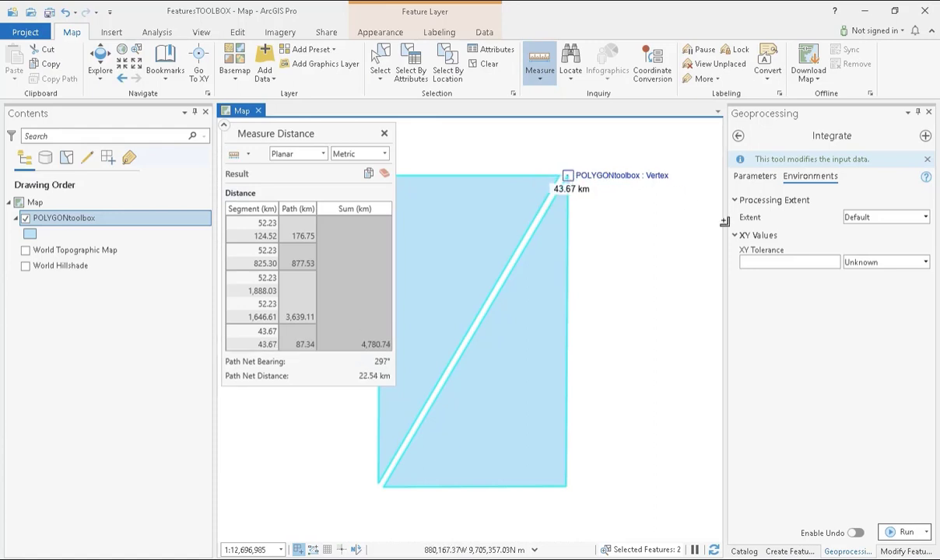
# Run Integrate with a 45 Kilometers XY tolerance to close the gap.
pyautogui.click(789, 261)
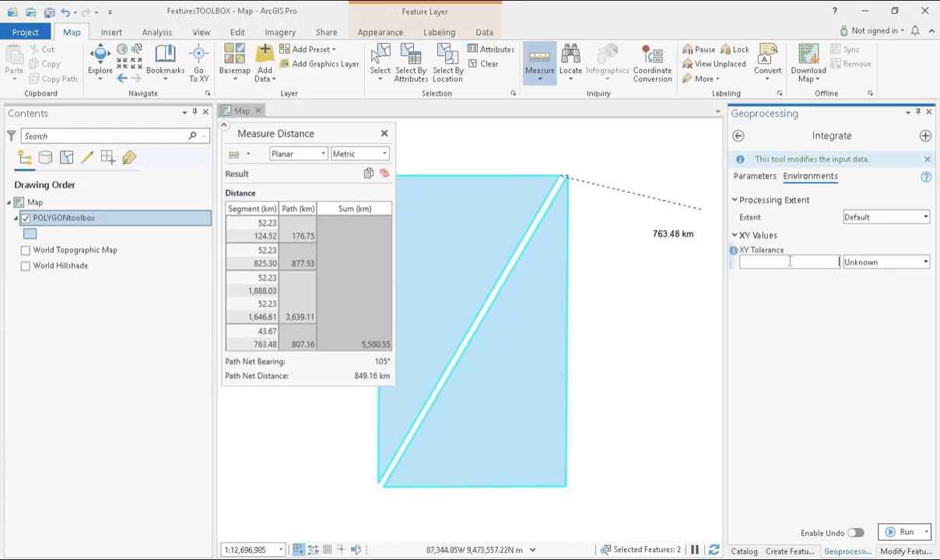
pyautogui.click(881, 266)
pyautogui.click(881, 277)
pyautogui.click(903, 534)
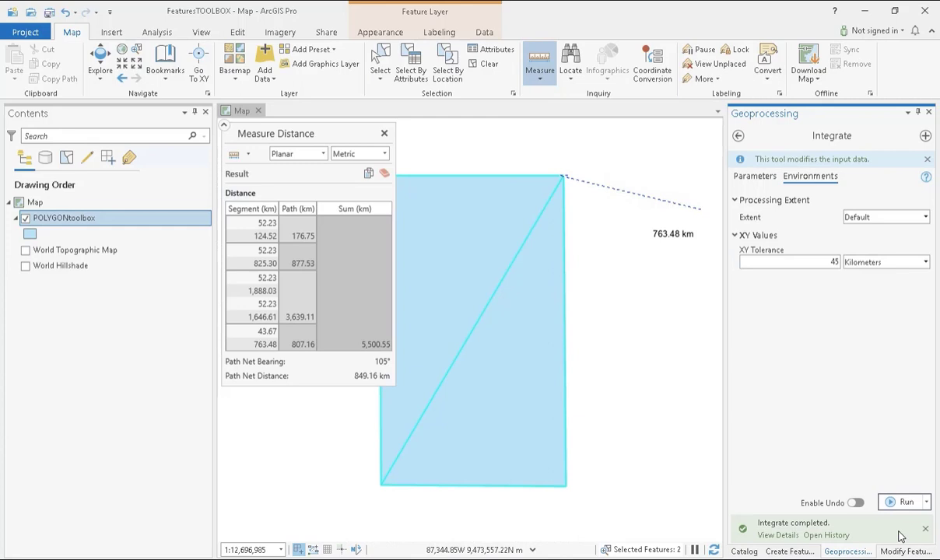
pyautogui.moveTo(900, 536)
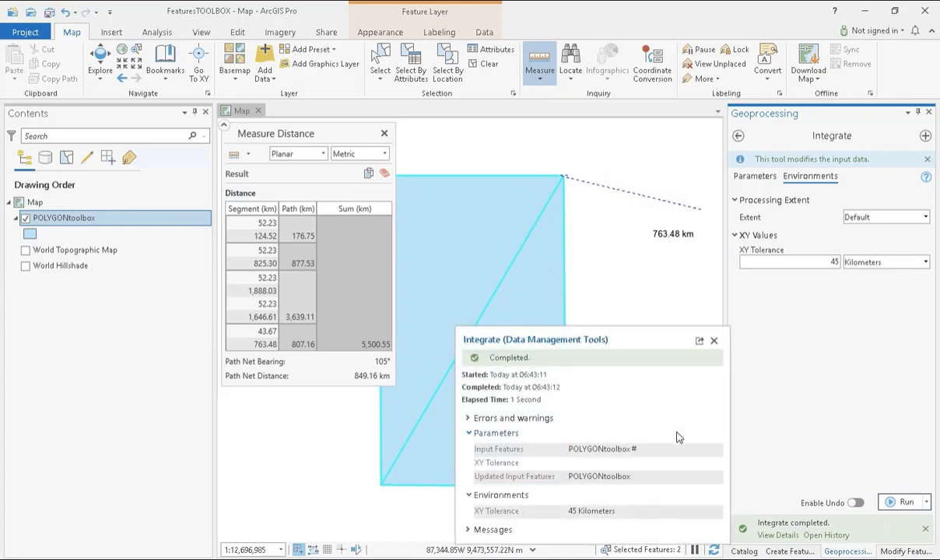
pyautogui.click(713, 340)
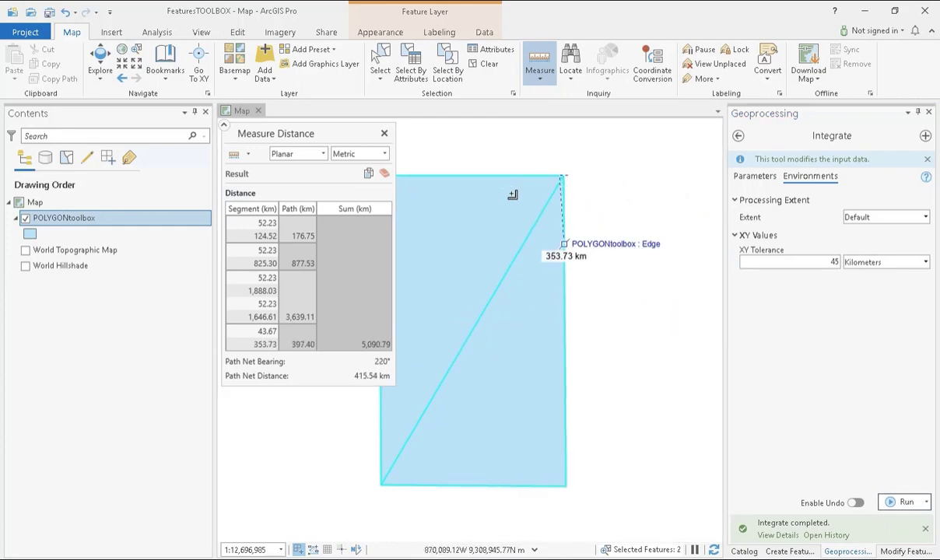
pyautogui.click(383, 136)
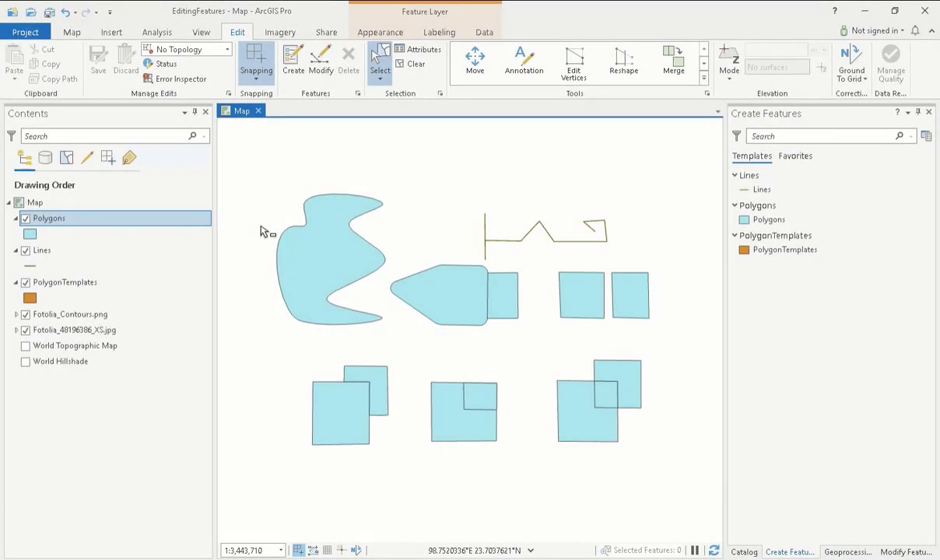
# Open the Polygons layer's attribute table and inspect its Shape field.
pyautogui.rightClick(50, 218)
pyautogui.click(95, 204)
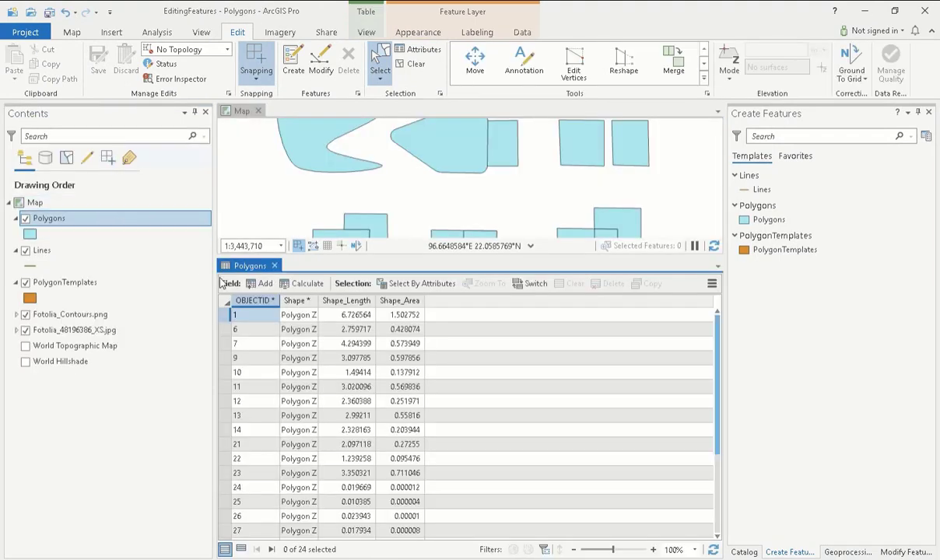
pyautogui.moveTo(284, 305)
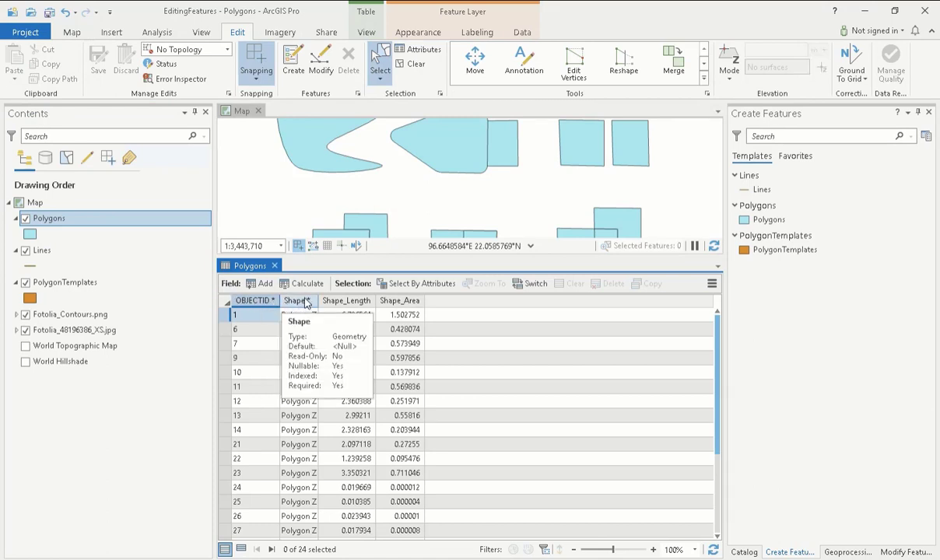
pyautogui.click(305, 302)
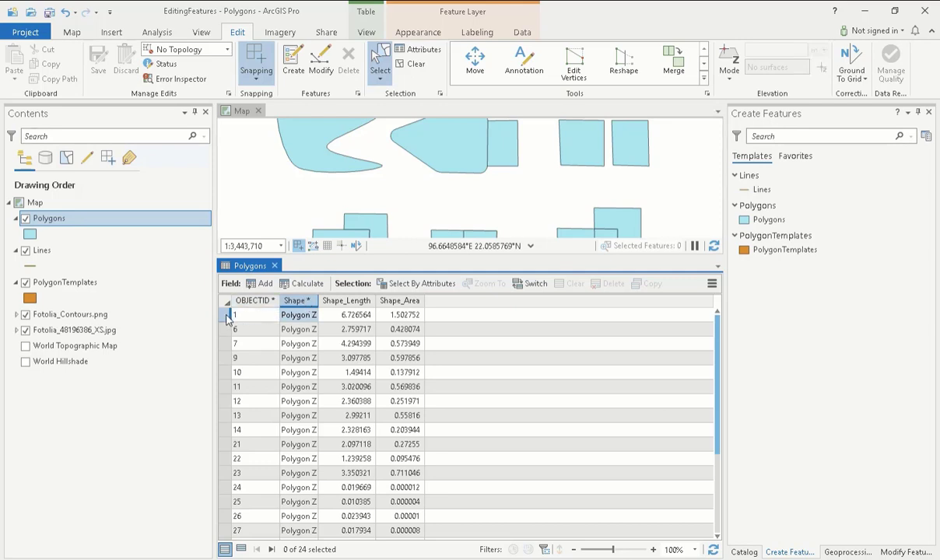
# Add a new field named Infrastructure with the Text data type to Polygons.
pyautogui.click(265, 285)
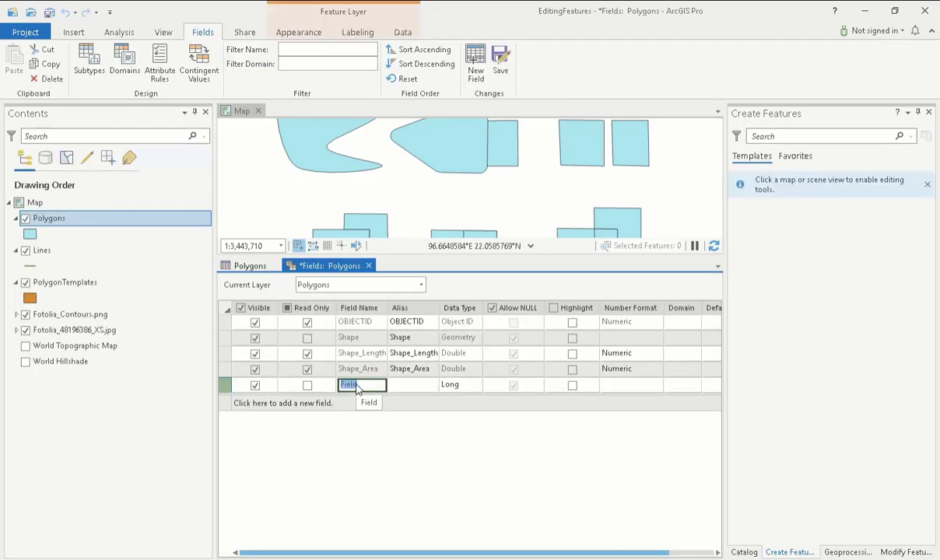
pyautogui.press('BackSpace')
pyautogui.write('In')
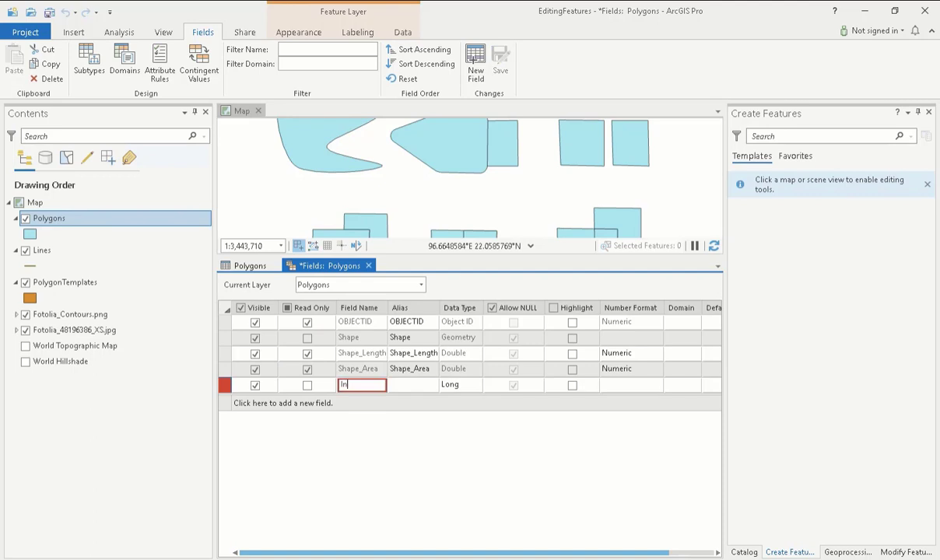
pyautogui.write('frastructure')
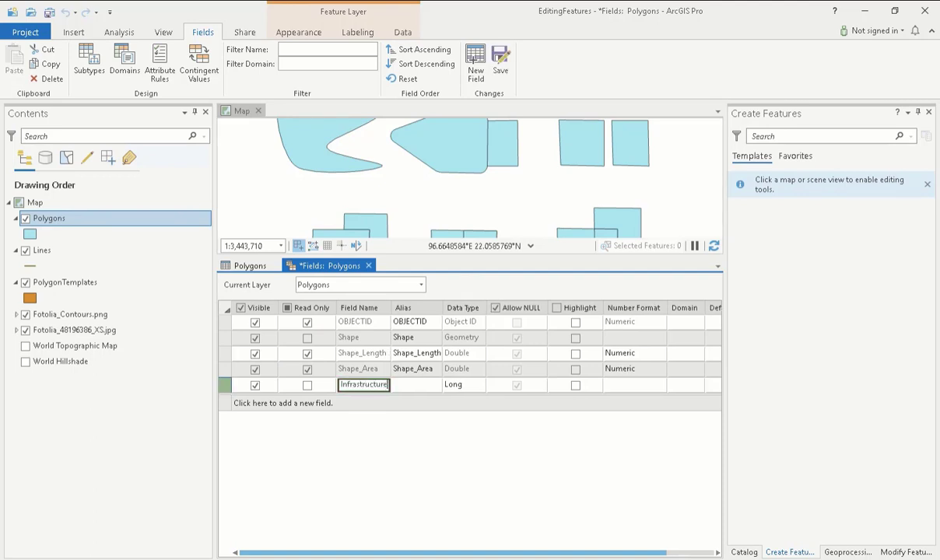
pyautogui.click(457, 387)
pyautogui.click(460, 388)
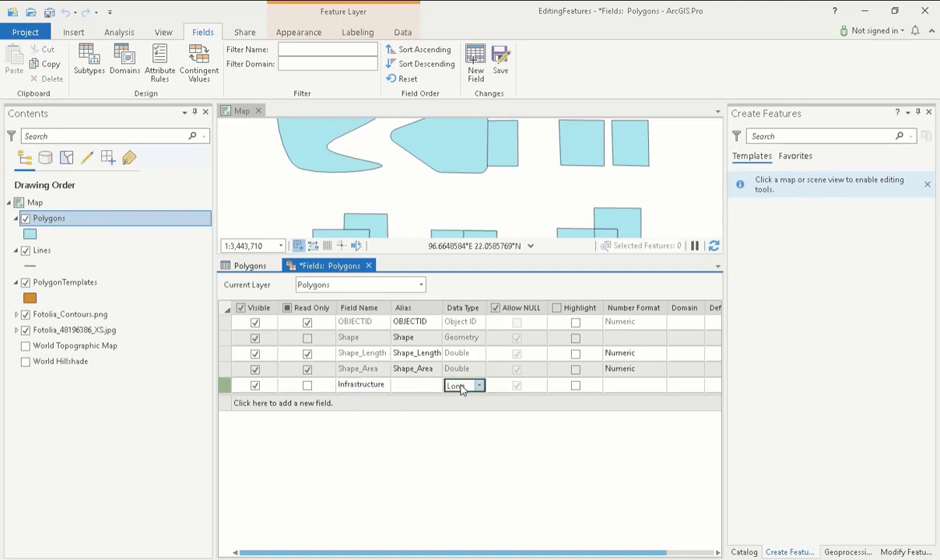
pyautogui.click(460, 388)
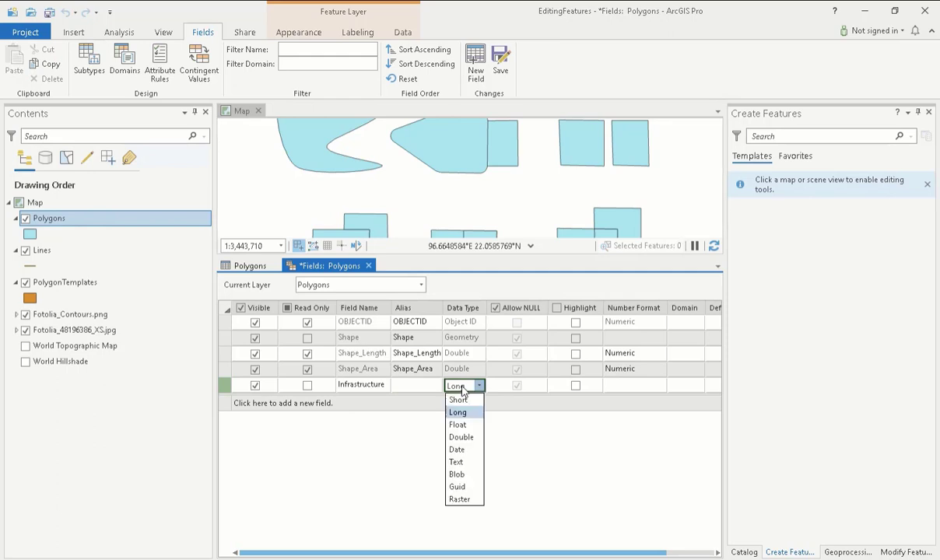
pyautogui.click(456, 462)
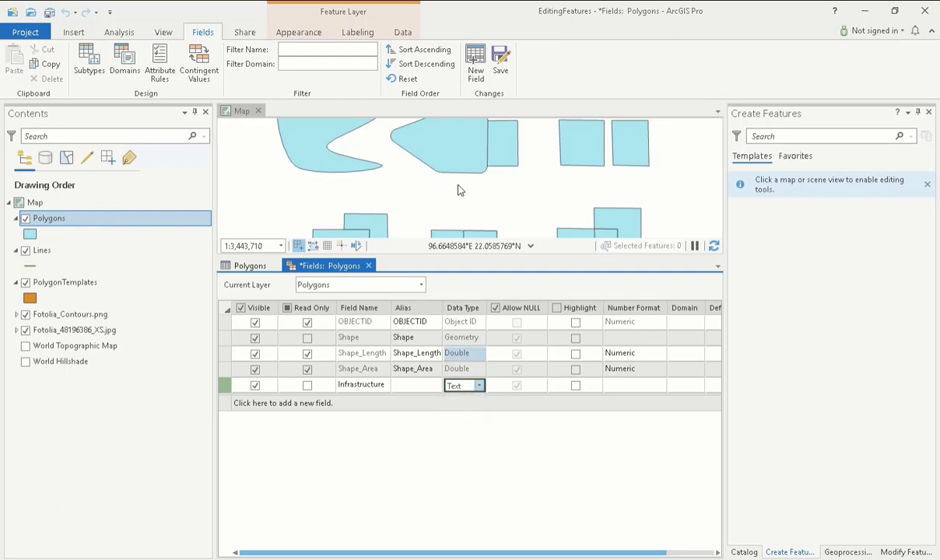
# Save the Infrastructure field, enter 'Building' for row 1, and show the feature's attributes.
pyautogui.click(500, 72)
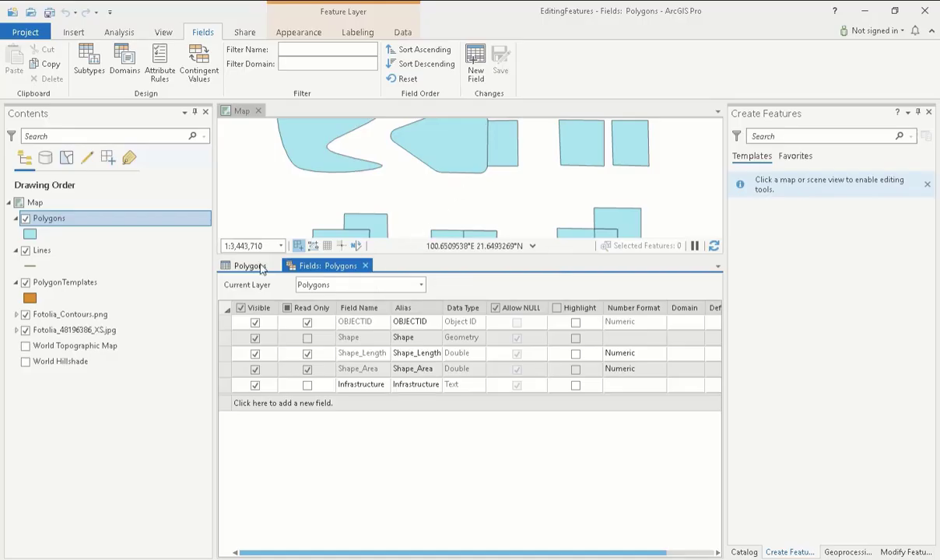
pyautogui.click(250, 266)
pyautogui.doubleClick(438, 315)
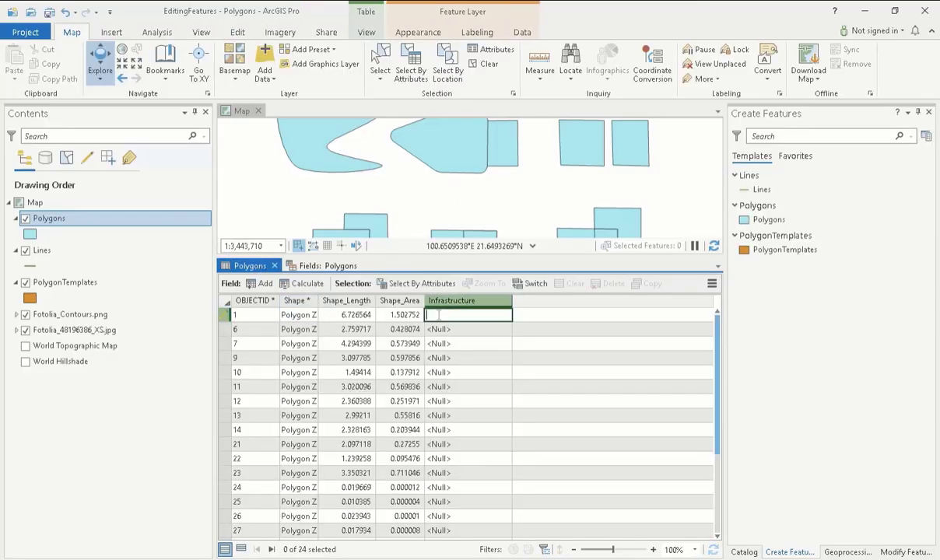
pyautogui.write('Building')
pyautogui.press('Return')
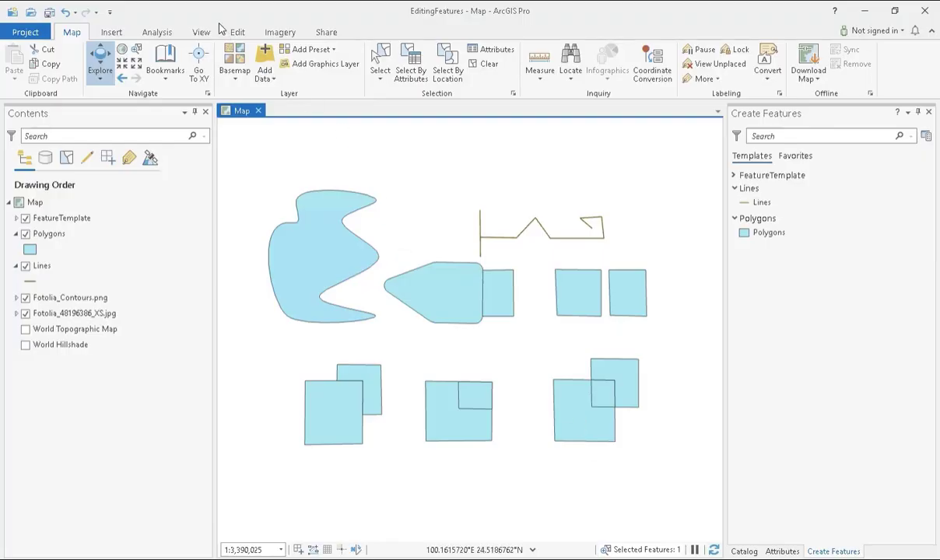
pyautogui.click(238, 33)
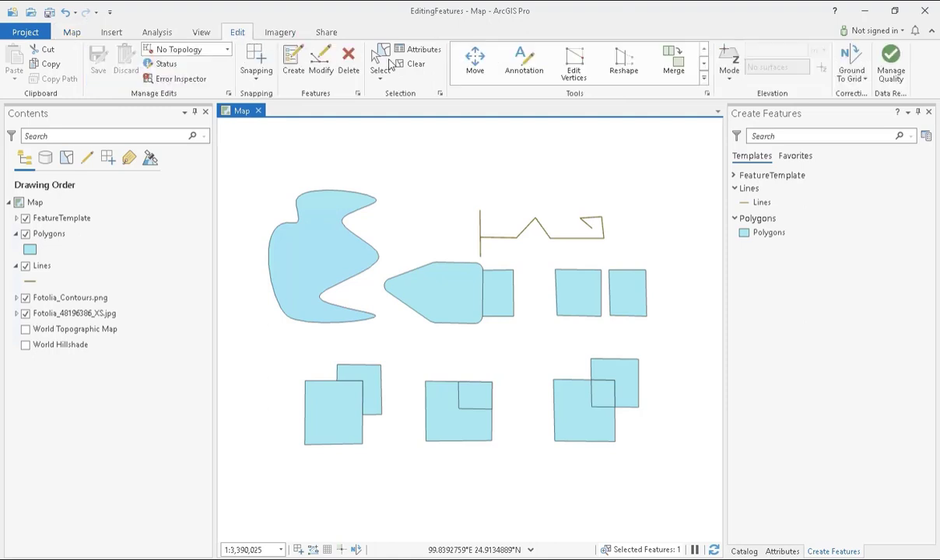
pyautogui.click(414, 50)
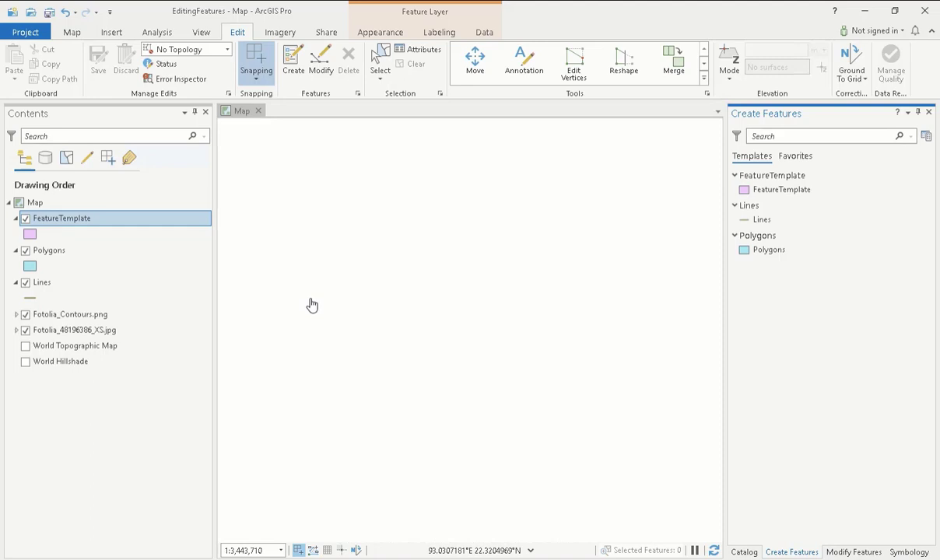
# Open the FeatureTemplate layer's attribute table from its context menu.
pyautogui.rightClick(121, 224)
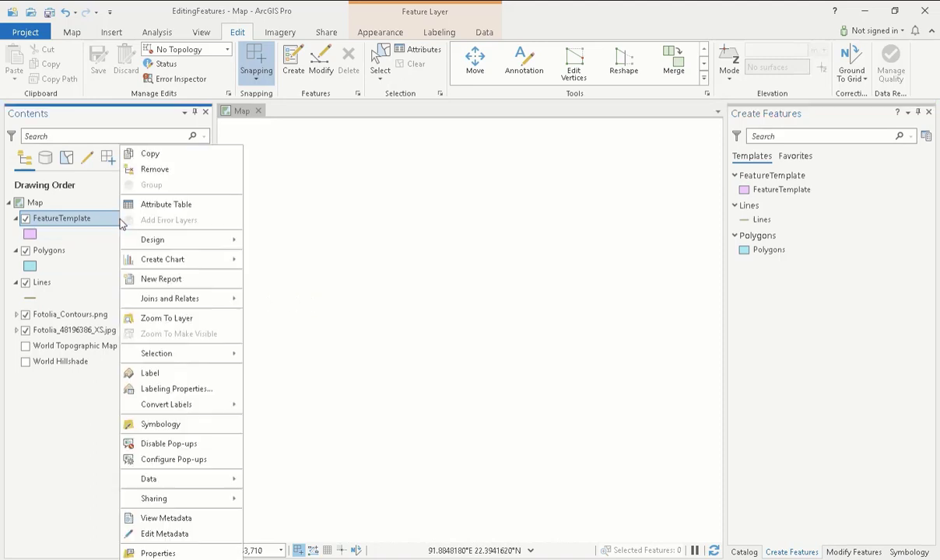
pyautogui.click(165, 205)
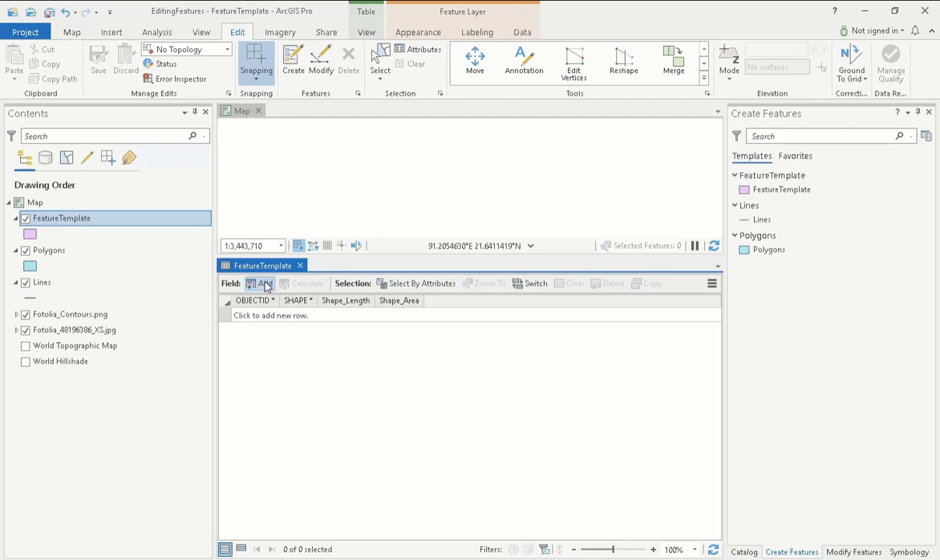
# Add a Text-type field named 'Infrastructure' to FeatureTemplate and save the field changes.
pyautogui.click(263, 285)
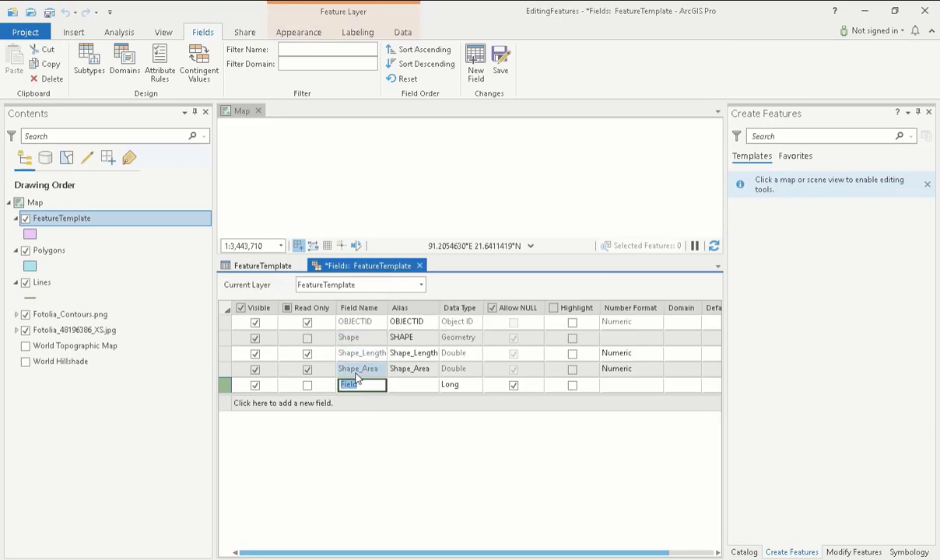
pyautogui.press('BackSpace')
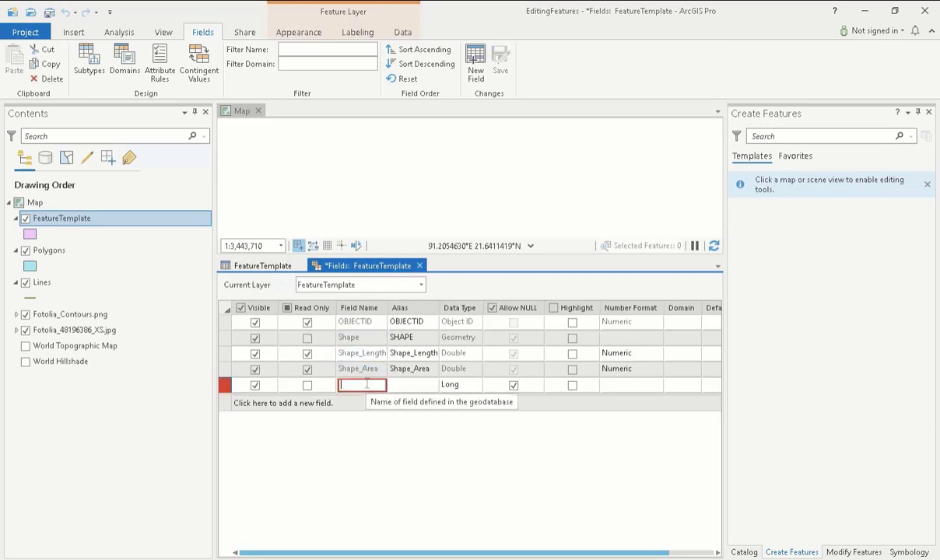
pyautogui.write('l')
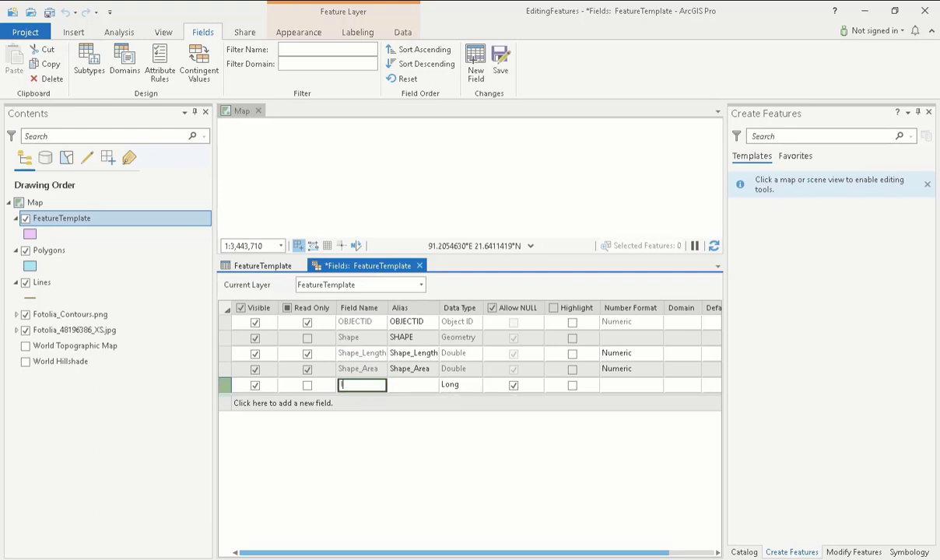
pyautogui.write('nfrastructure')
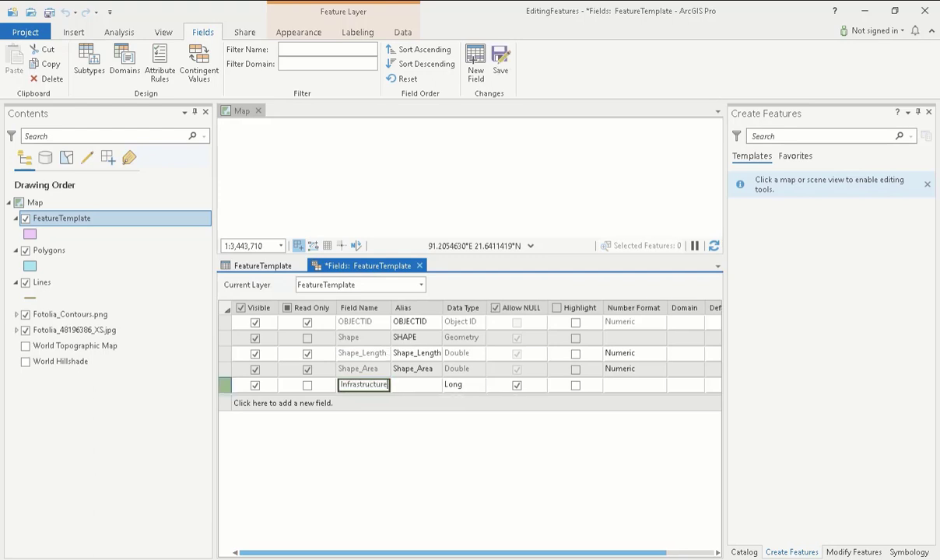
pyautogui.click(468, 387)
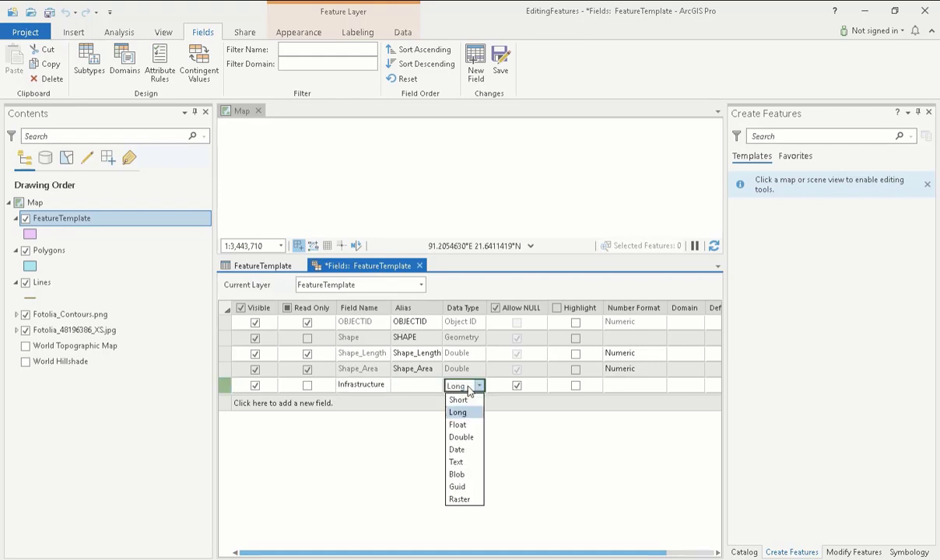
pyautogui.click(457, 462)
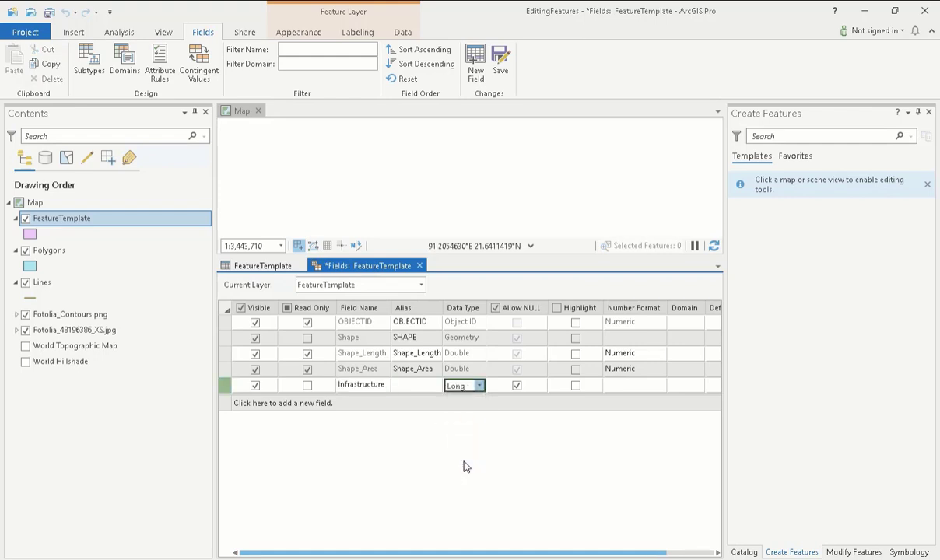
pyautogui.click(502, 60)
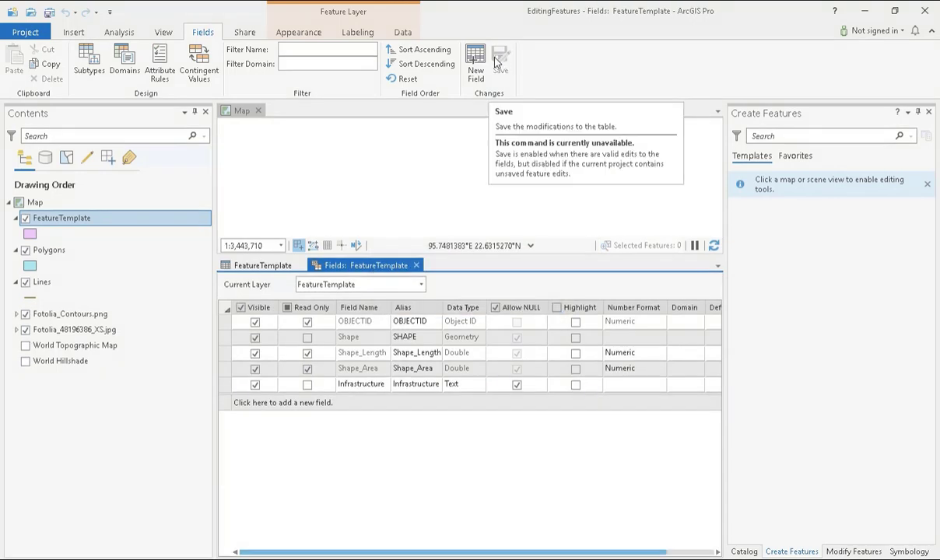
# Switch FeatureTemplate's symbology to Unique Values based on the Infrastructure field.
pyautogui.click(303, 34)
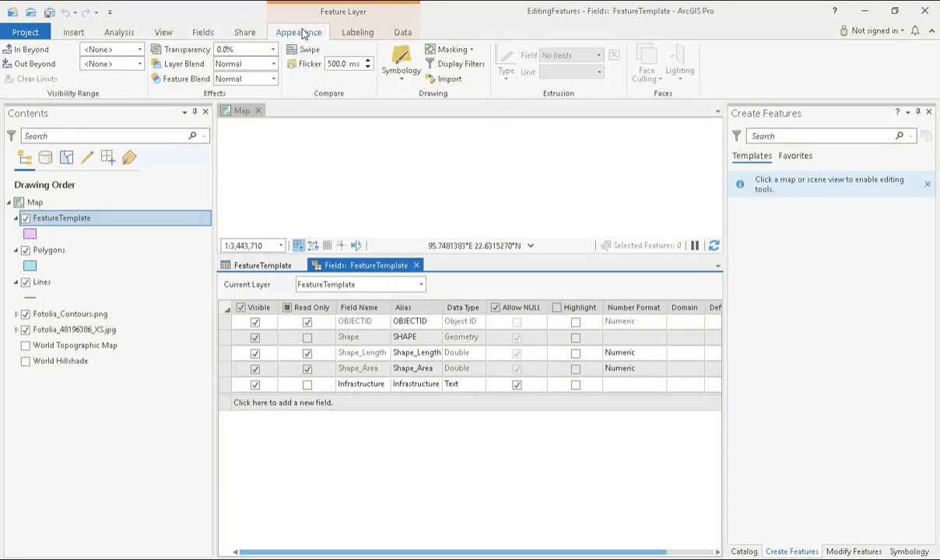
pyautogui.click(402, 78)
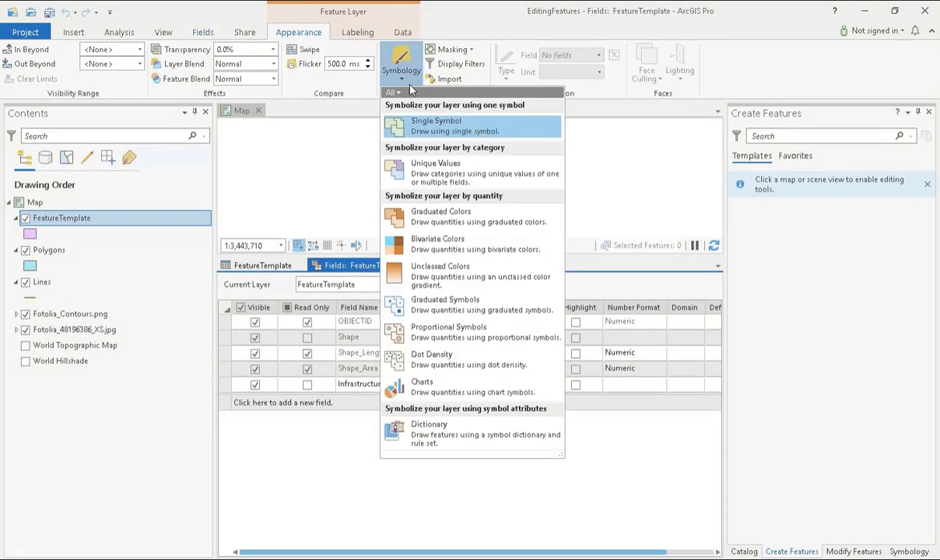
pyautogui.click(534, 176)
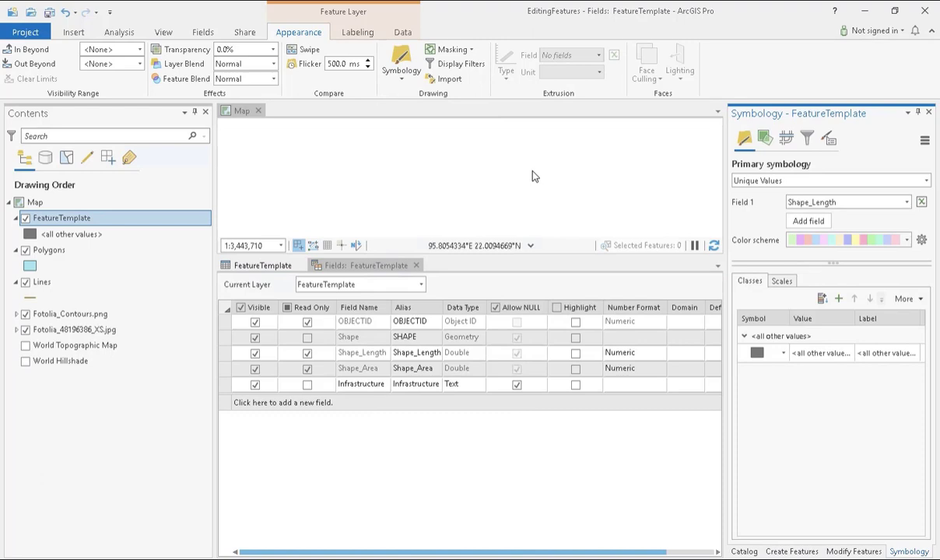
pyautogui.click(832, 202)
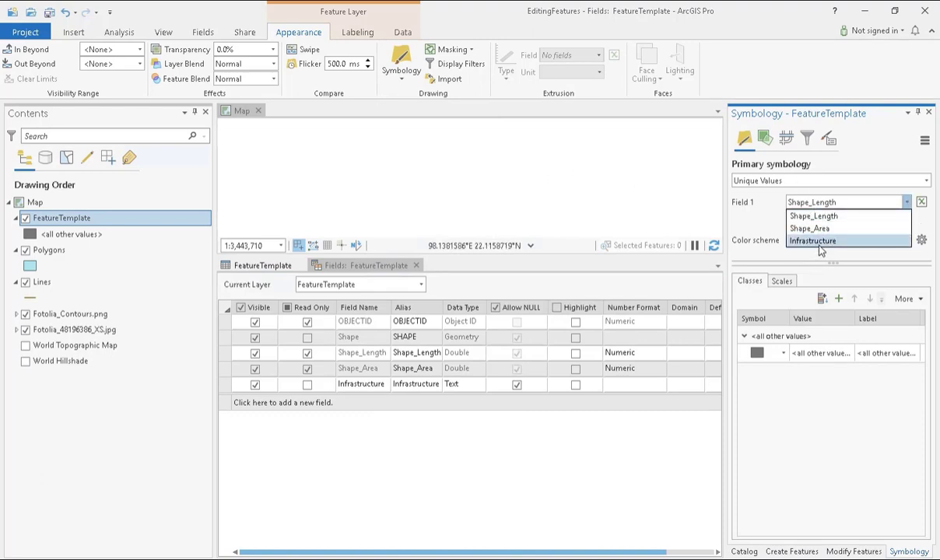
pyautogui.click(813, 240)
# Add a Building value class with the Building Footprint fill symbol.
pyautogui.click(838, 298)
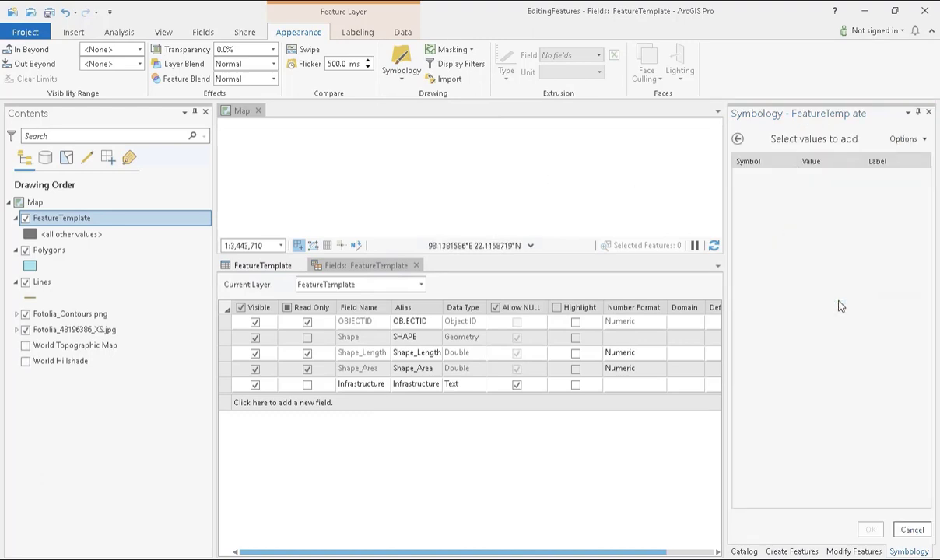
pyautogui.click(903, 138)
pyautogui.click(886, 156)
pyautogui.write('Building')
pyautogui.click(910, 178)
pyautogui.click(766, 179)
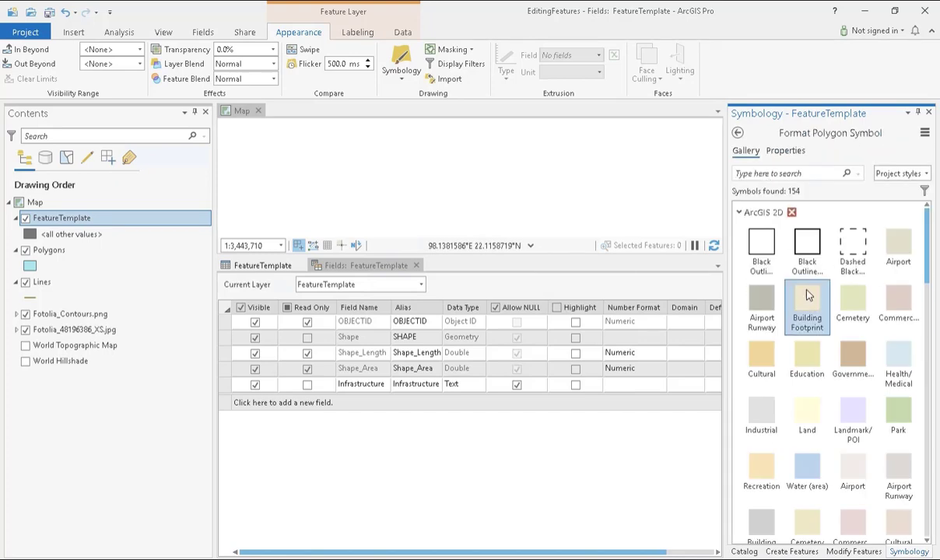
pyautogui.click(808, 297)
# Add a GreenSpace value class labelled 'Parks'.
pyautogui.click(903, 139)
pyautogui.click(886, 156)
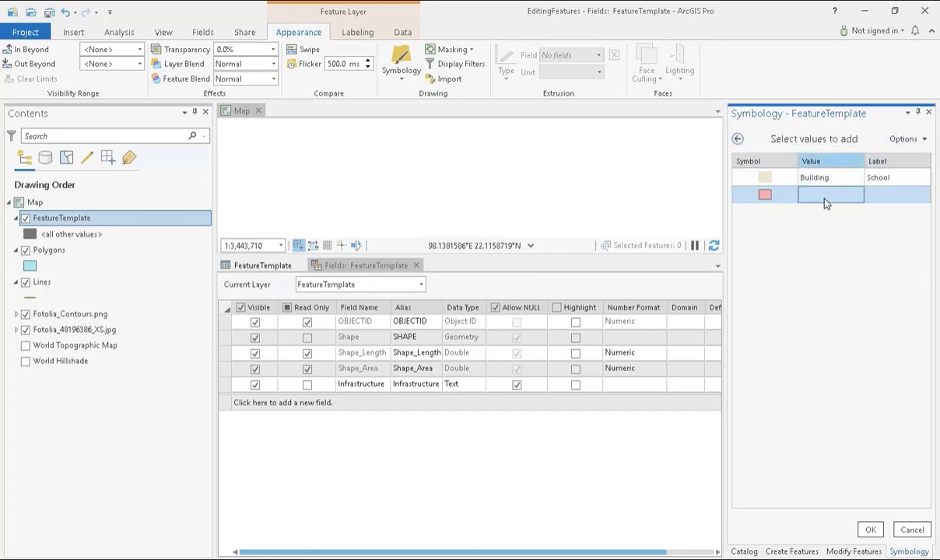
pyautogui.write('GreenSpaces')
pyautogui.press('Tab')
pyautogui.write('Parks')
pyautogui.press('Return')
# Add a Water value class labelled 'Lakes' with the Water (area) fill, then apply the classes.
pyautogui.click(903, 138)
pyautogui.click(886, 155)
pyautogui.write('Water')
pyautogui.press('Tab')
pyautogui.write('Lakes')
pyautogui.click(766, 213)
pyautogui.click(853, 358)
pyautogui.click(765, 212)
pyautogui.click(808, 471)
pyautogui.click(739, 135)
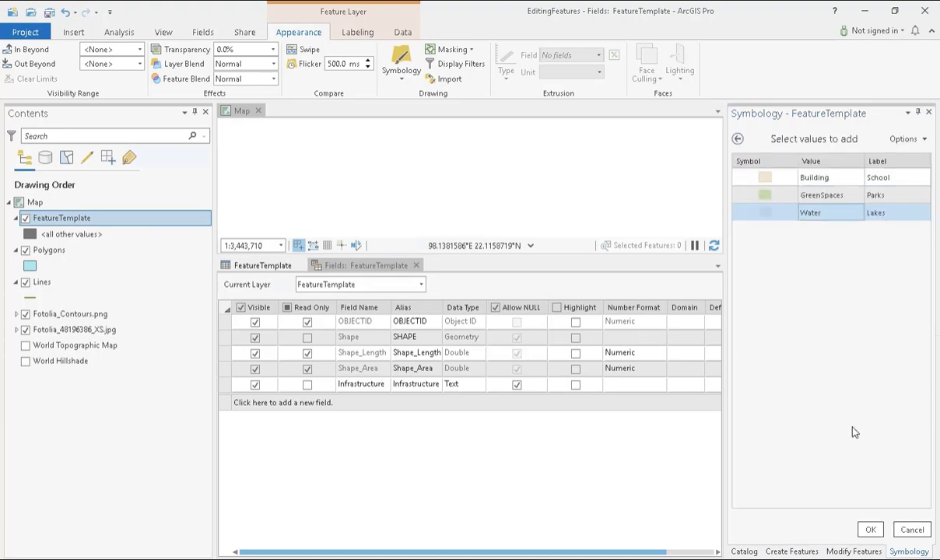
pyautogui.click(870, 530)
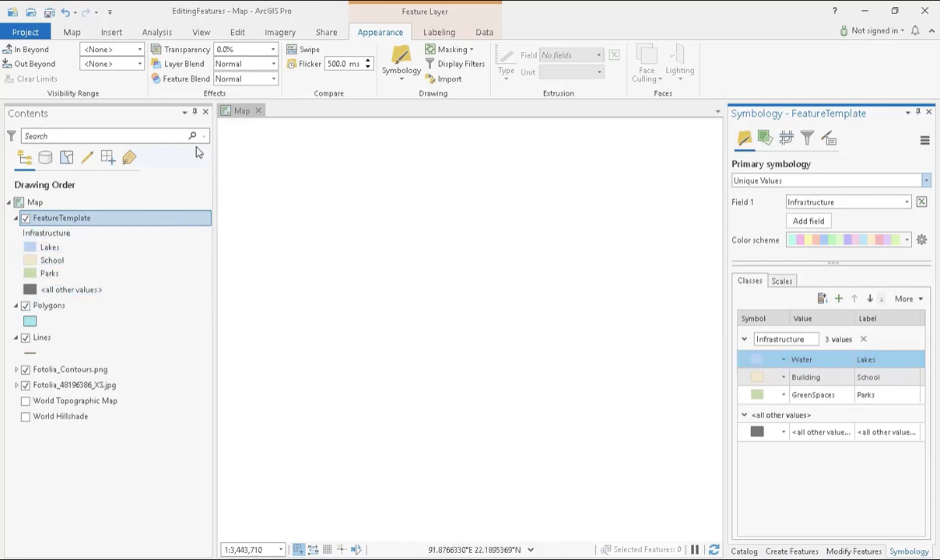
# Draw a rectangular Lakes polygon and open the FeatureTemplate attribute table to view it.
pyautogui.click(238, 33)
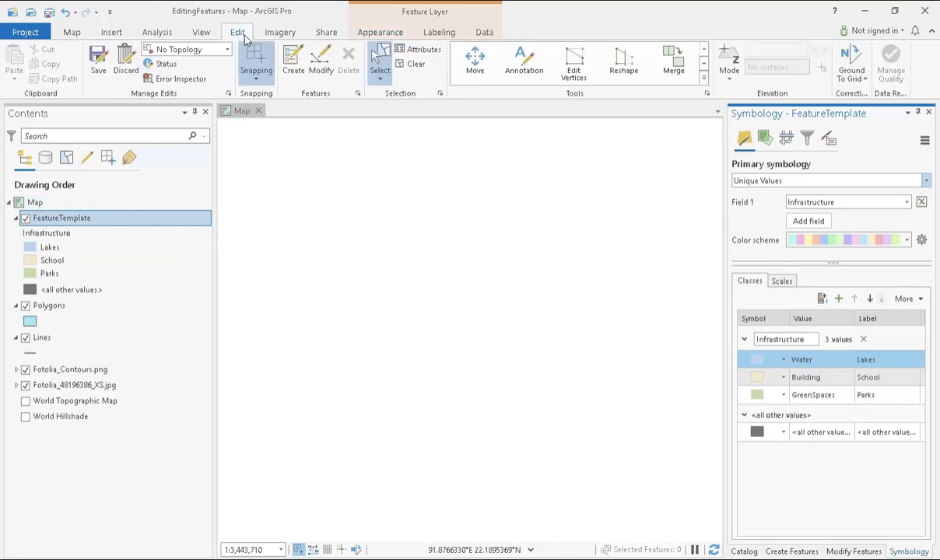
pyautogui.click(299, 70)
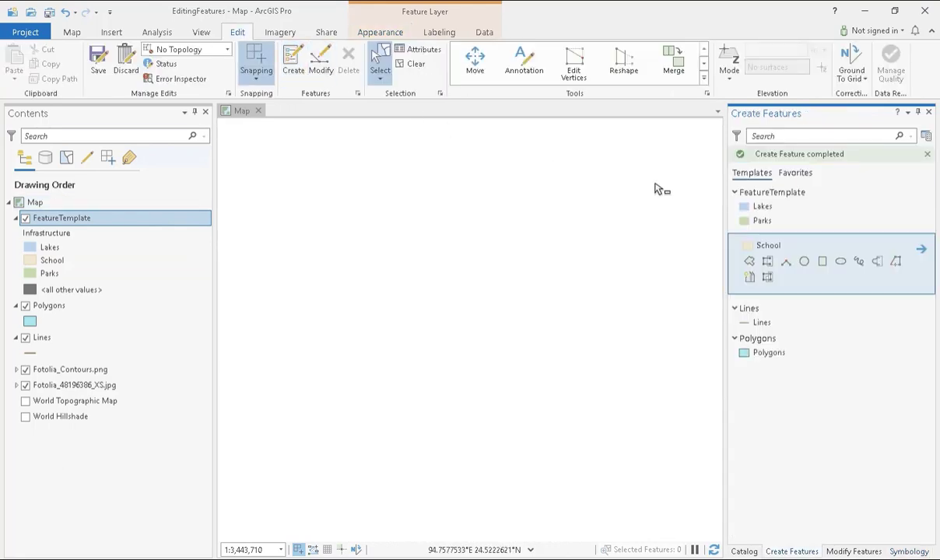
pyautogui.click(762, 208)
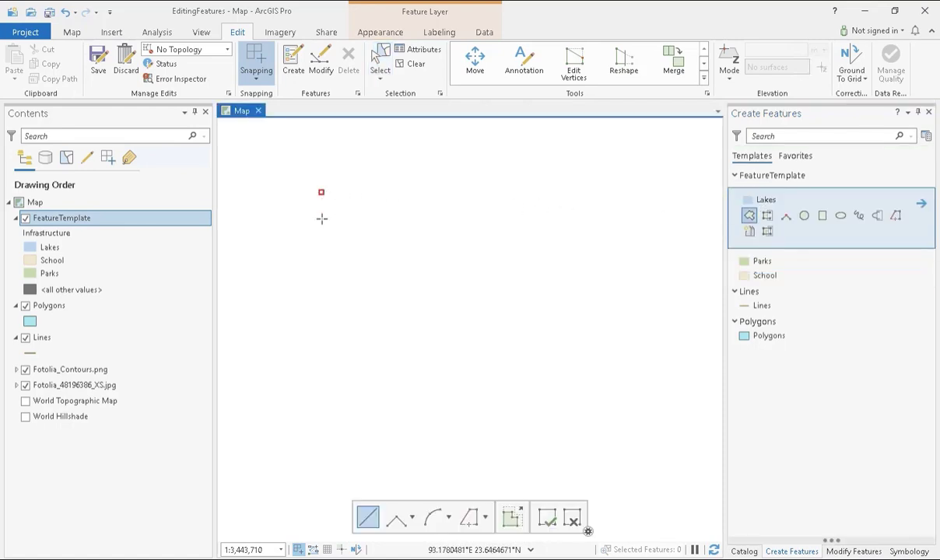
pyautogui.click(322, 328)
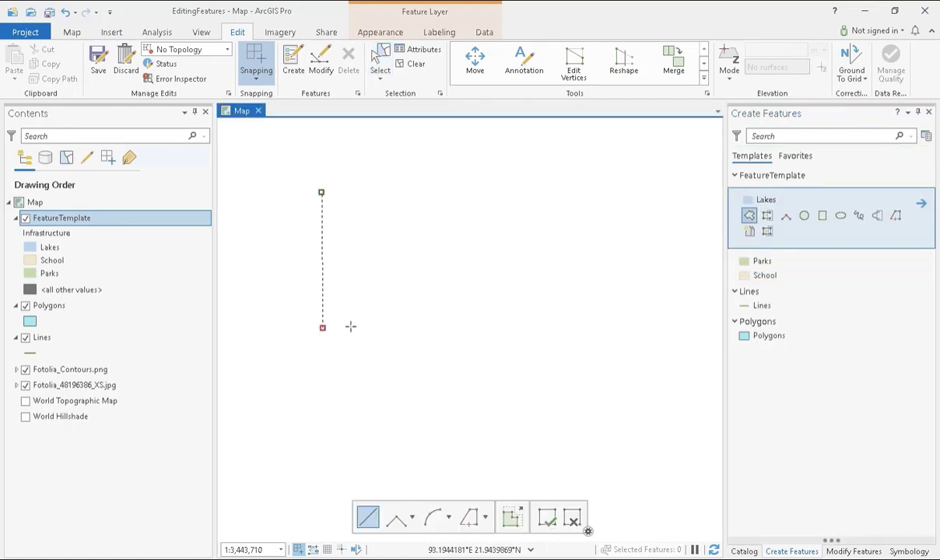
pyautogui.click(438, 328)
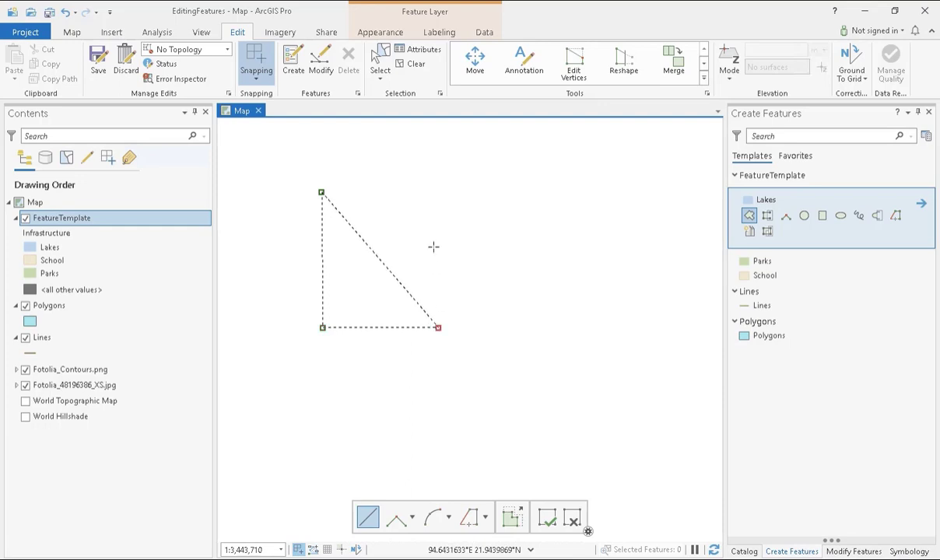
pyautogui.doubleClick(438, 191)
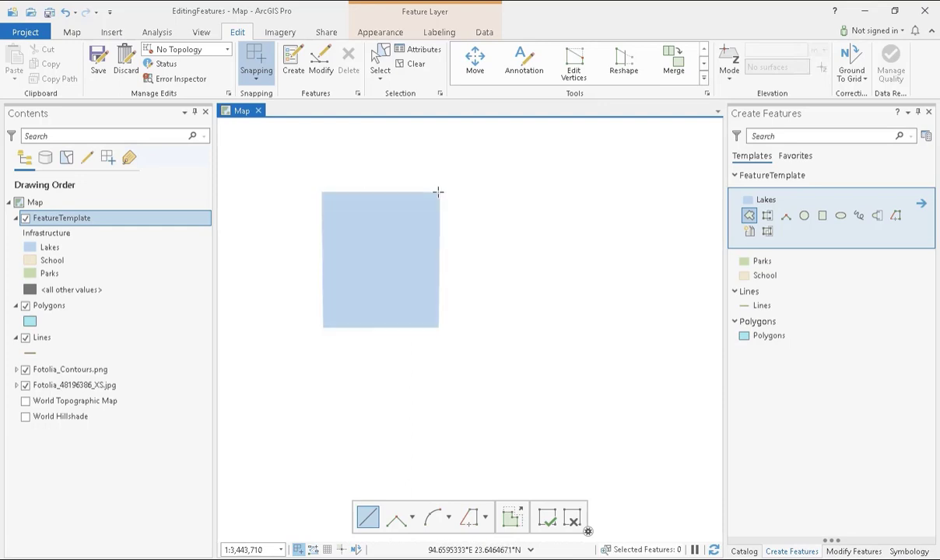
pyautogui.rightClick(73, 220)
pyautogui.click(98, 193)
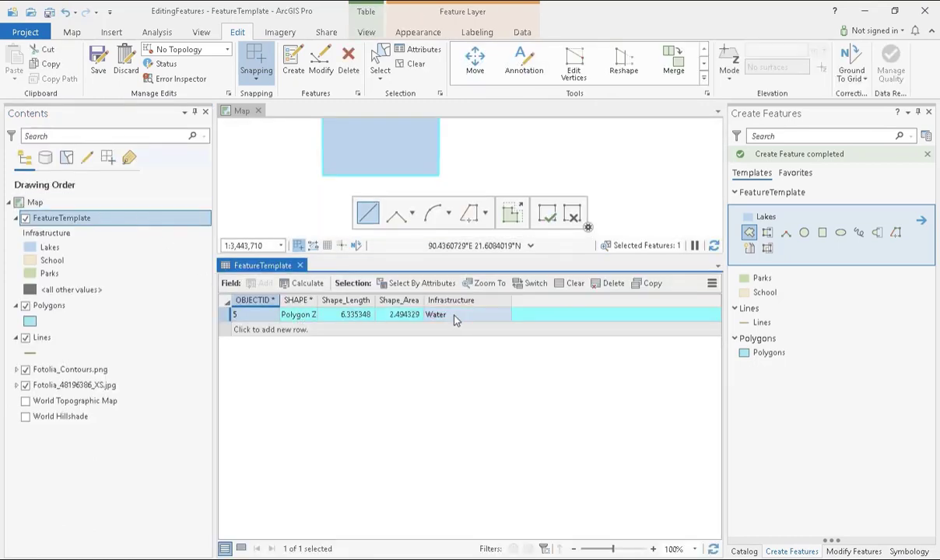
# Close the table and draw a Parks circle to the right of the lake.
pyautogui.click(300, 265)
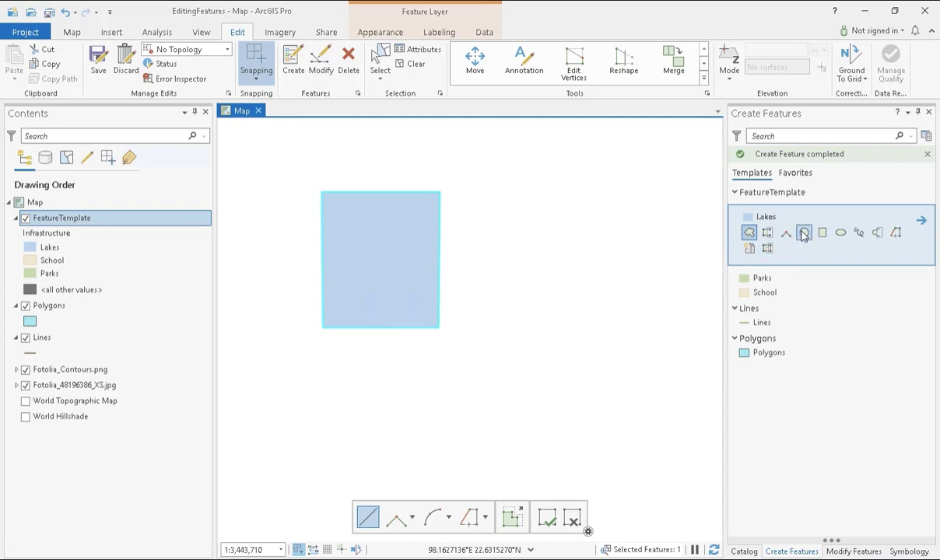
pyautogui.click(781, 277)
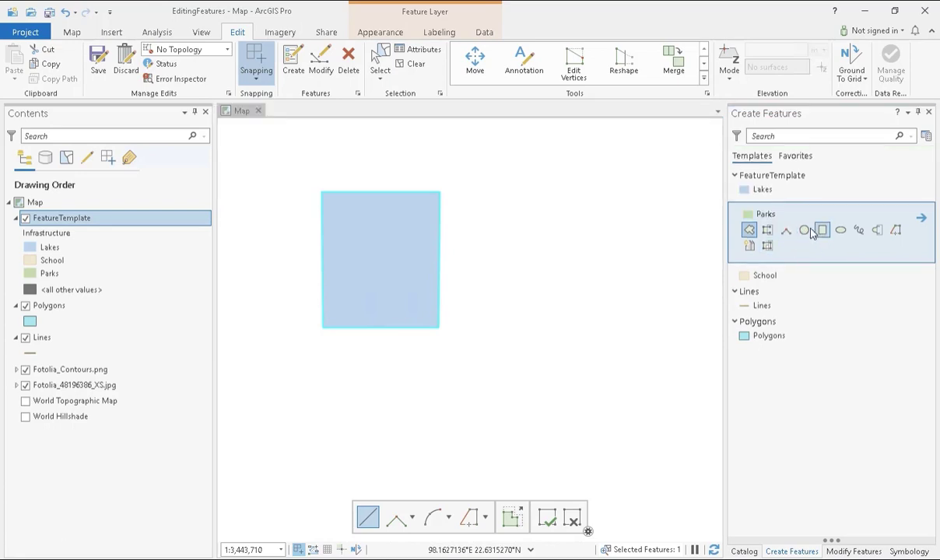
pyautogui.click(806, 231)
pyautogui.click(560, 196)
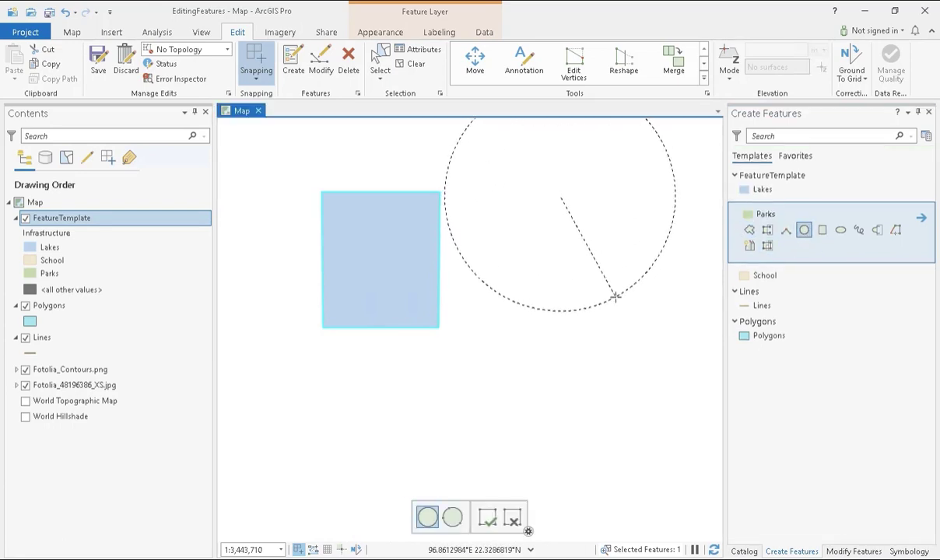
pyautogui.click(615, 296)
# Draw an L-shaped School polygon below the lake.
pyautogui.click(763, 294)
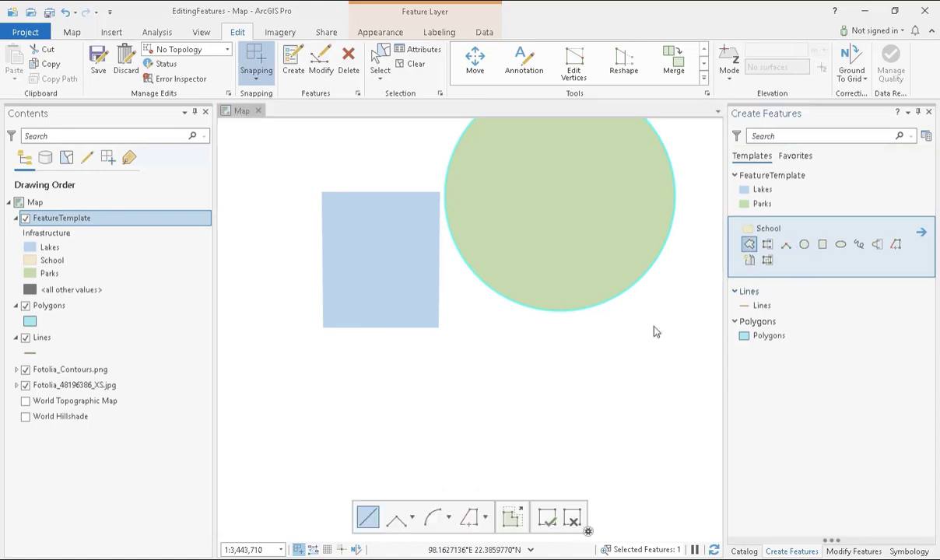
pyautogui.click(437, 377)
pyautogui.click(443, 464)
pyautogui.click(528, 459)
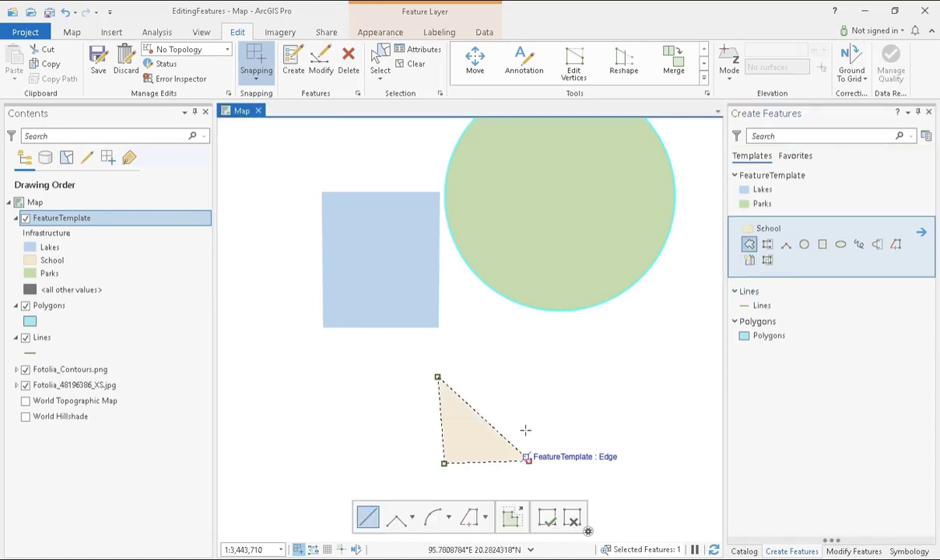
pyautogui.click(523, 428)
pyautogui.click(584, 427)
pyautogui.click(576, 370)
pyautogui.doubleClick(576, 371)
# Verify the Water and Building Infrastructure values in the attribute table, then save all edits.
pyautogui.rightClick(70, 223)
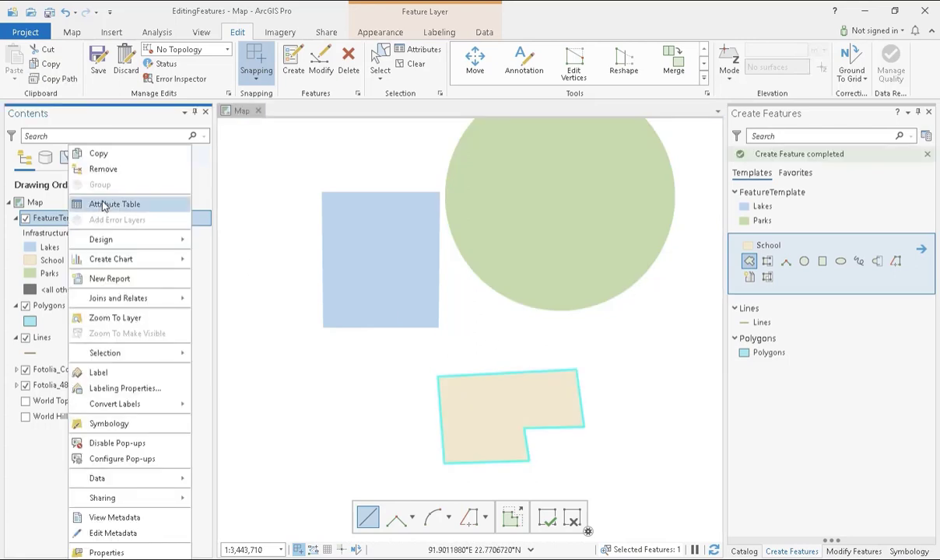
pyautogui.click(139, 199)
pyautogui.click(452, 315)
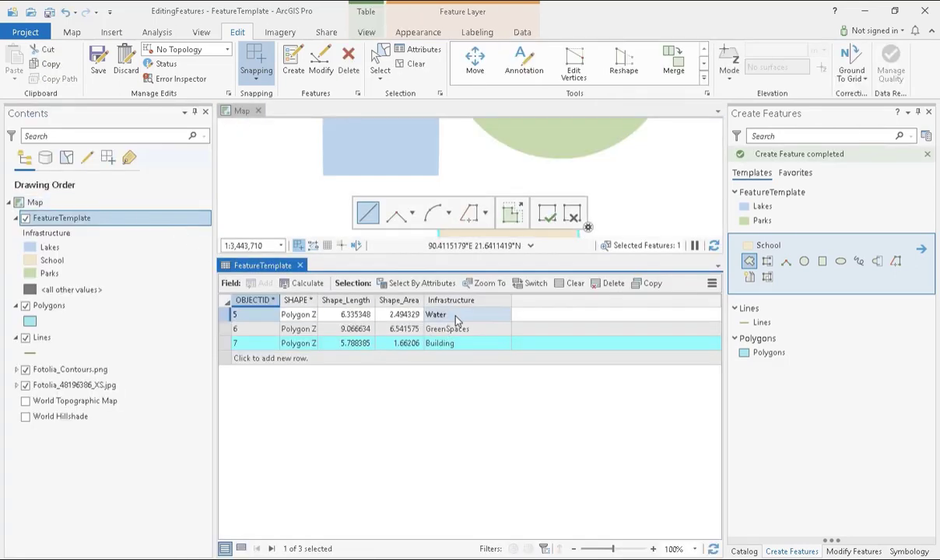
pyautogui.click(494, 348)
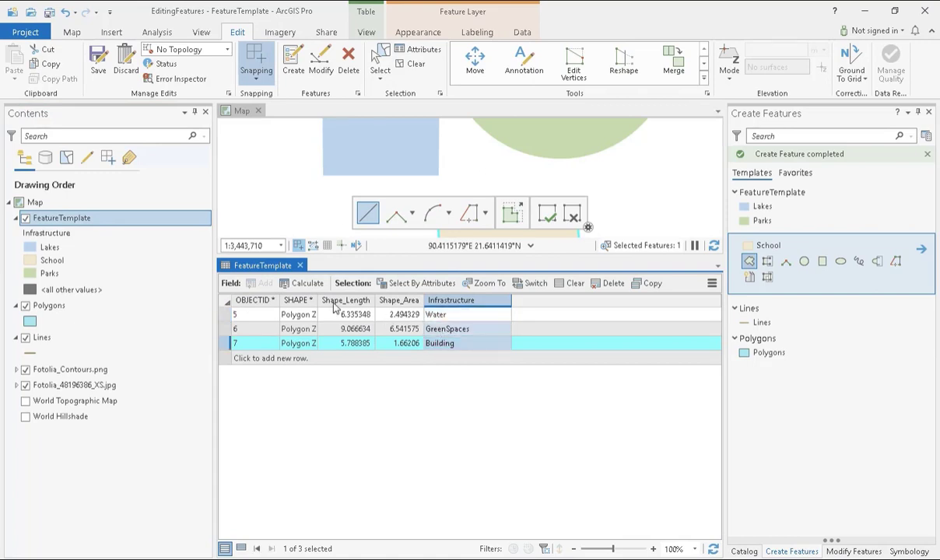
pyautogui.click(299, 265)
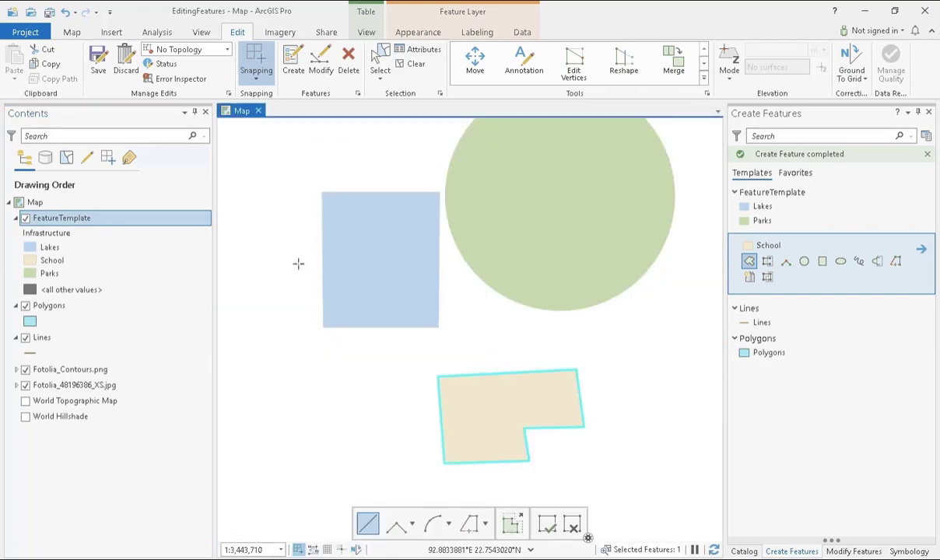
pyautogui.click(98, 62)
pyautogui.click(483, 300)
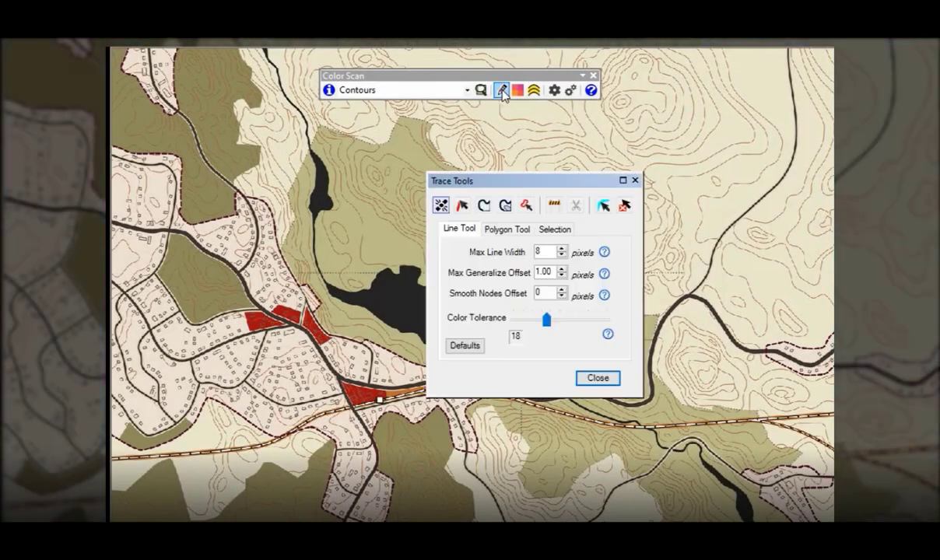
# Auto-trace the road network from one road, then trace the dark lake as a polygon.
pyautogui.moveTo(542, 179); pyautogui.dragTo(696, 153)
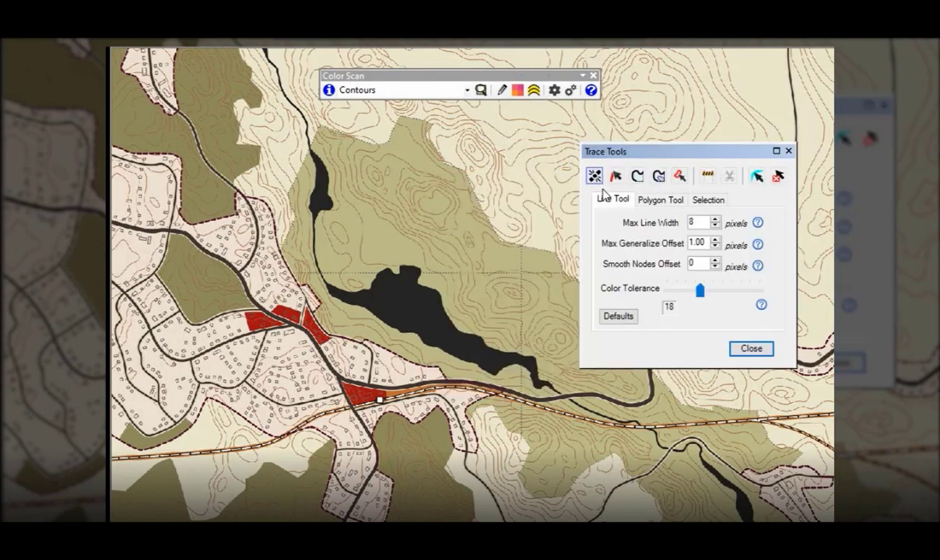
pyautogui.click(154, 342)
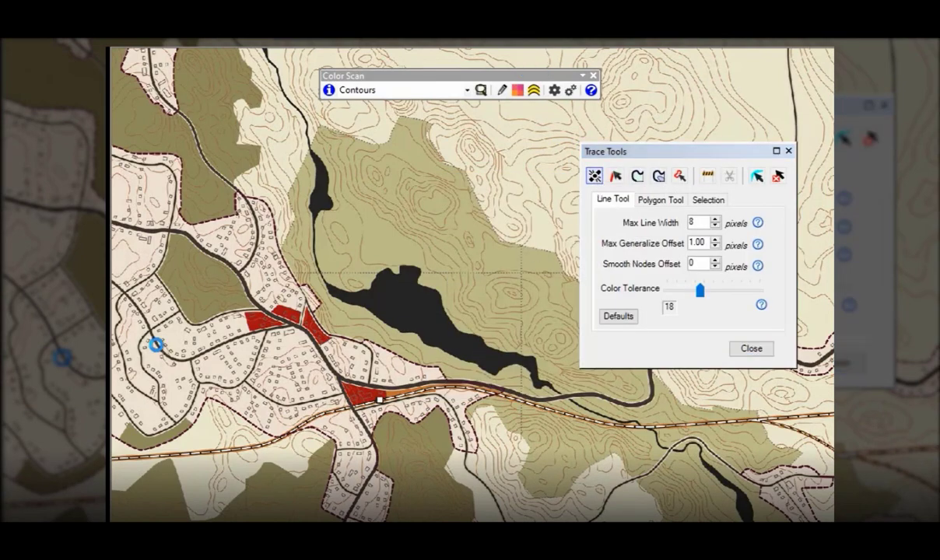
pyautogui.click(638, 177)
pyautogui.click(373, 285)
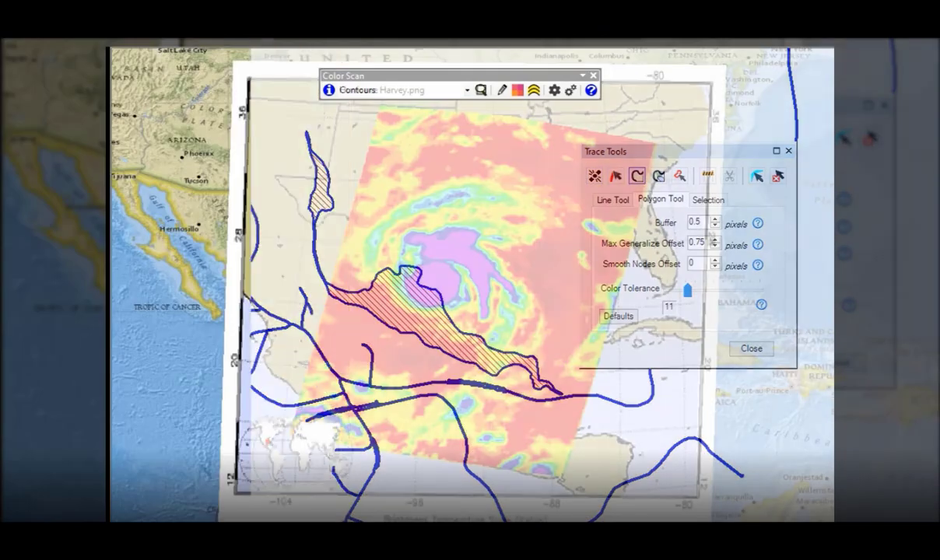